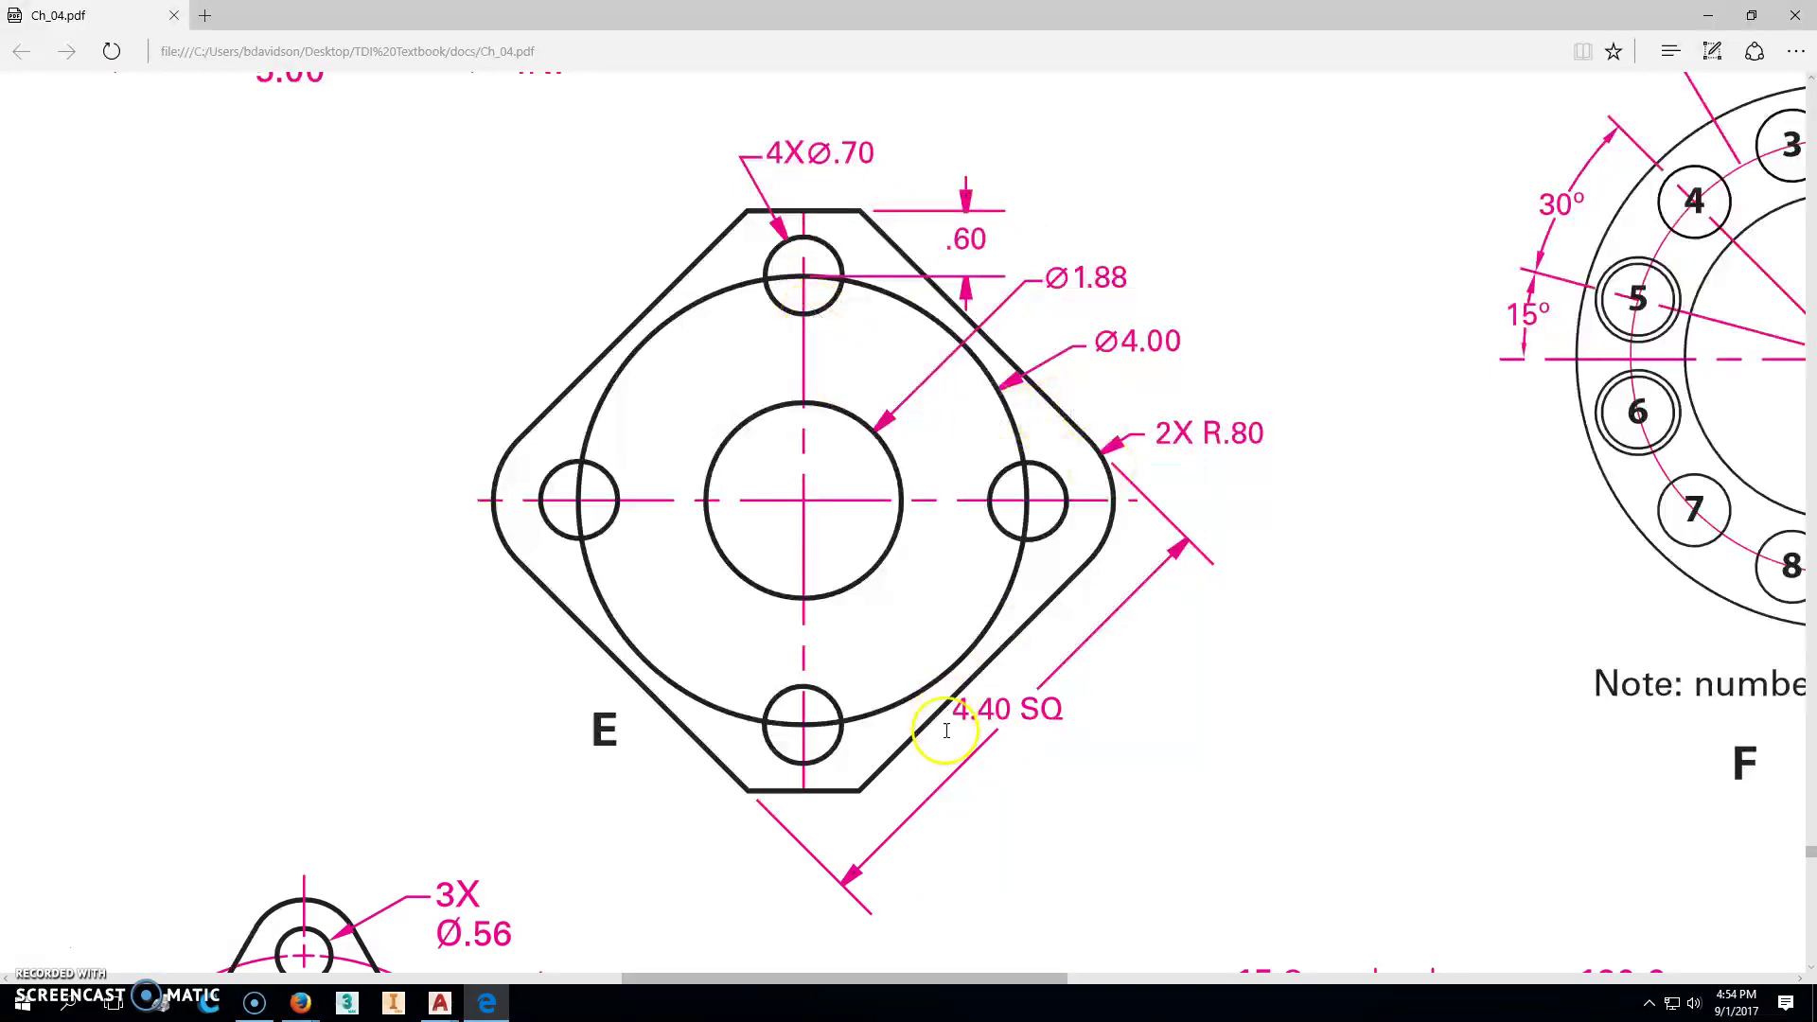
Step: Bring AutoCAD to full screen and start a new blank drawing from the acad template
{"action": "mouse_move", "coordinate": [443, 1006]}
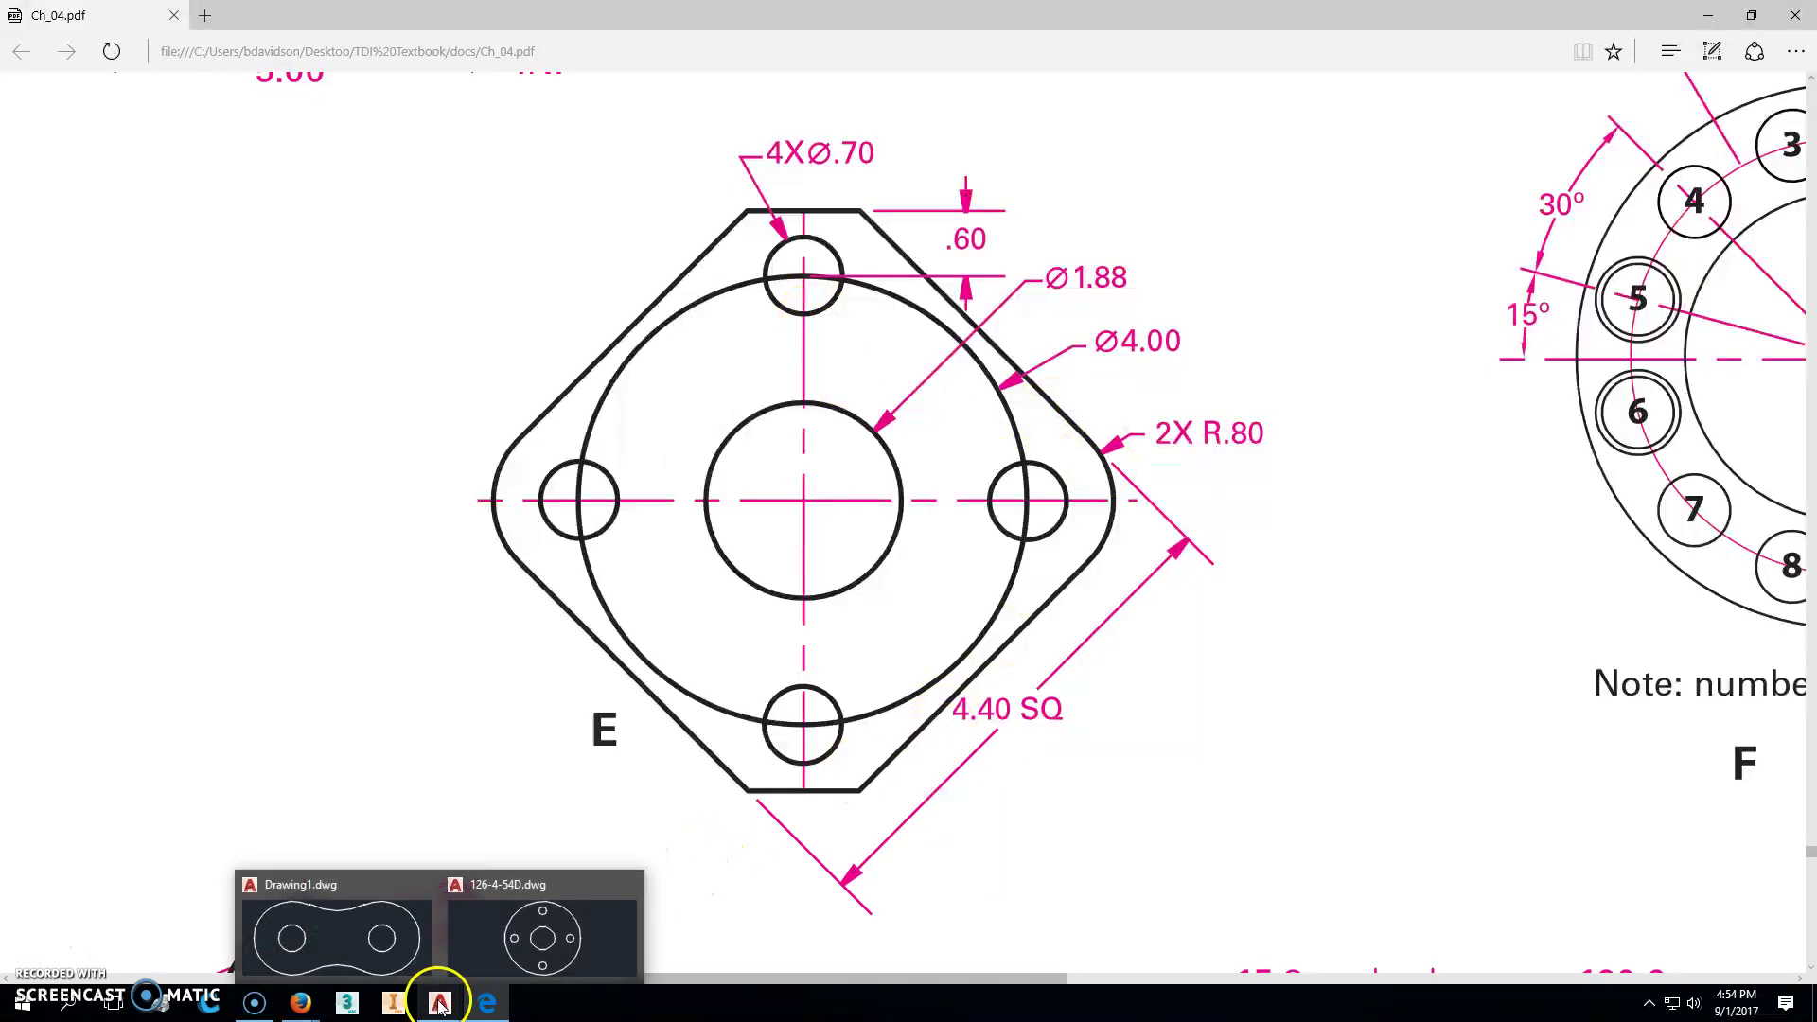
{"action": "left_click", "coordinate": [497, 899]}
{"action": "left_click", "coordinate": [897, 16]}
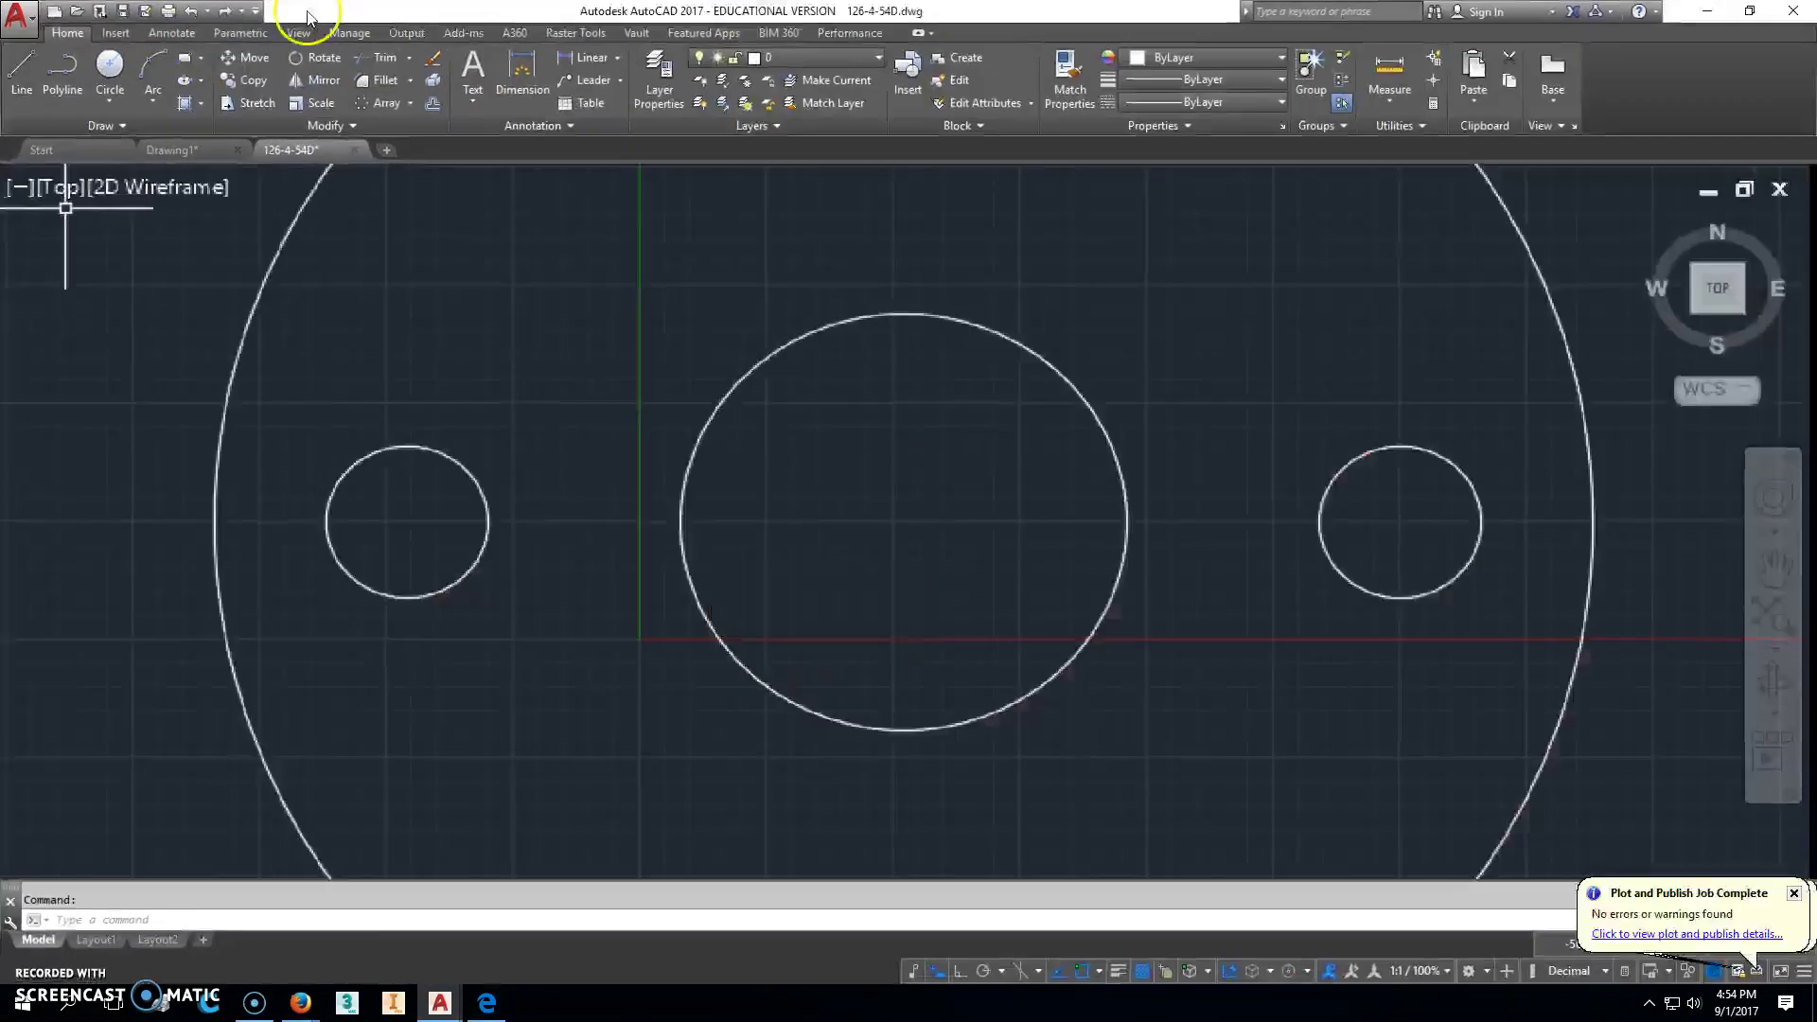
{"action": "left_click", "coordinate": [55, 10]}
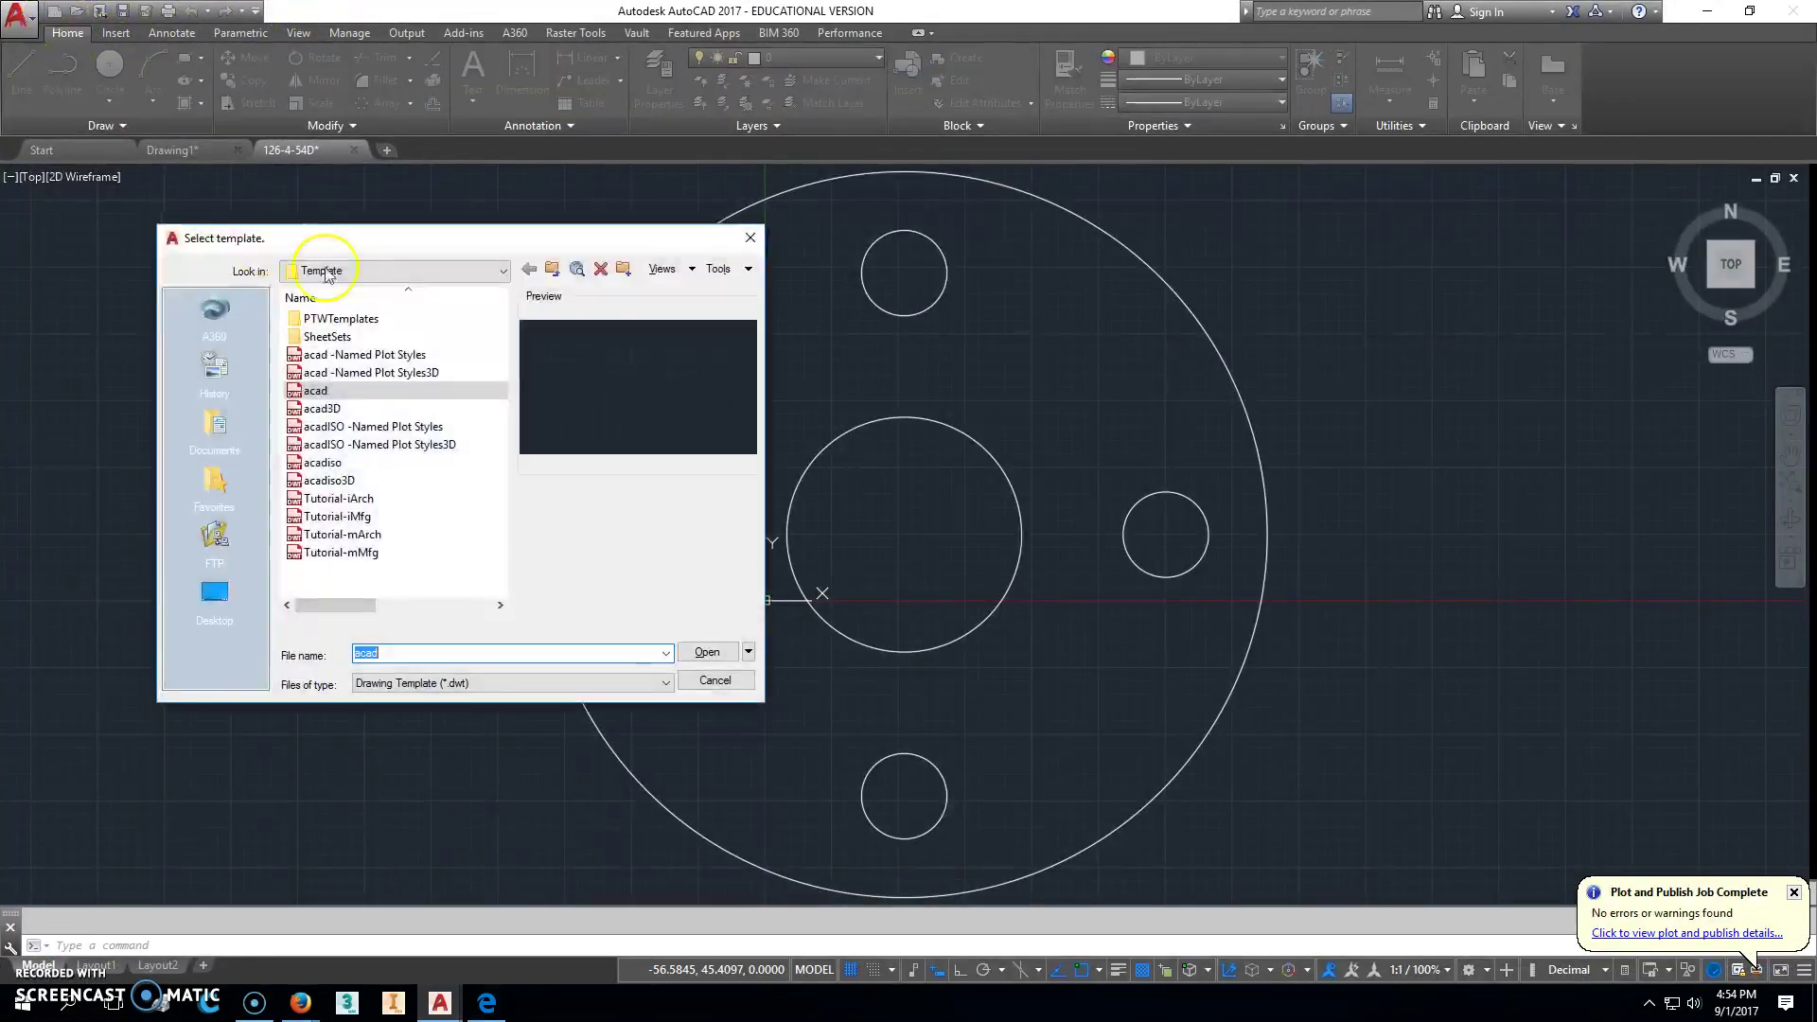
{"action": "left_click", "coordinate": [719, 652]}
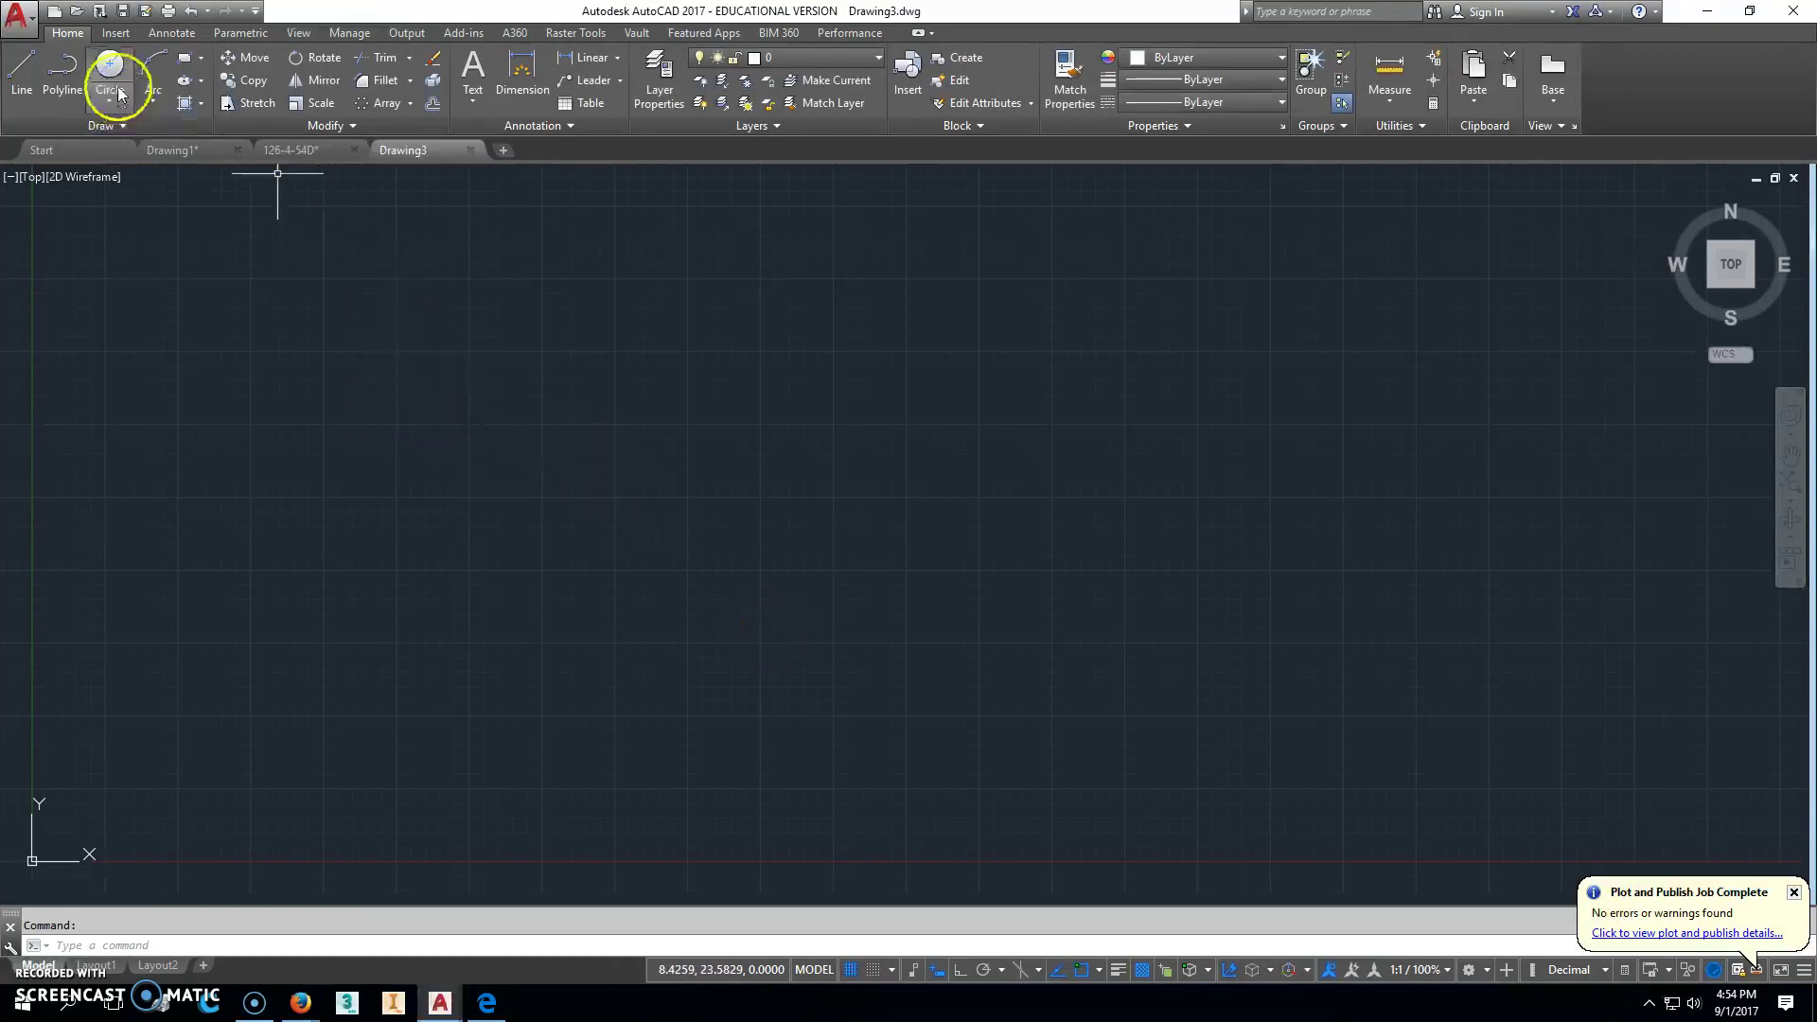
Step: Draw a 1.88-diameter circle on the empty canvas
{"action": "left_click", "coordinate": [109, 74]}
{"action": "left_click", "coordinate": [754, 525]}
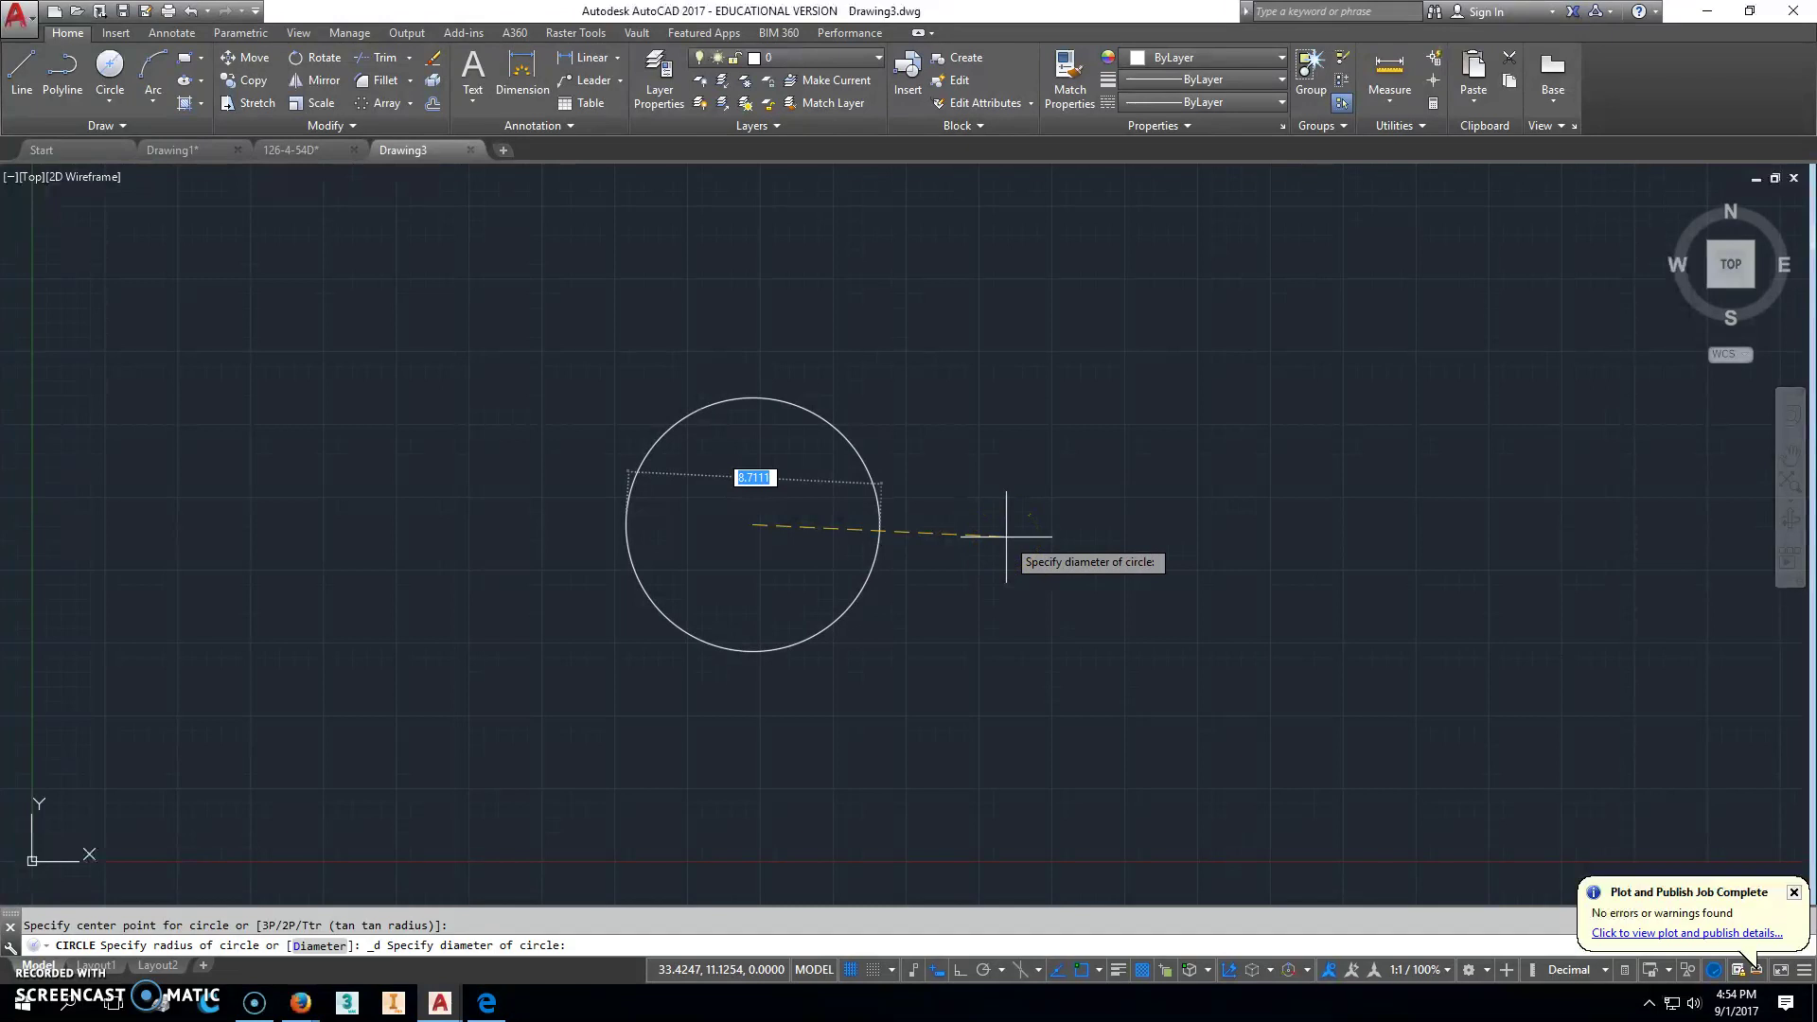
{"action": "type", "text": "1.88"}
{"action": "key", "text": "Return"}
{"action": "scroll", "coordinate": [852, 549], "scroll_direction": "up", "scroll_amount": 3}
{"action": "middle_click_drag", "start_coordinate": [683, 528], "coordinate": [852, 526]}
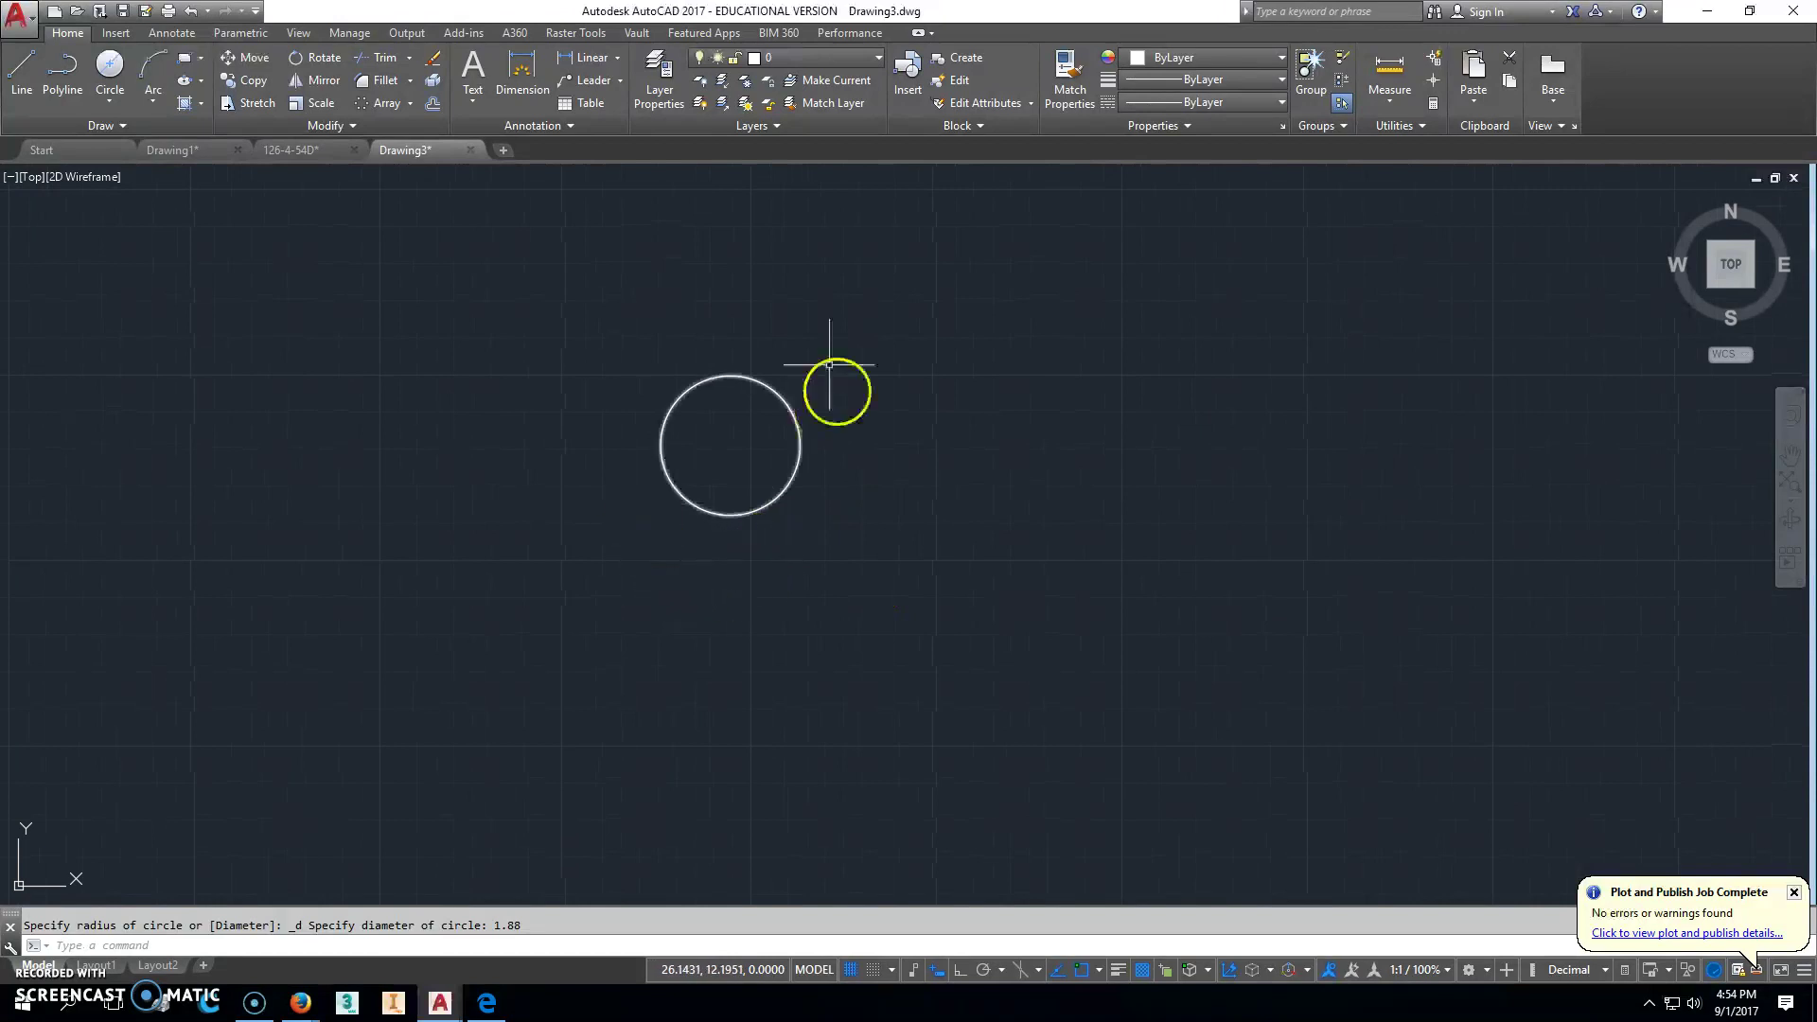
Step: Draw a concentric 4-diameter circle around the first circle
{"action": "left_click", "coordinate": [111, 70]}
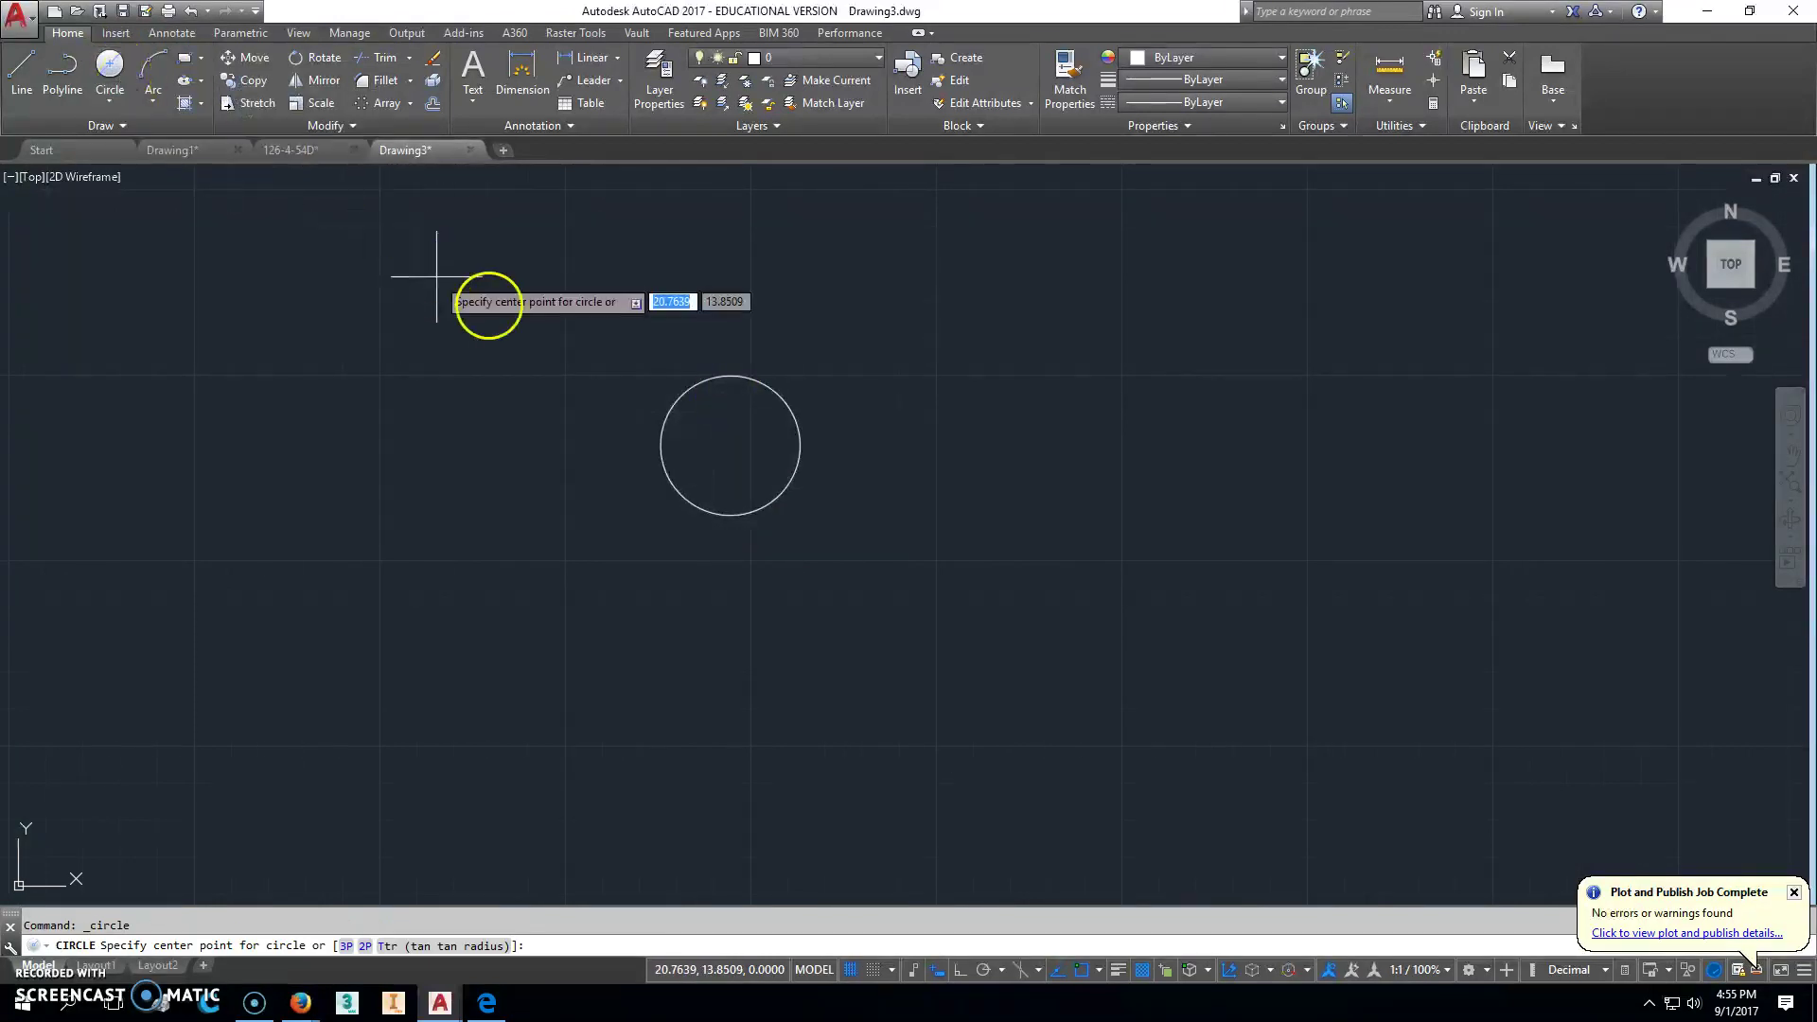
{"action": "left_click", "coordinate": [789, 383]}
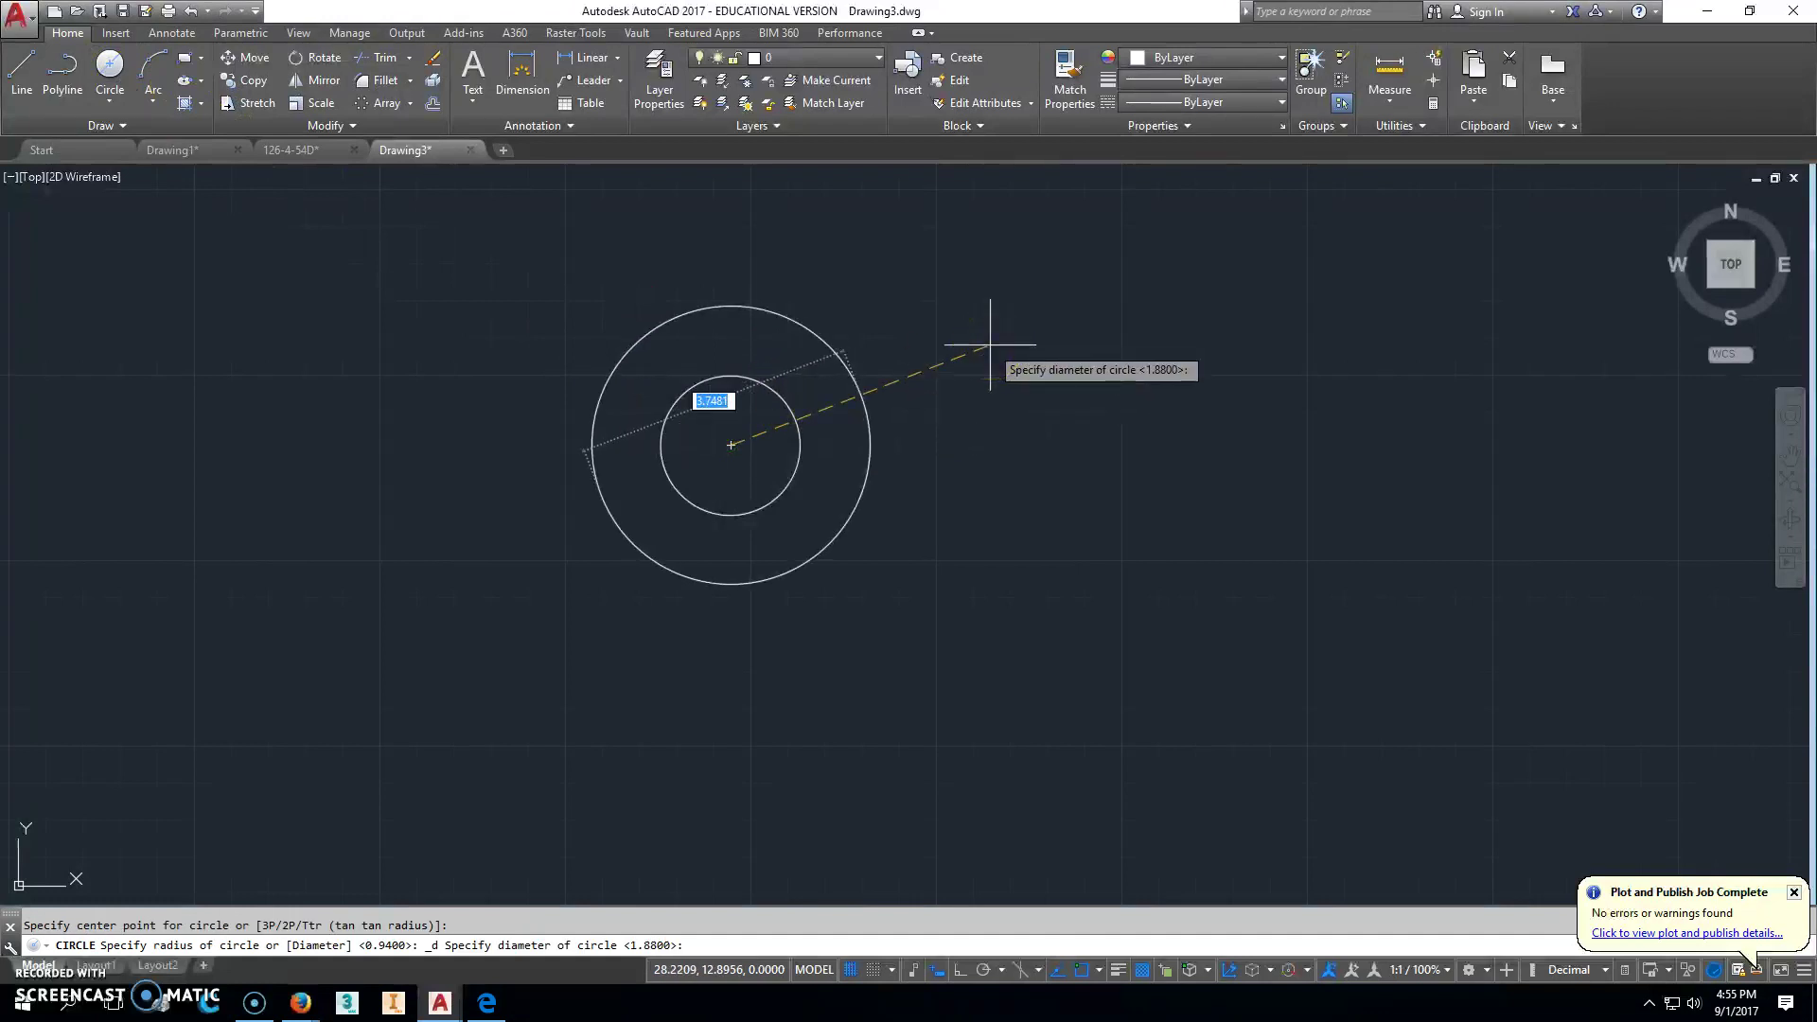
{"action": "type", "text": "4"}
{"action": "key", "text": "Return"}
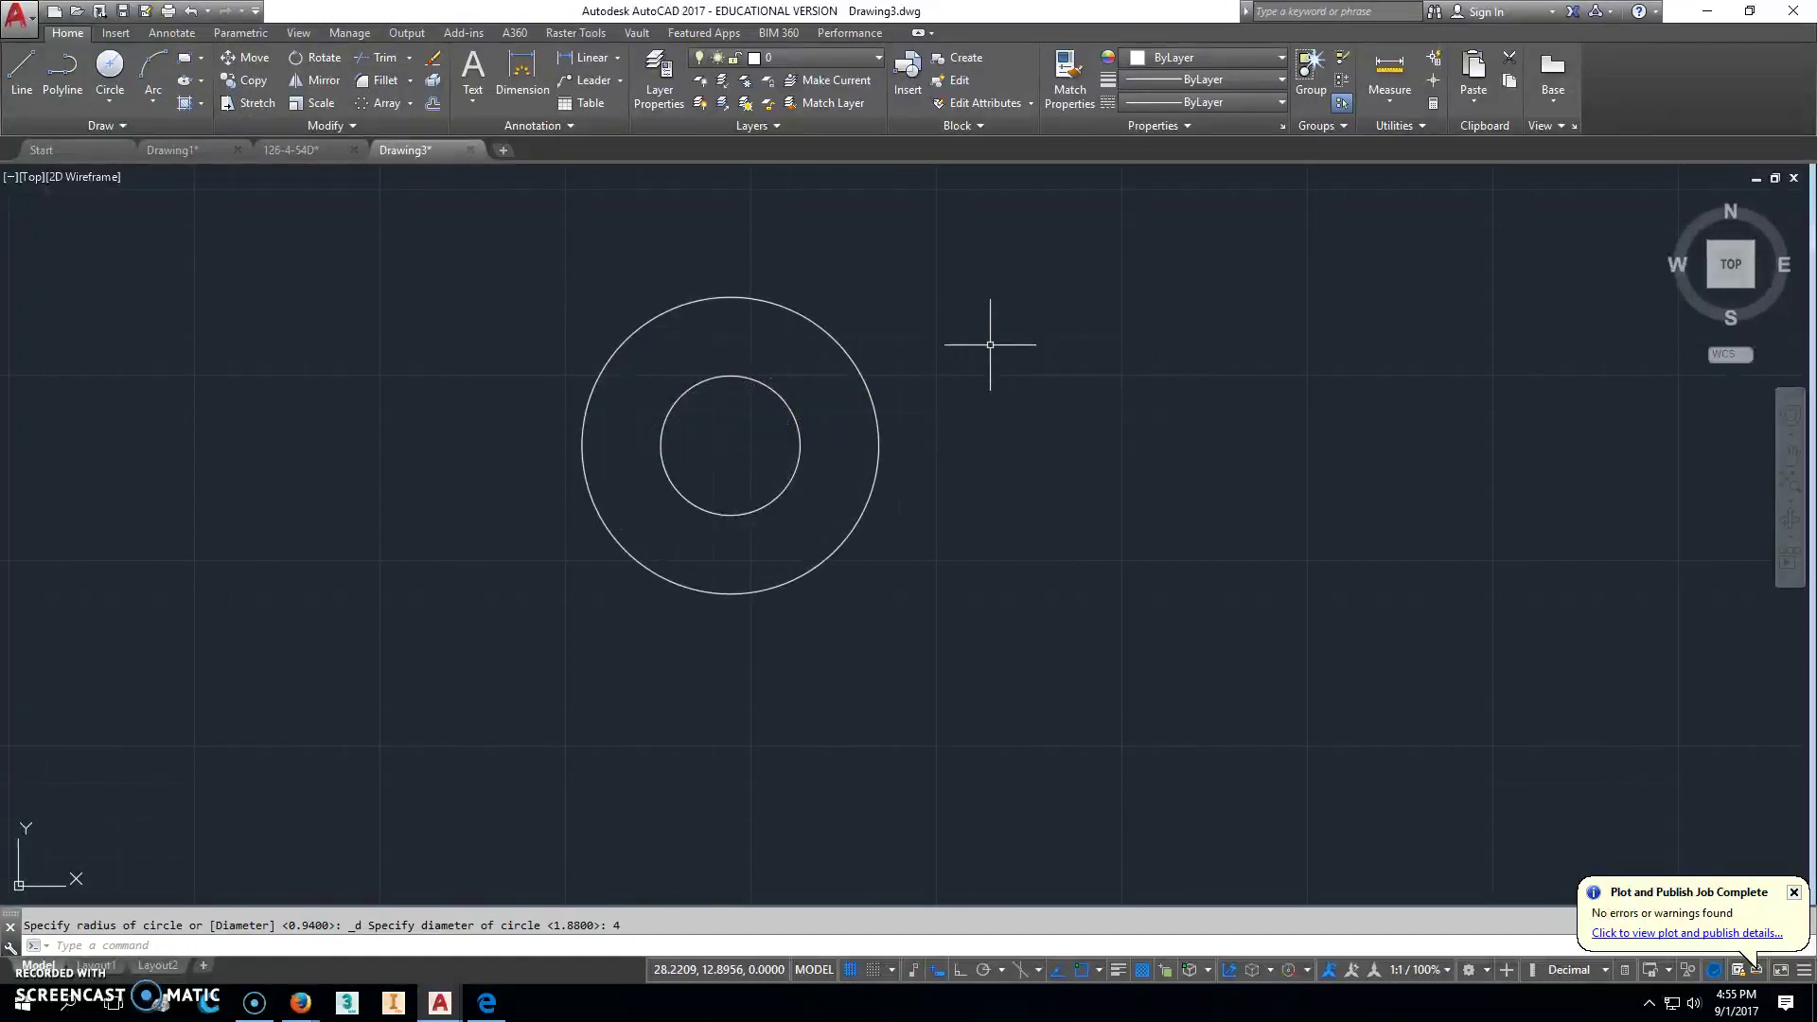
Step: Draw a 0.7-diameter hole centred on the outer circle's top quadrant
{"action": "left_click", "coordinate": [113, 64]}
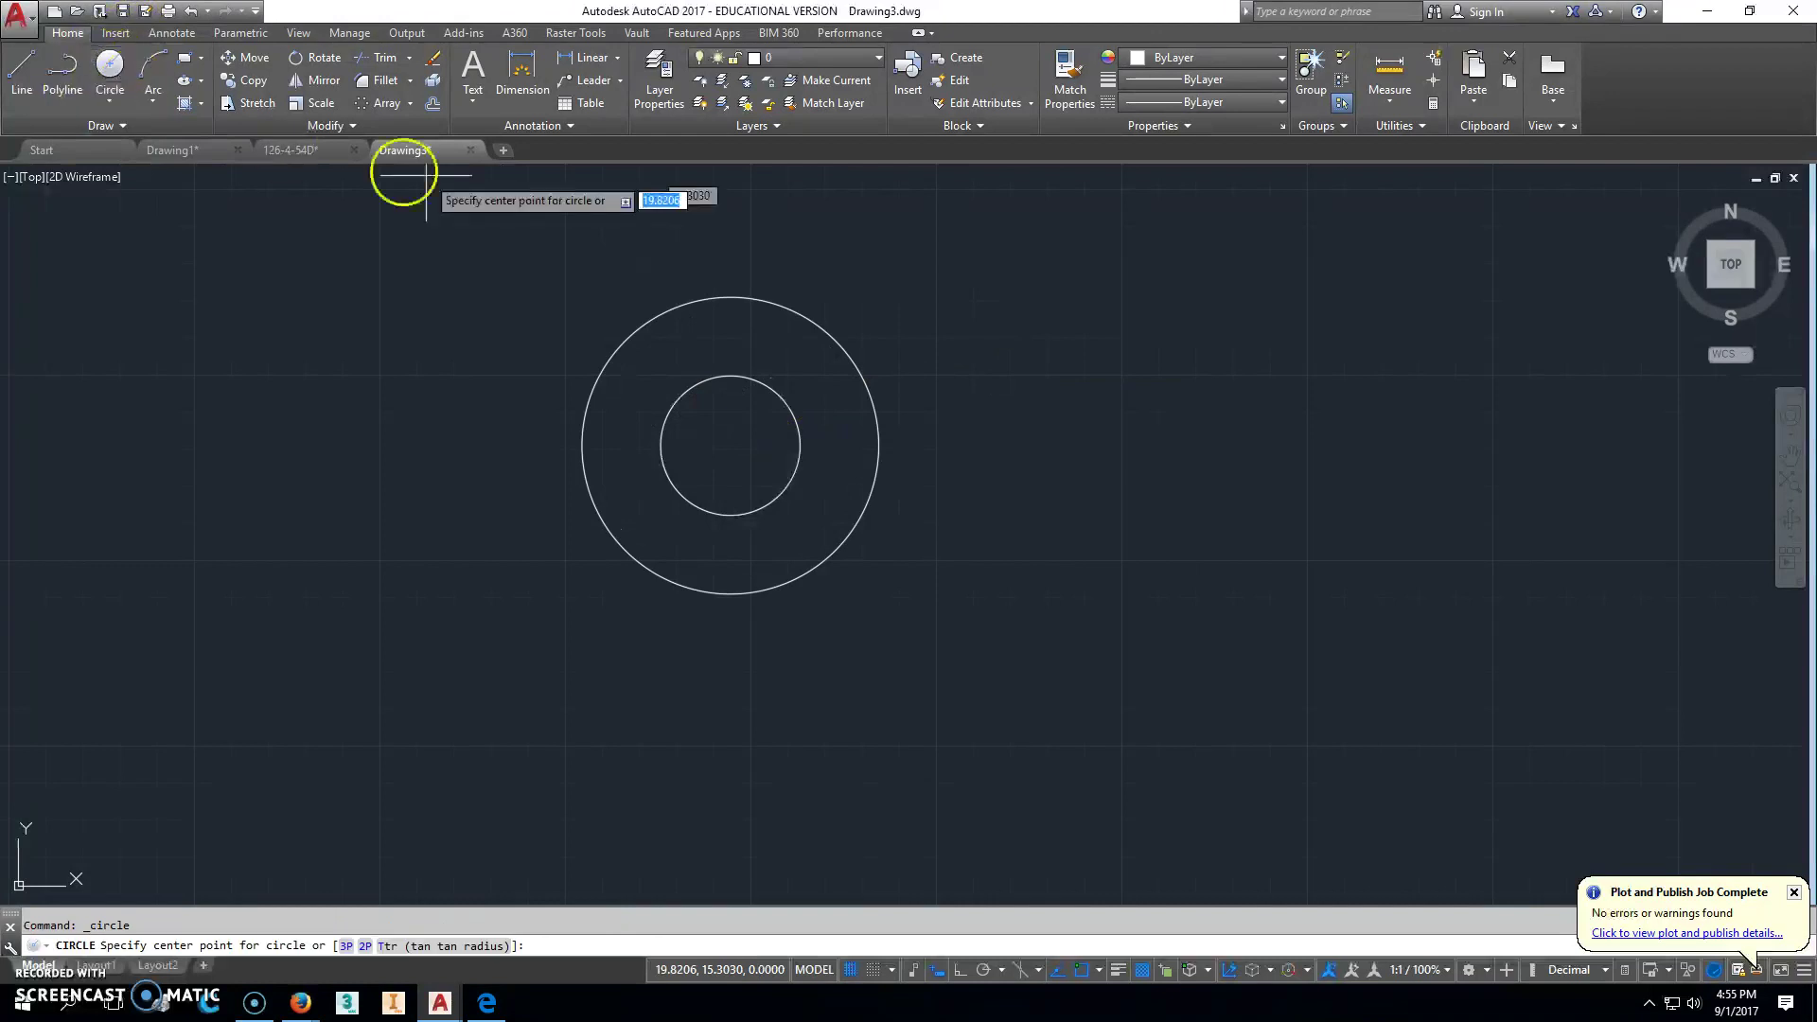
{"action": "right_click", "coordinate": [682, 269], "text": "shift"}
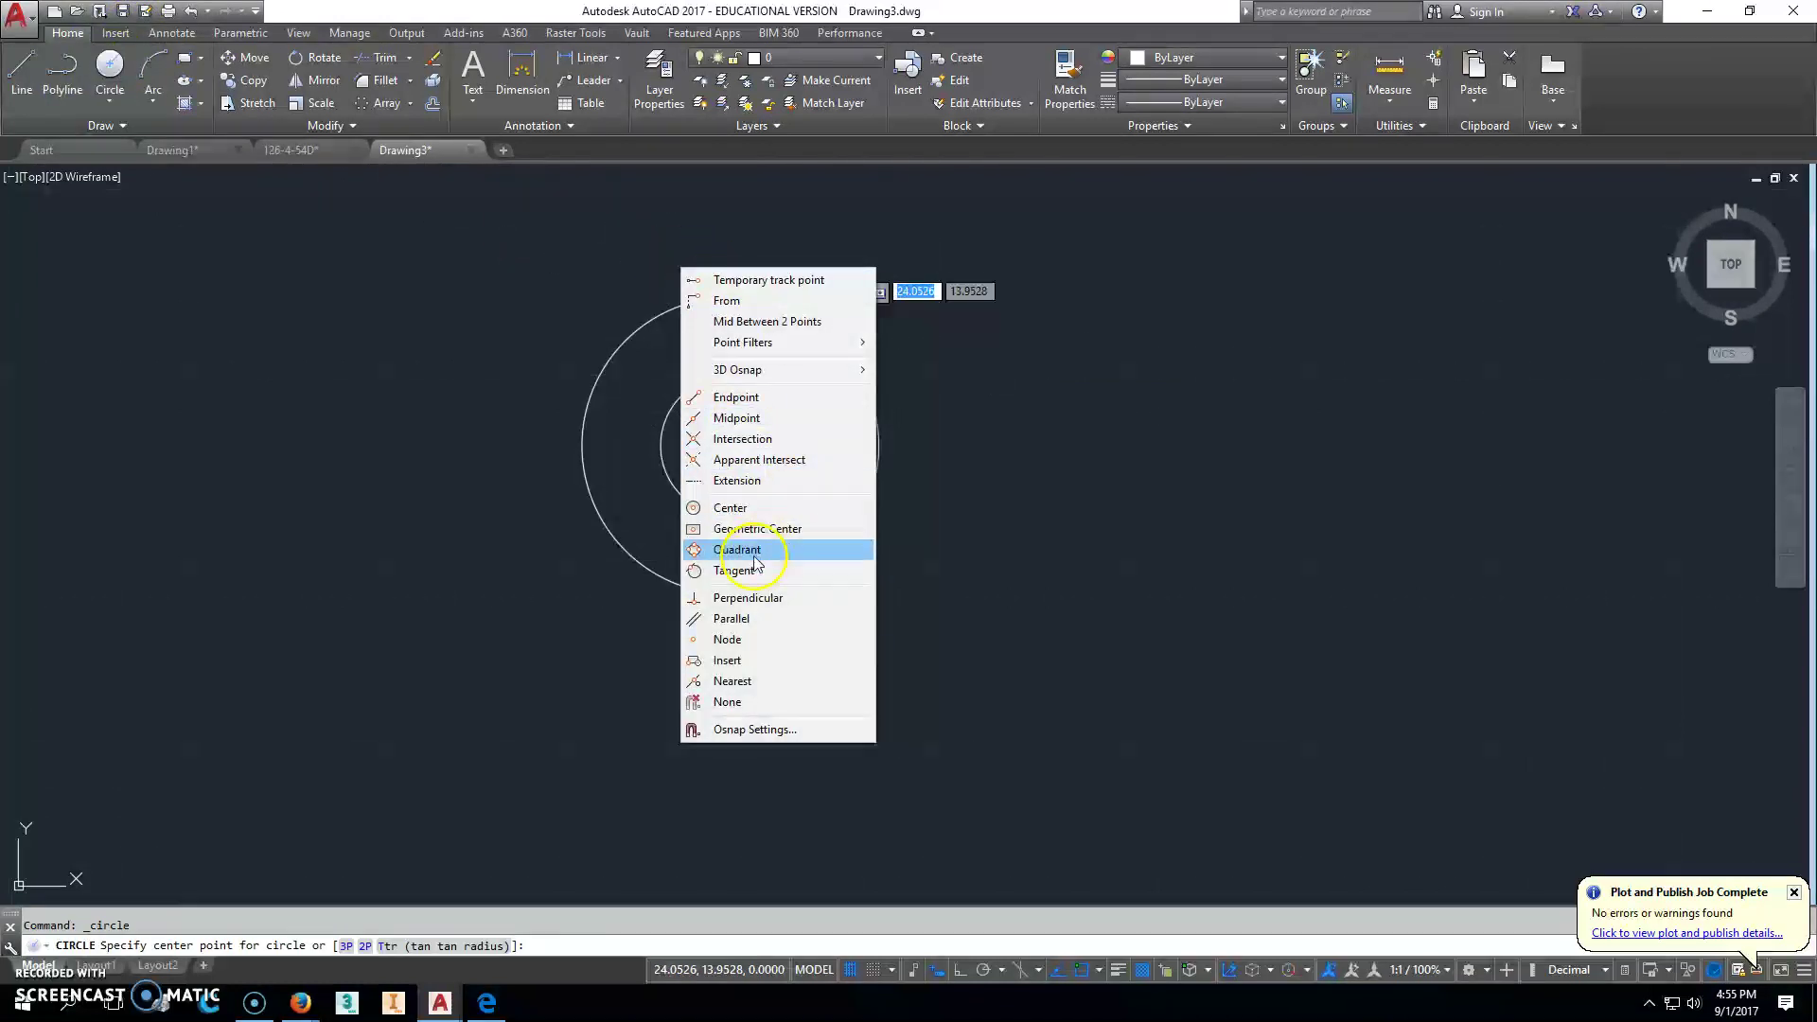
{"action": "left_click", "coordinate": [747, 550]}
{"action": "left_click", "coordinate": [731, 298]}
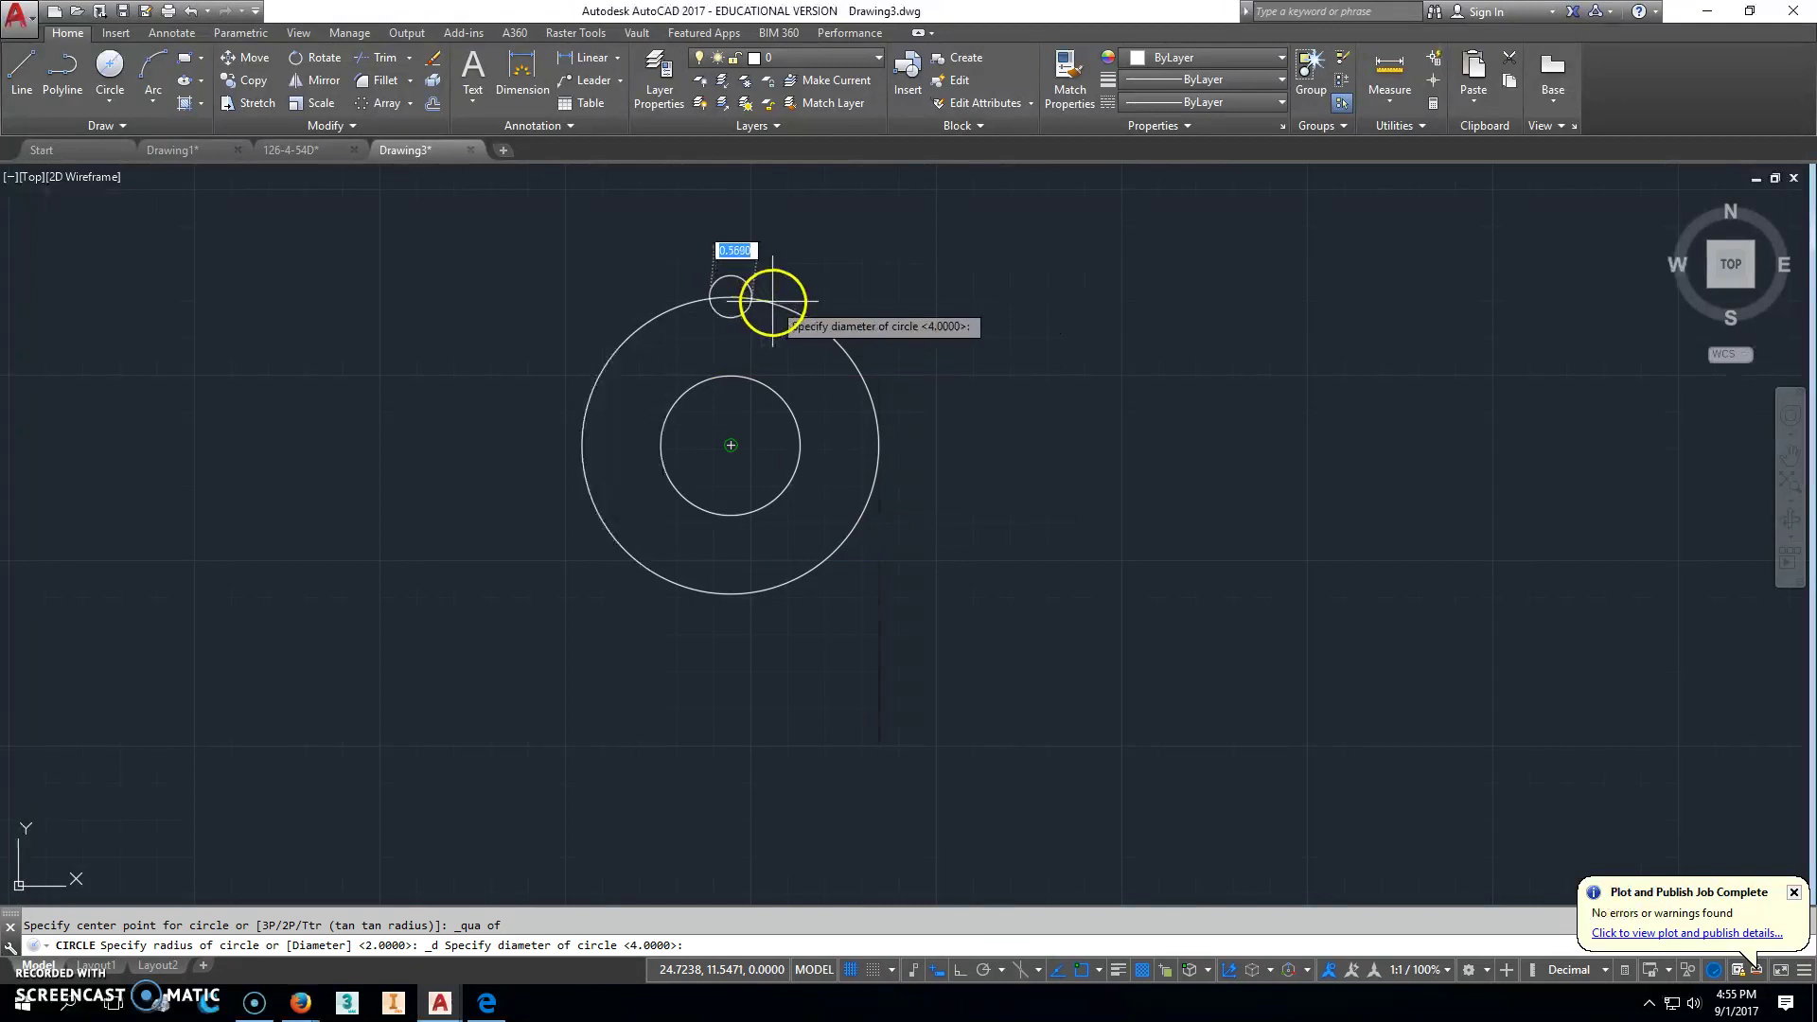
{"action": "type", "text": "d"}
{"action": "key", "text": "Return"}
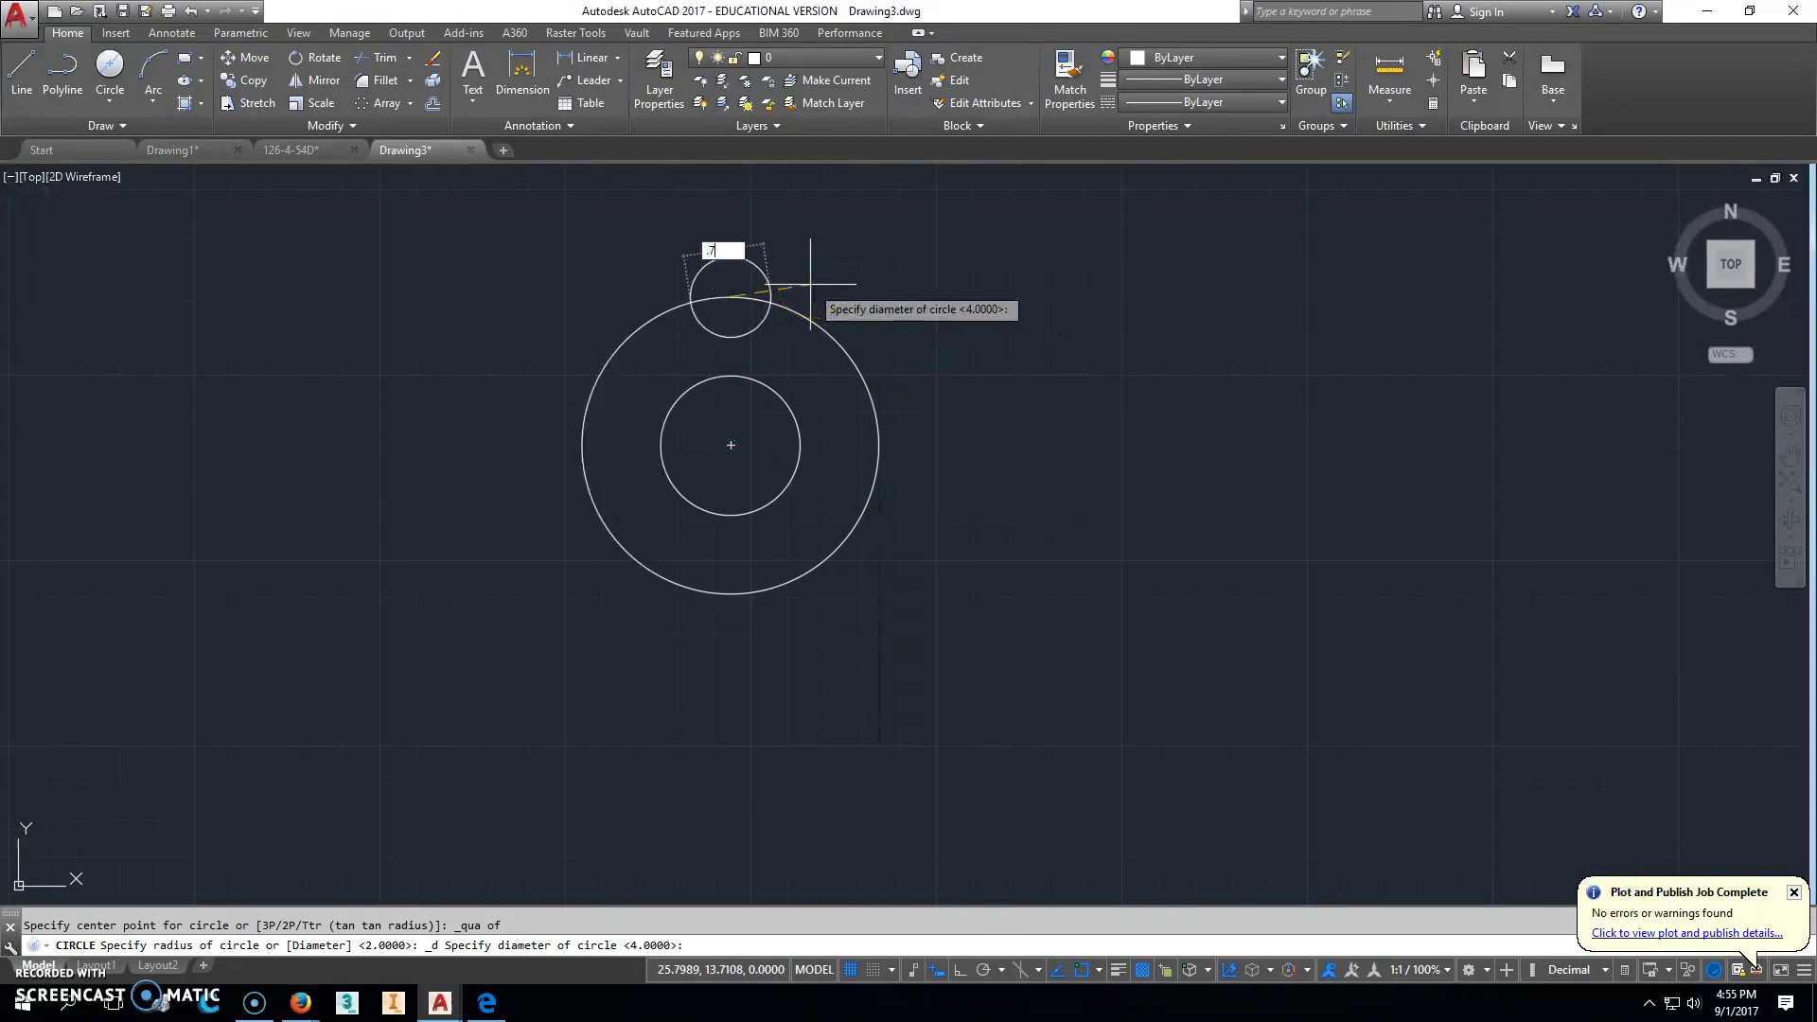
{"action": "key", "text": "Return"}
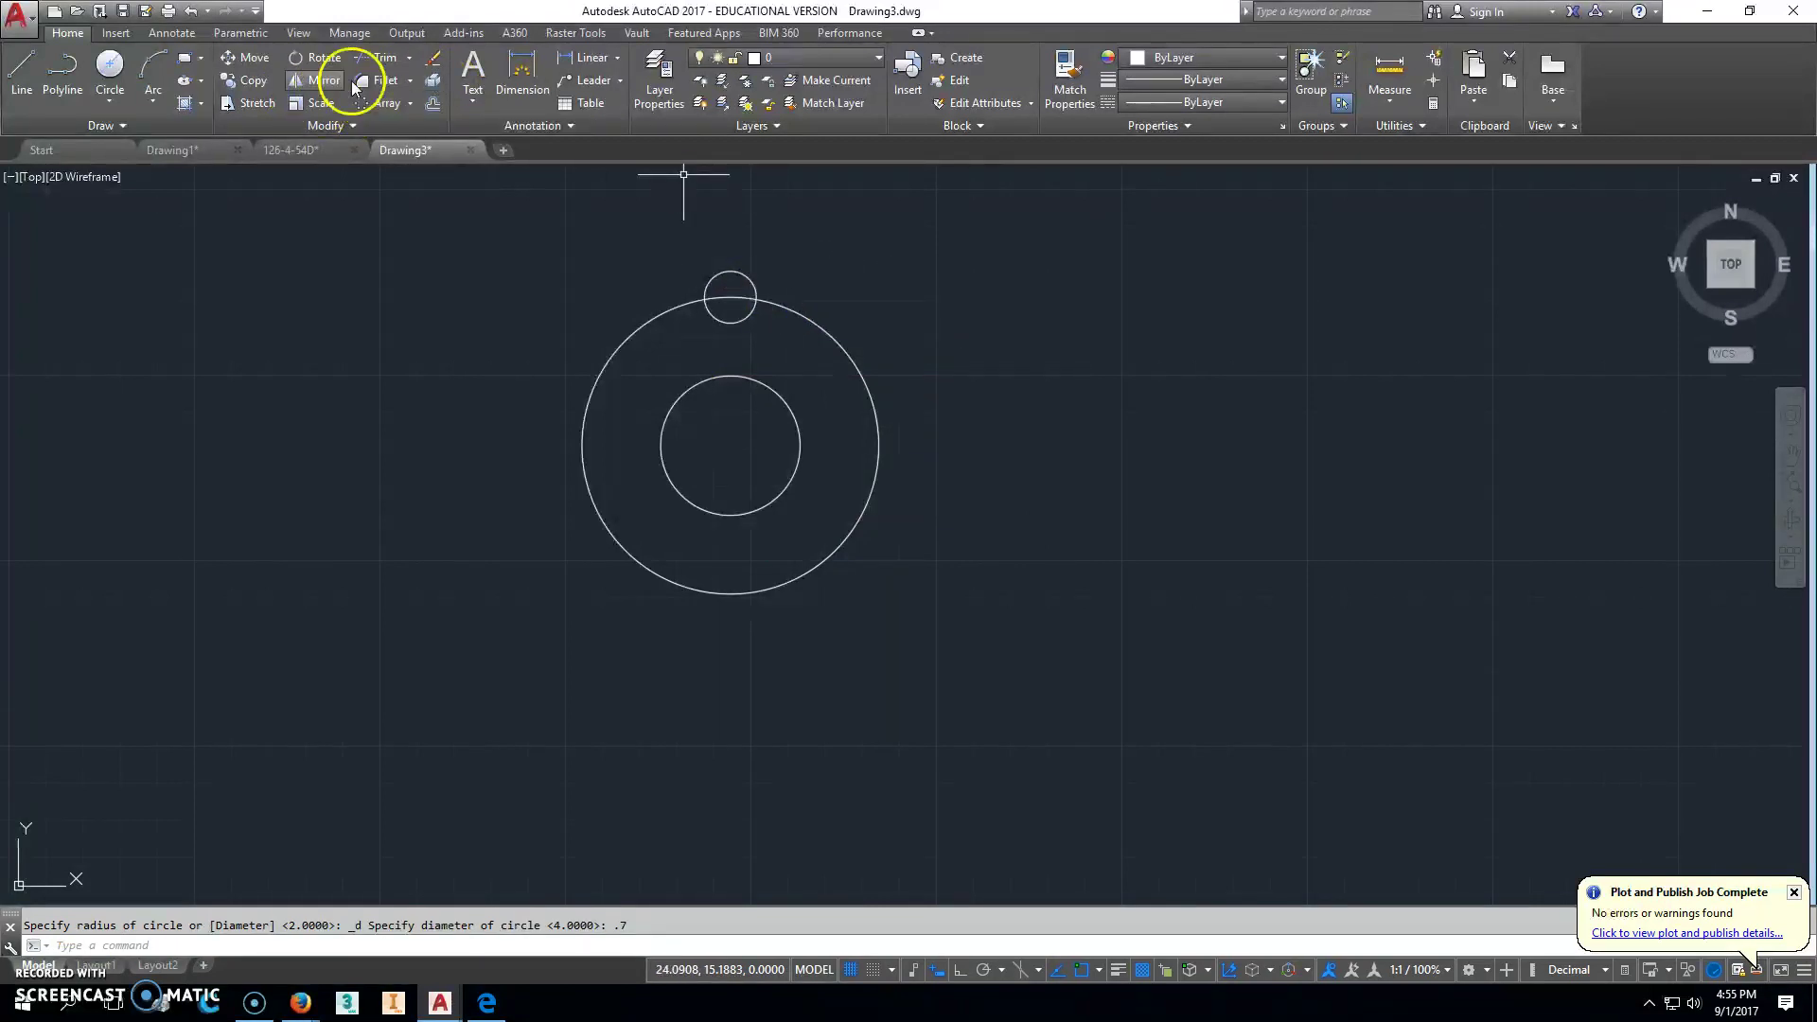
Step: Polar-array the 0.7 hole into 4 items around the circles' common centre
{"action": "left_click", "coordinate": [413, 106]}
{"action": "left_click", "coordinate": [407, 206]}
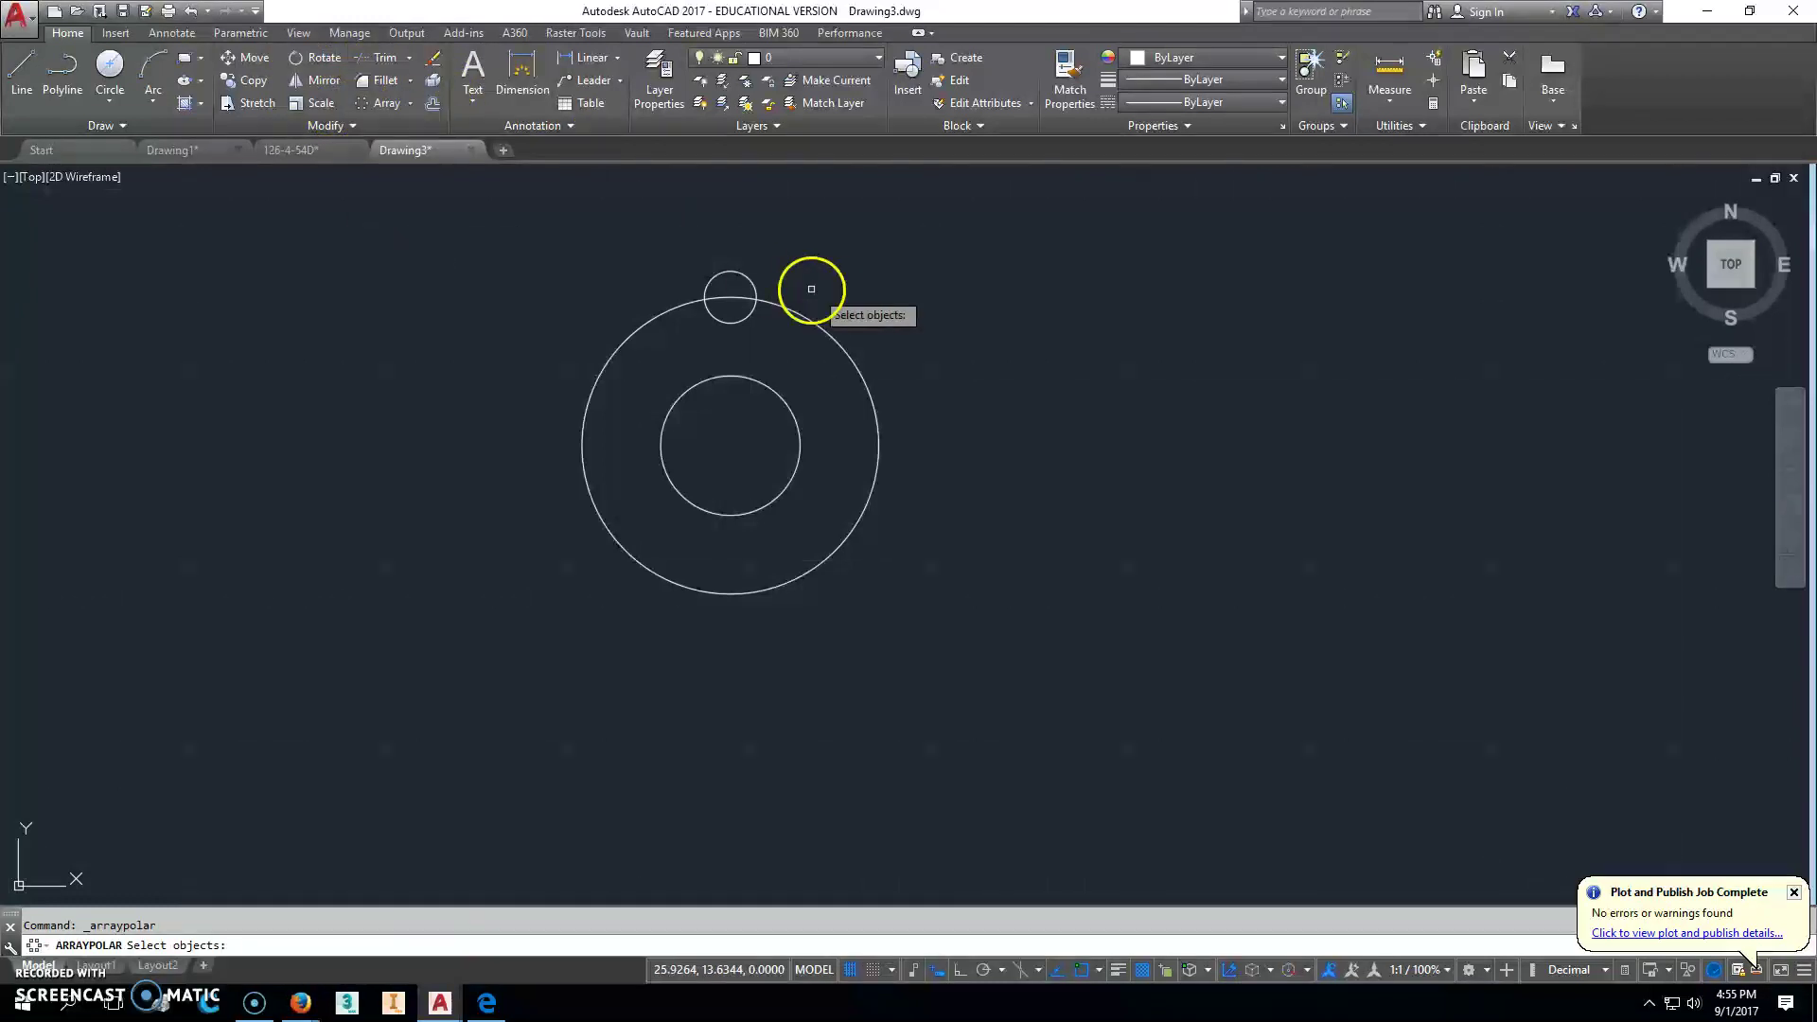
{"action": "left_click", "coordinate": [742, 275]}
{"action": "key", "text": "Return"}
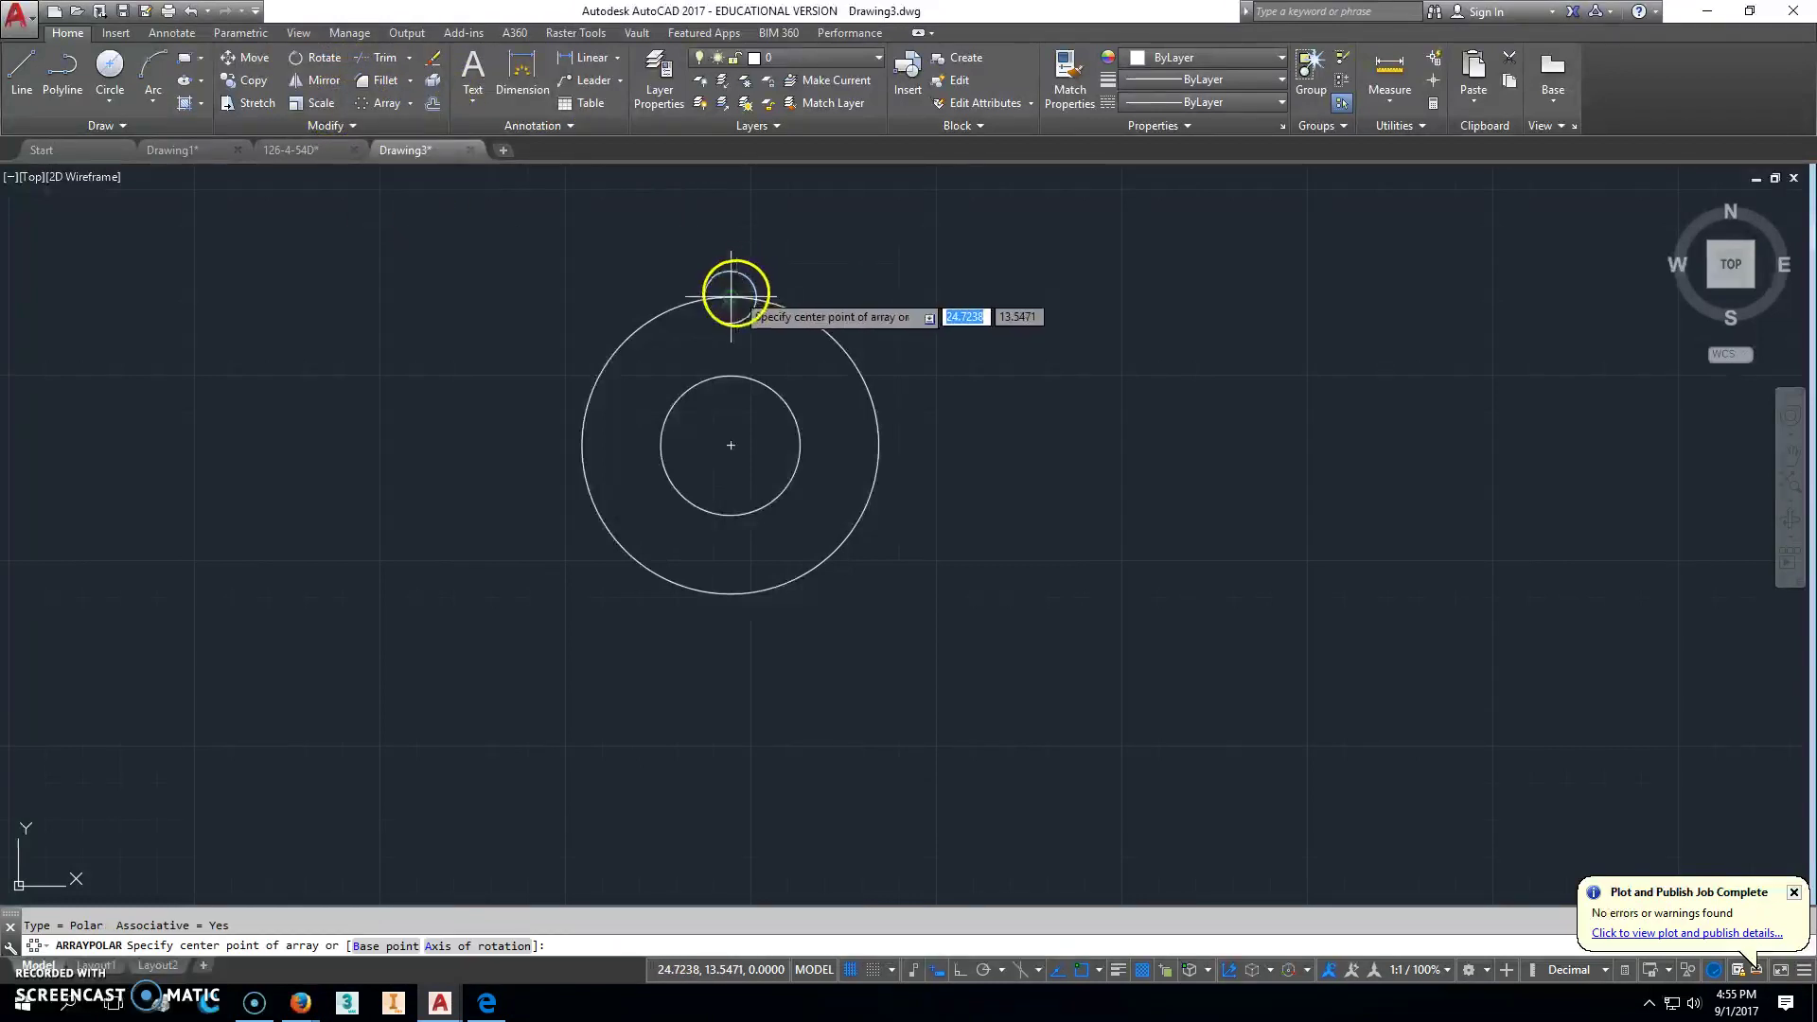
{"action": "left_click", "coordinate": [772, 413]}
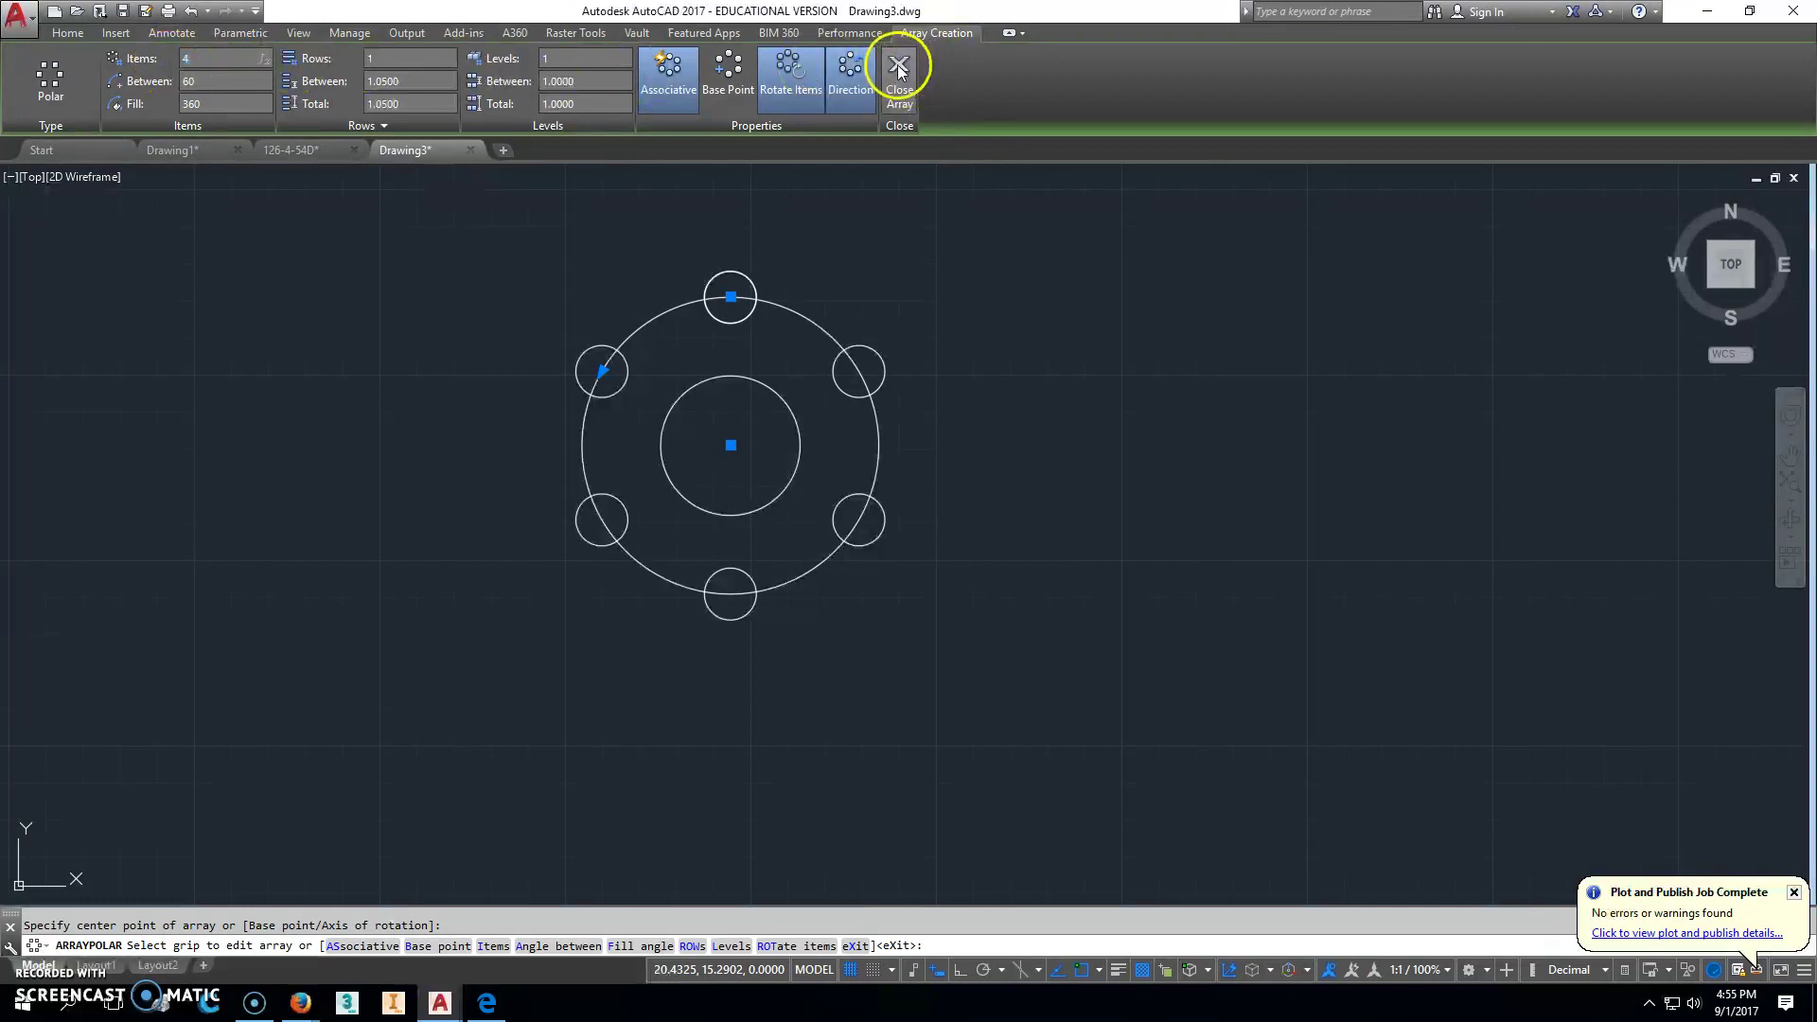
{"action": "left_click", "coordinate": [900, 68]}
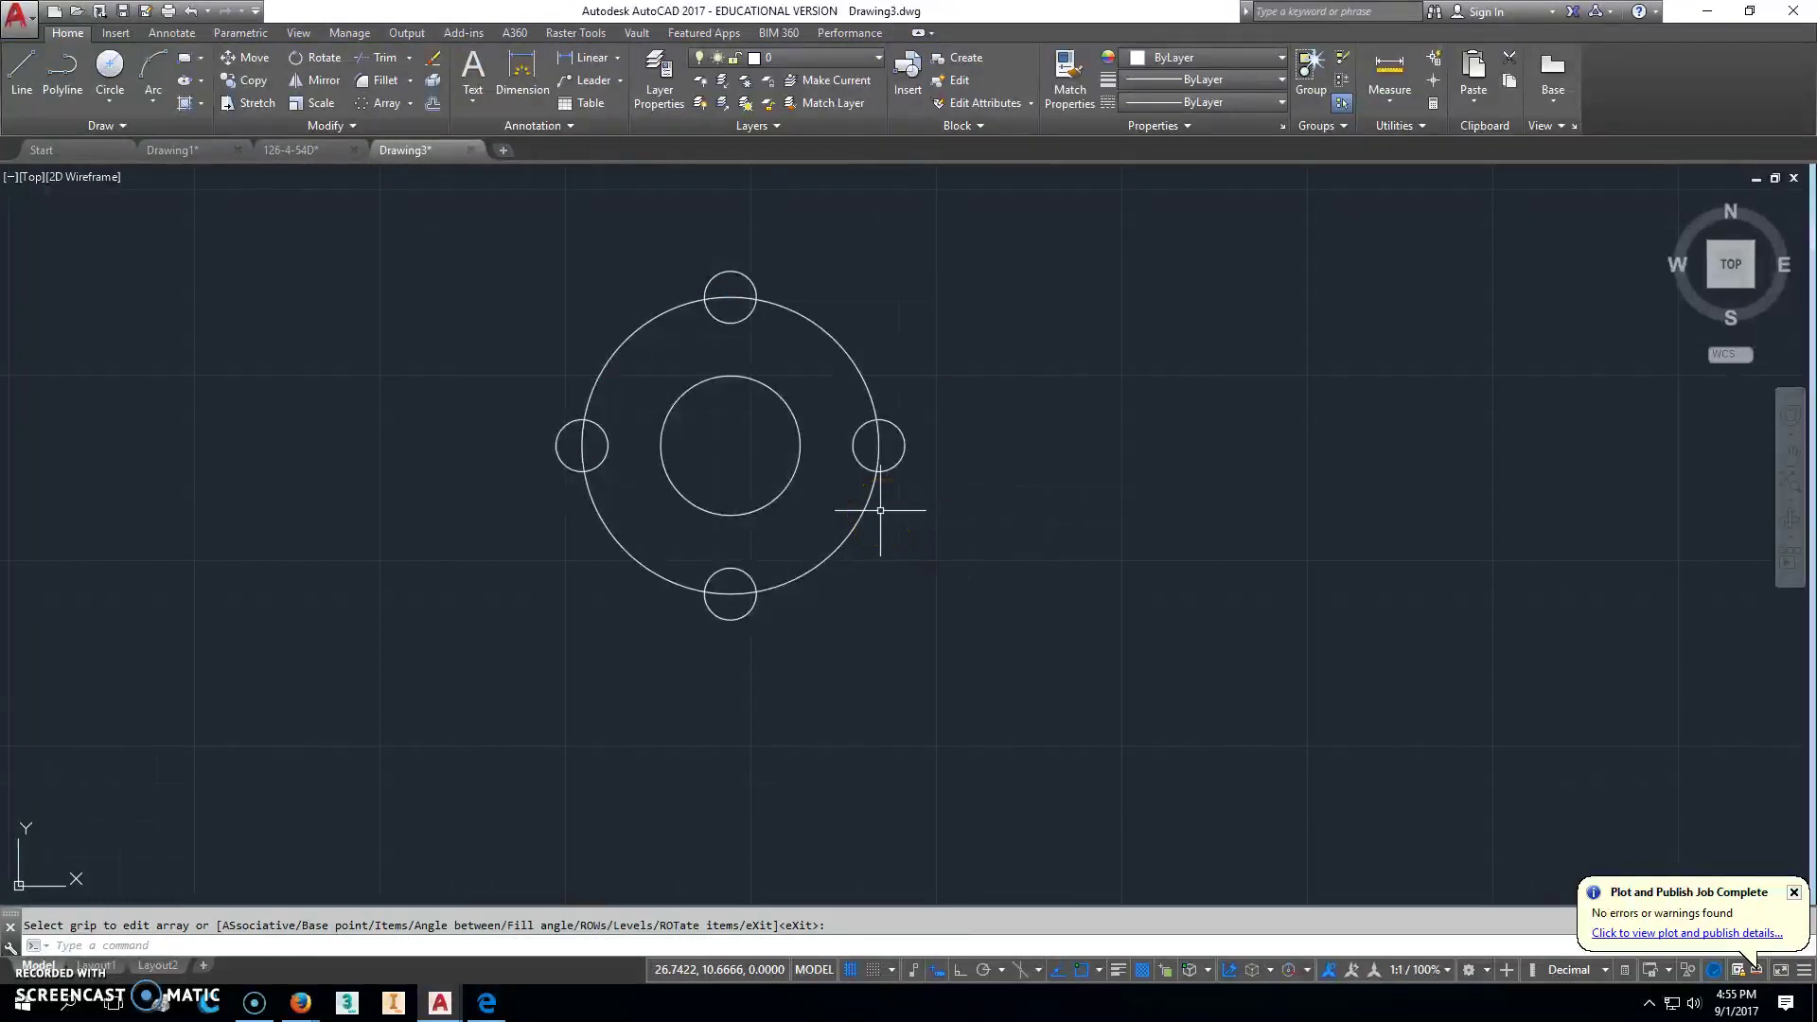
{"action": "middle_click_drag", "start_coordinate": [1083, 377], "coordinate": [863, 431]}
Step: With Ortho on, draw a closed 4.4 square to the right of the circles
{"action": "left_click", "coordinate": [23, 68]}
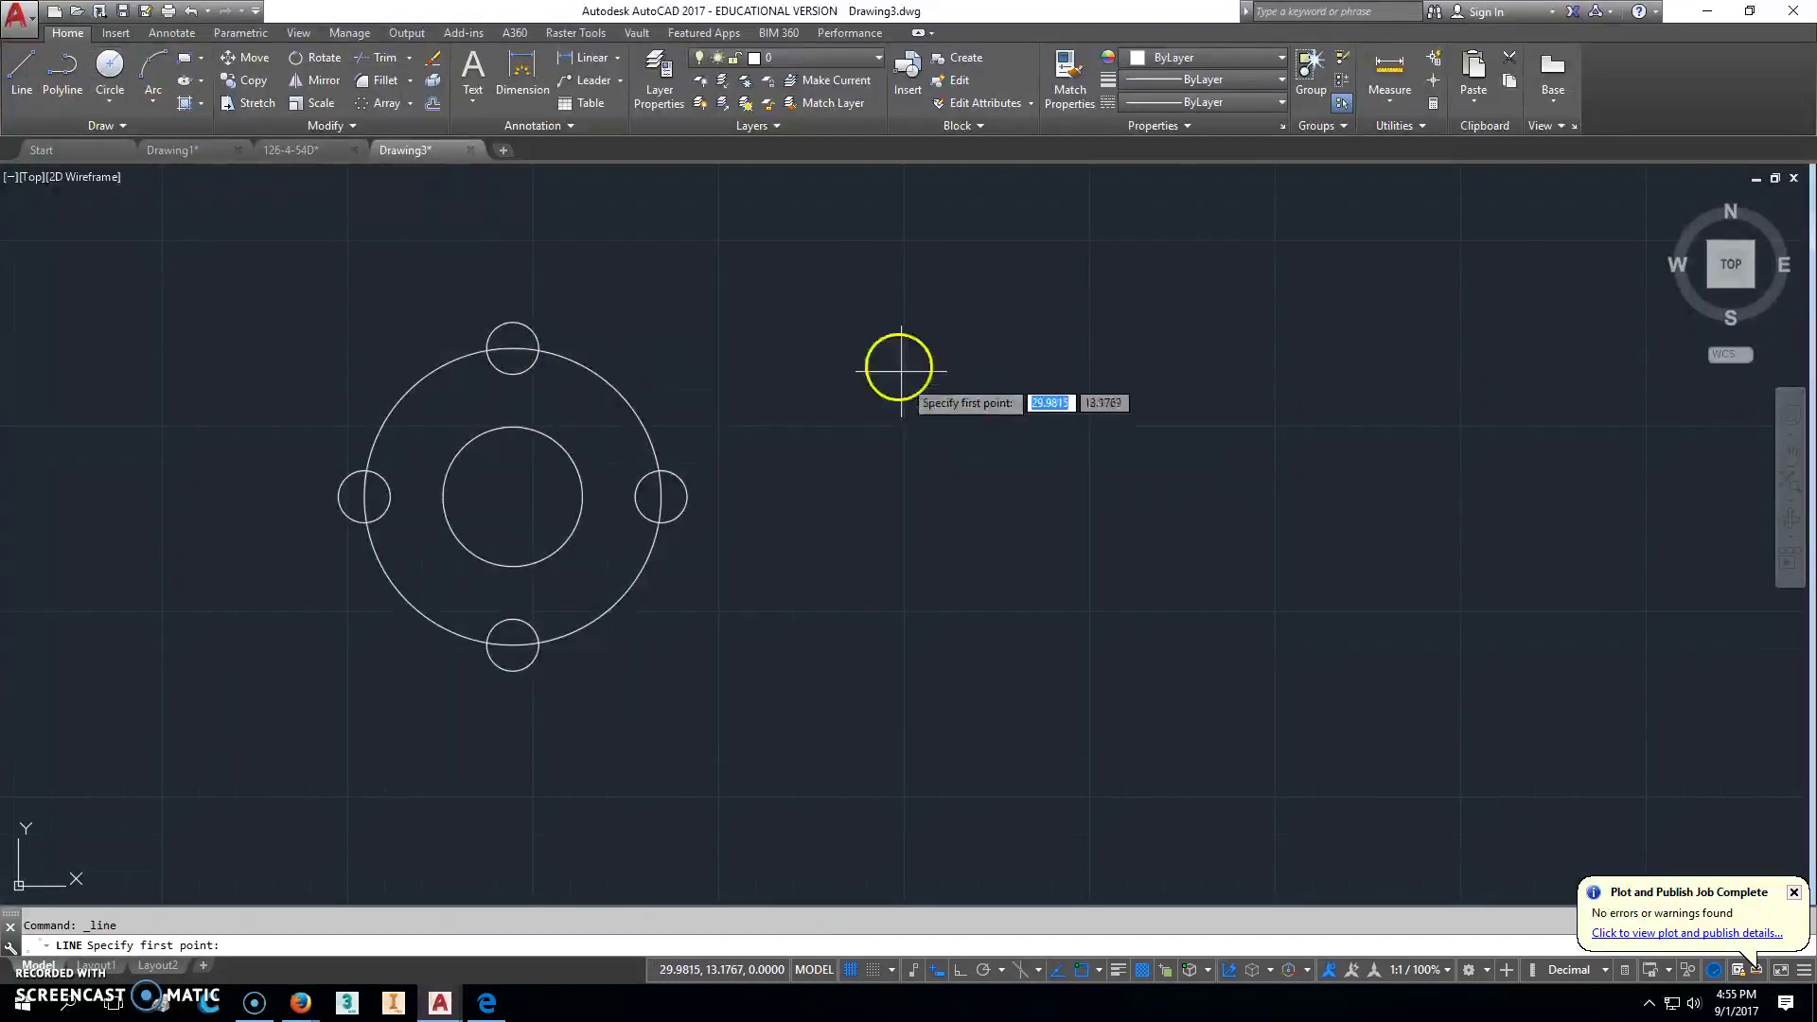
{"action": "left_click", "coordinate": [866, 407]}
{"action": "key", "text": "F8"}
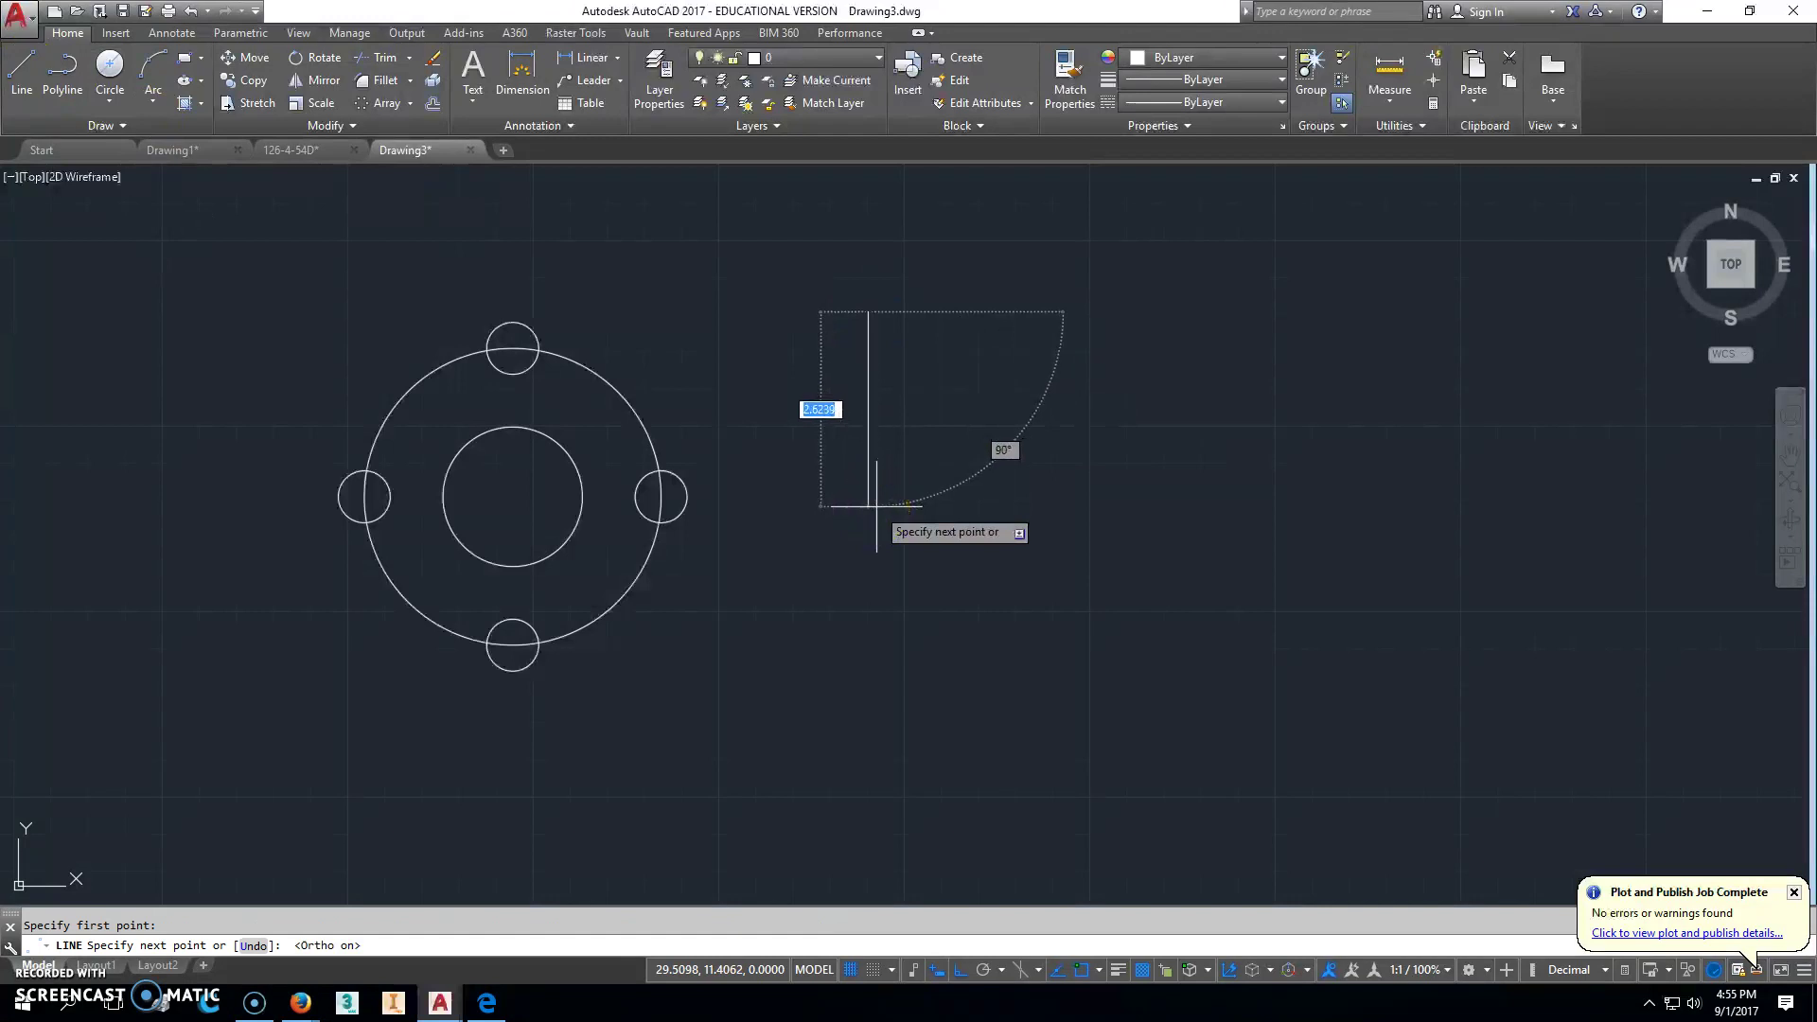
{"action": "type", "text": "4.4"}
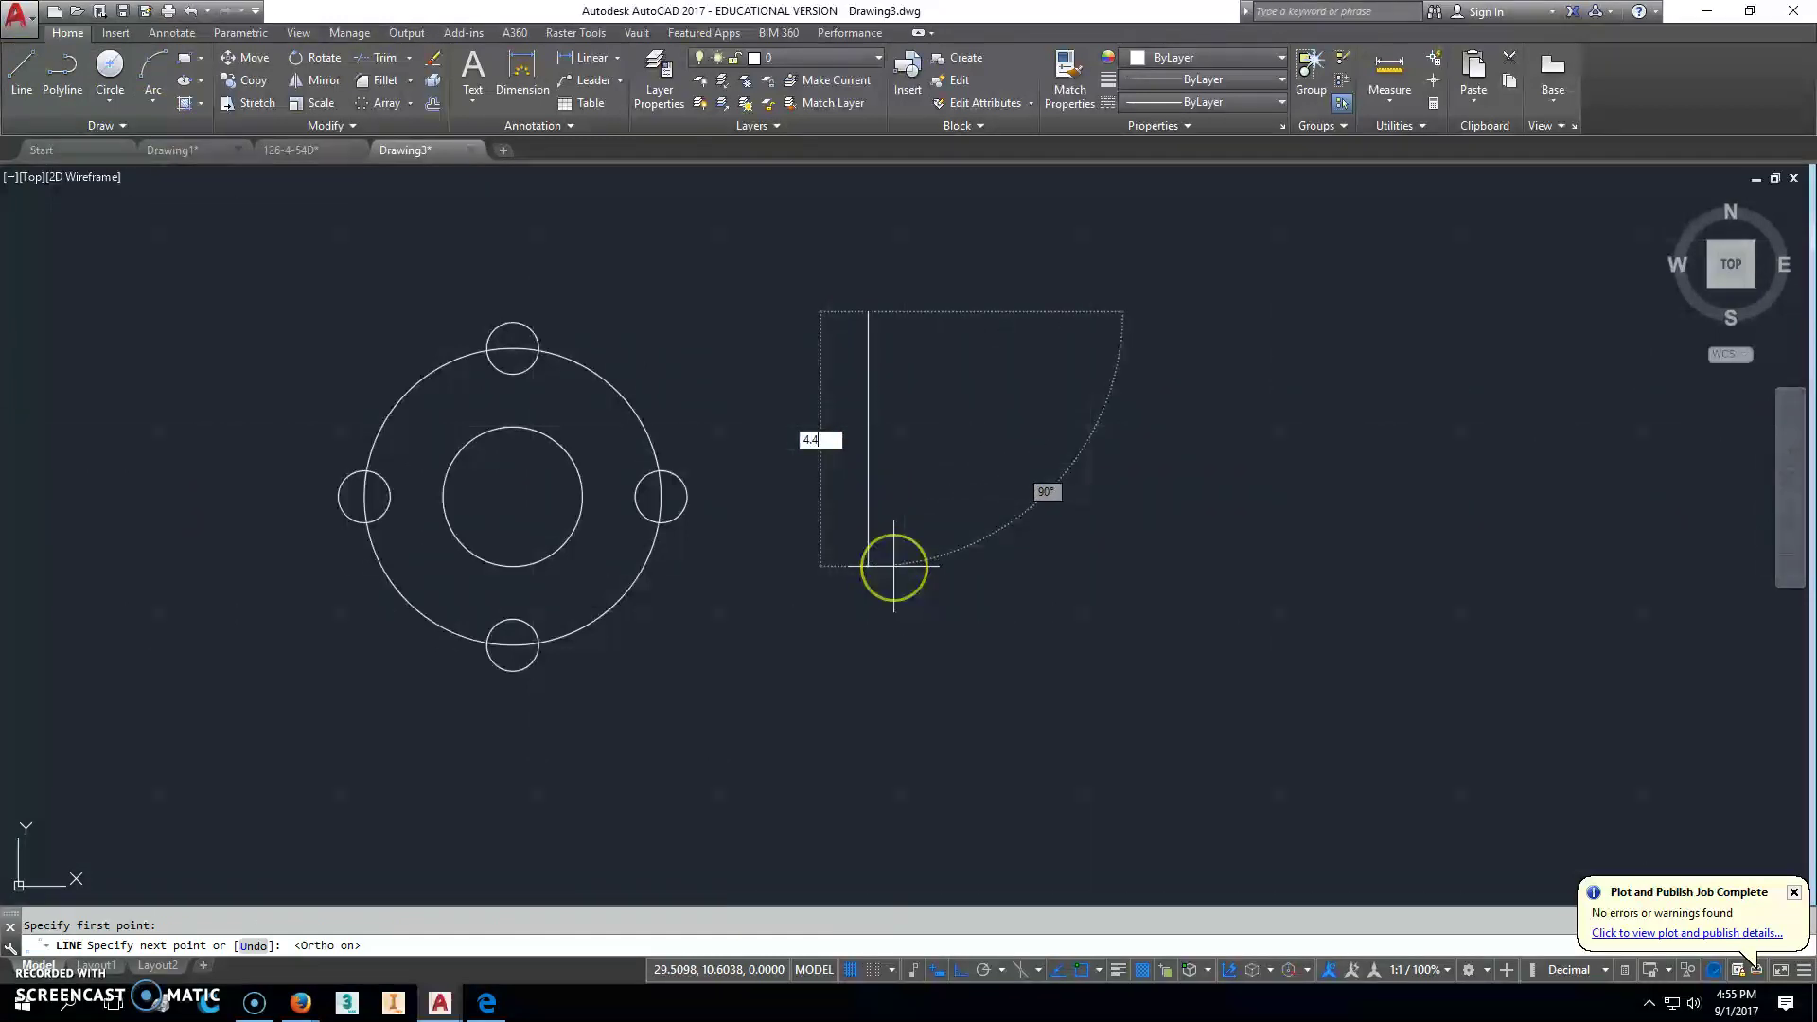
{"action": "key", "text": "Return"}
{"action": "type", "text": "4"}
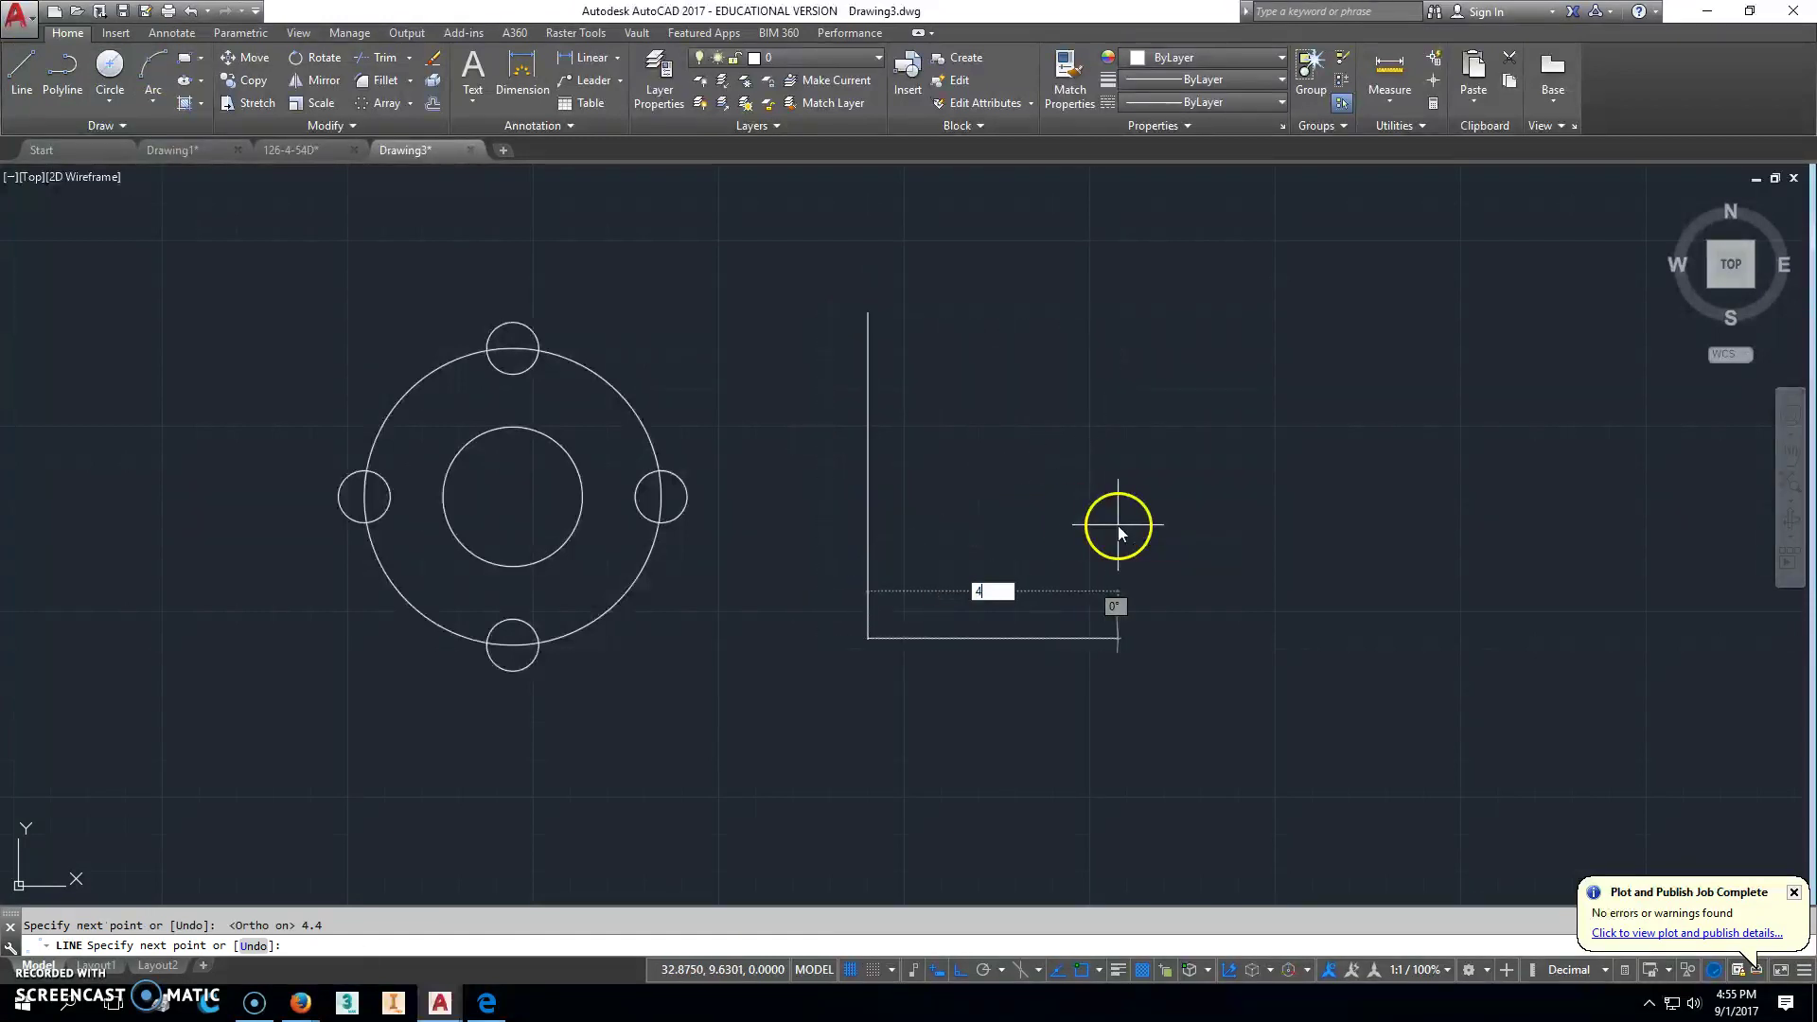
{"action": "type", "text": ".4"}
{"action": "key", "text": "Return"}
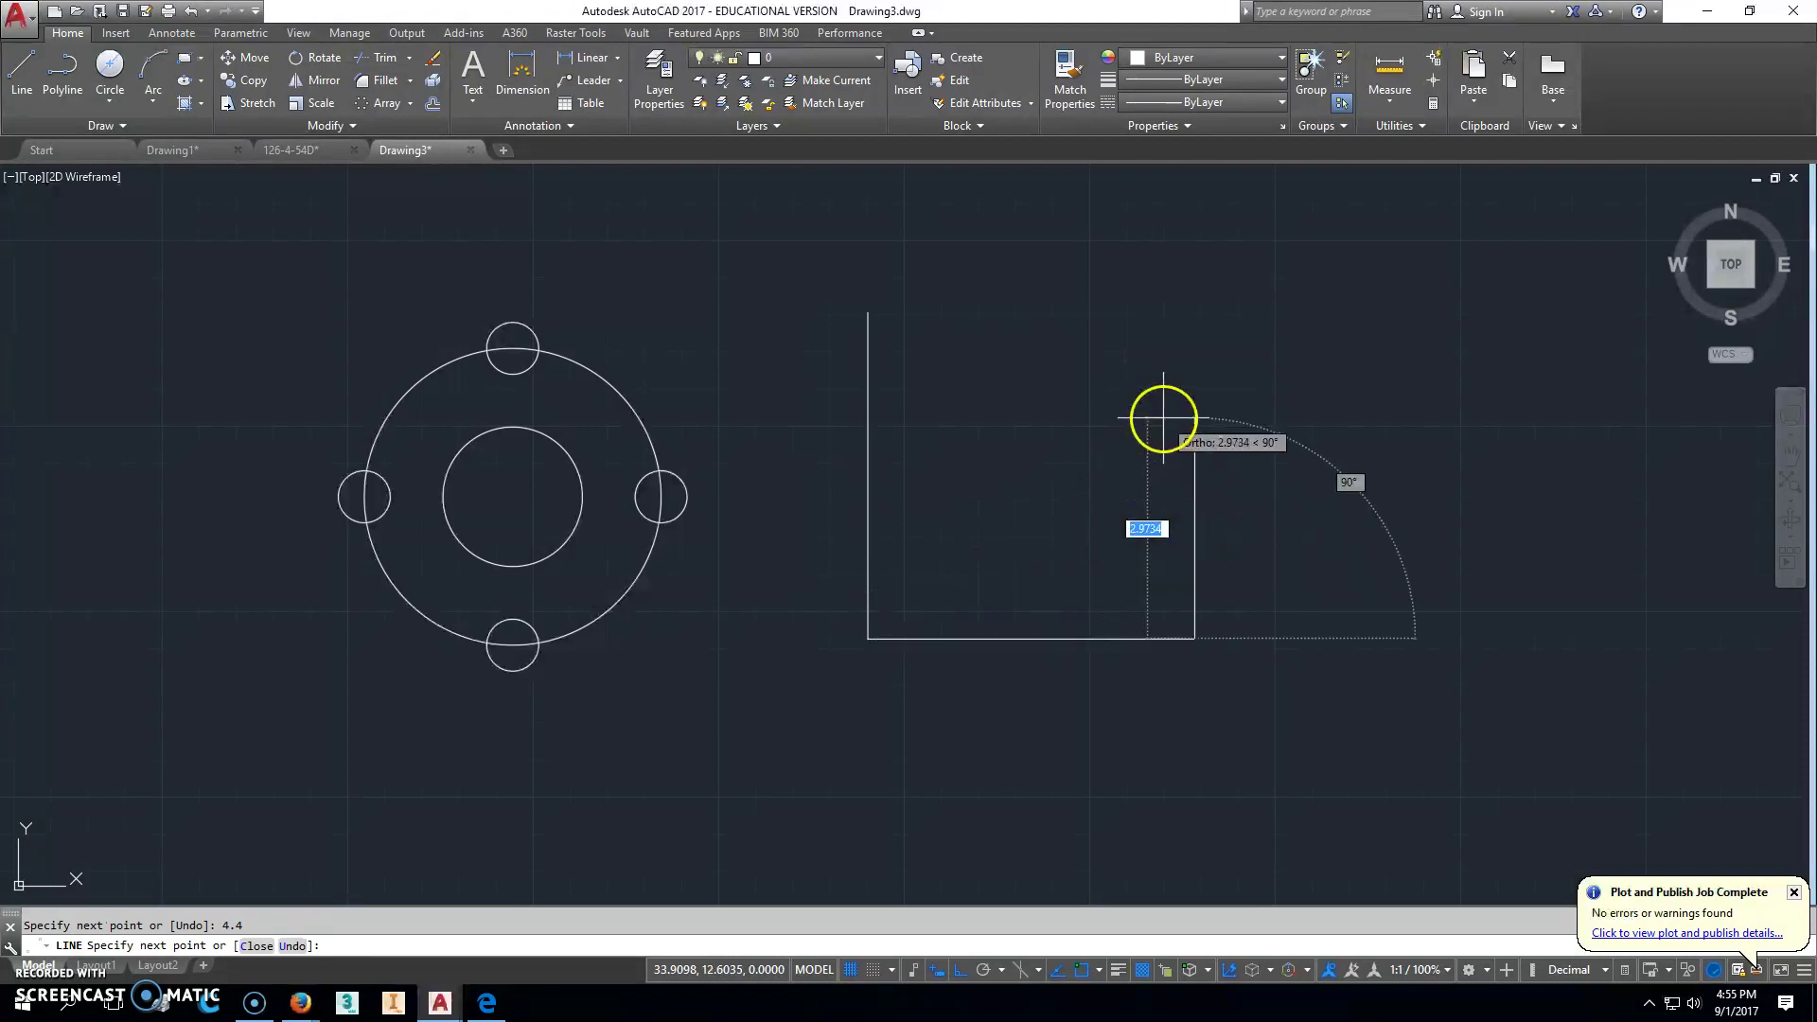
{"action": "type", "text": "4.4"}
{"action": "key", "text": "Return"}
{"action": "type", "text": "c"}
{"action": "key", "text": "Return"}
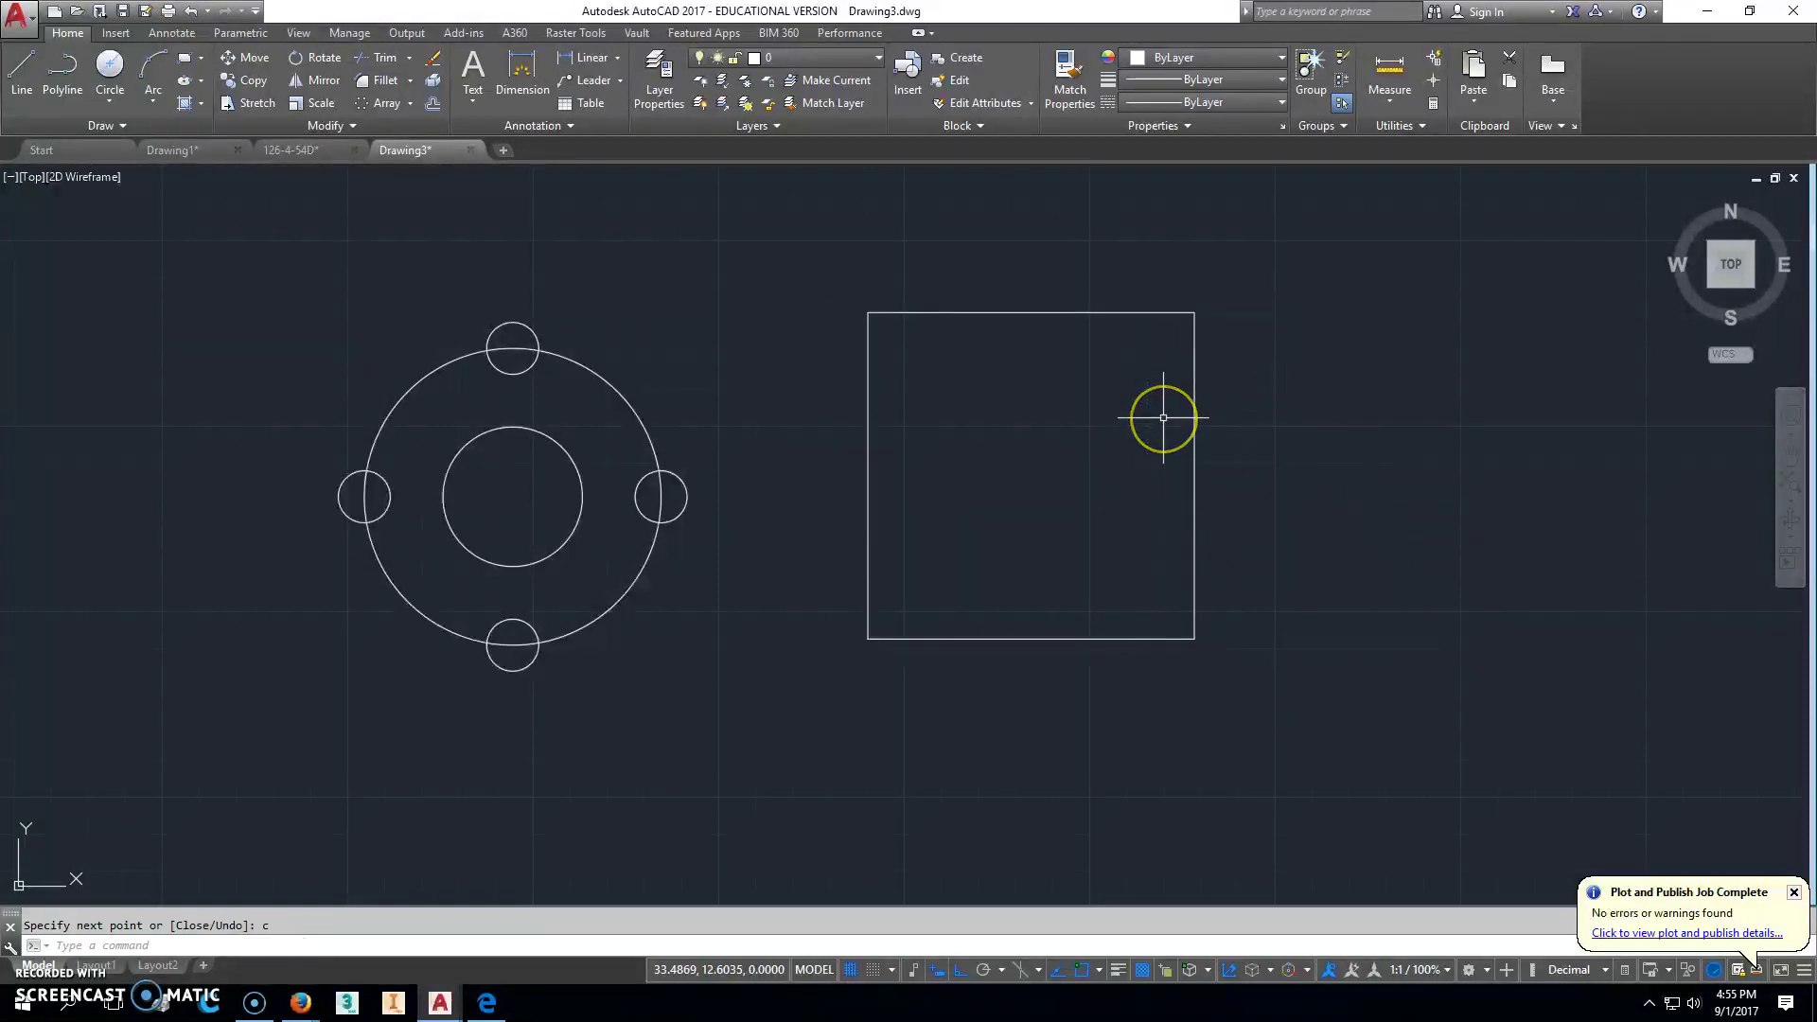
Step: Draw a diagonal line from the square's top-left to bottom-right corner
{"action": "left_click", "coordinate": [23, 71]}
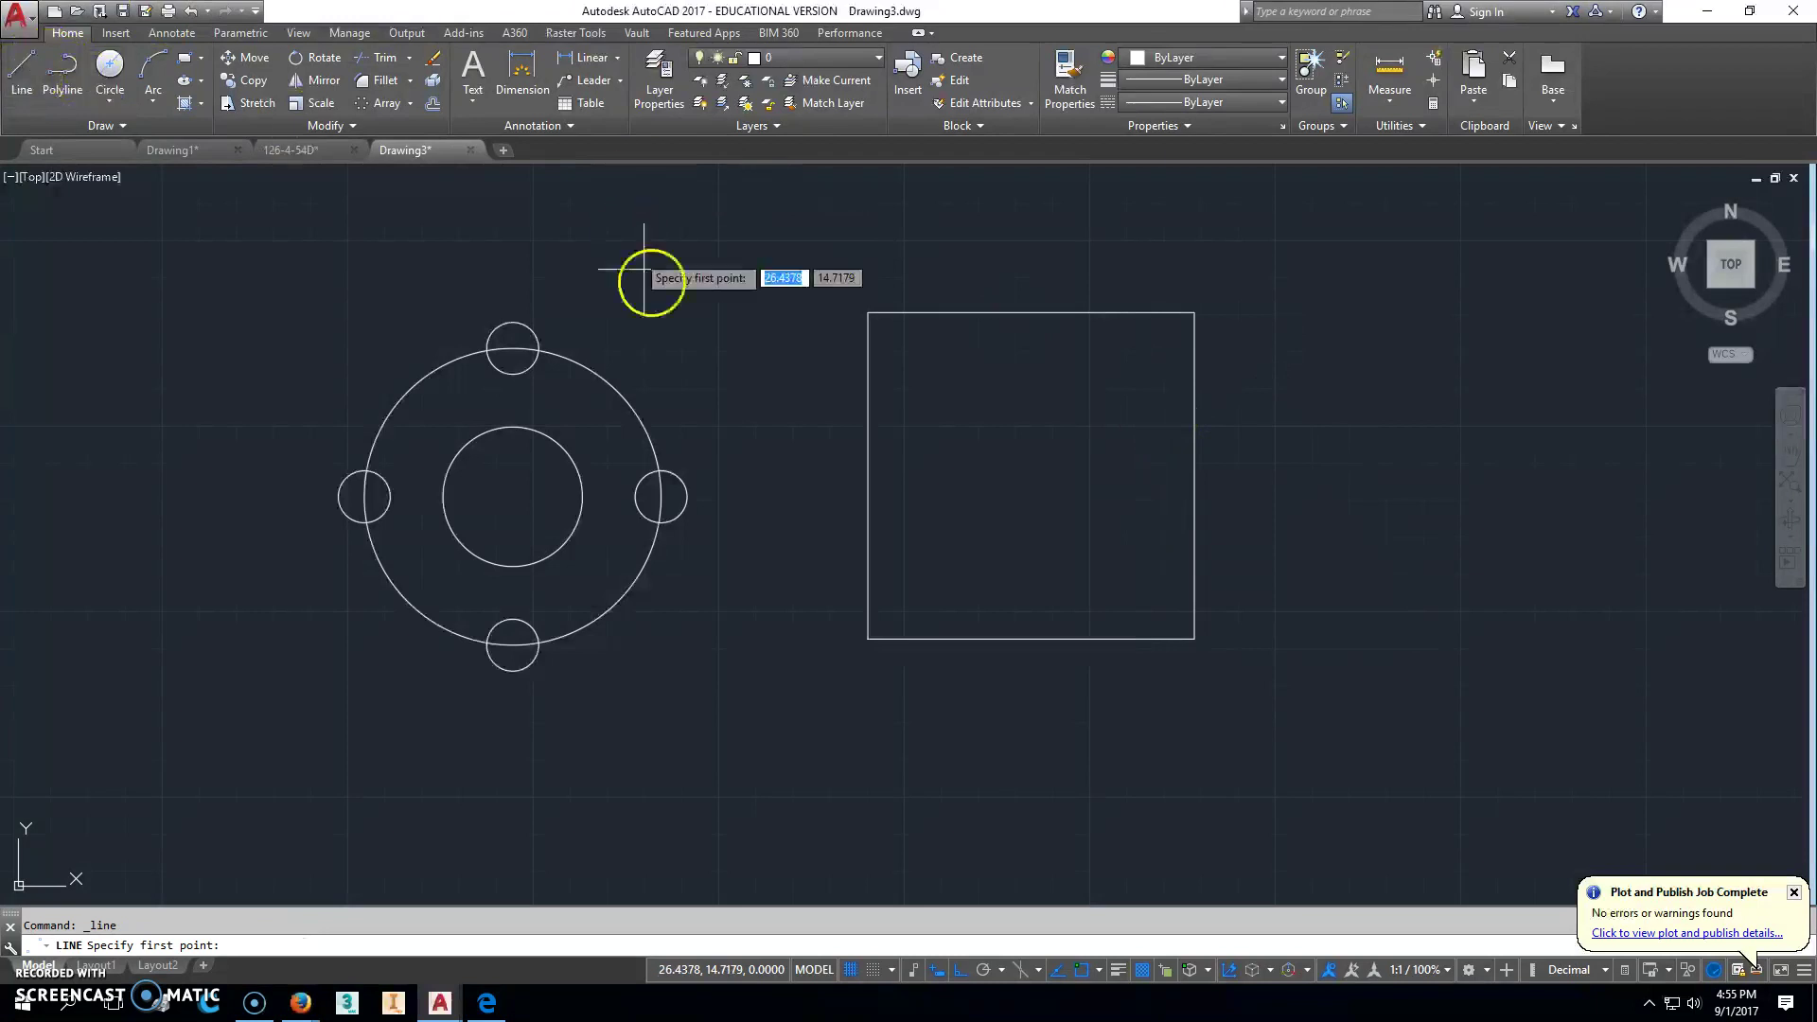
{"action": "left_click", "coordinate": [871, 314]}
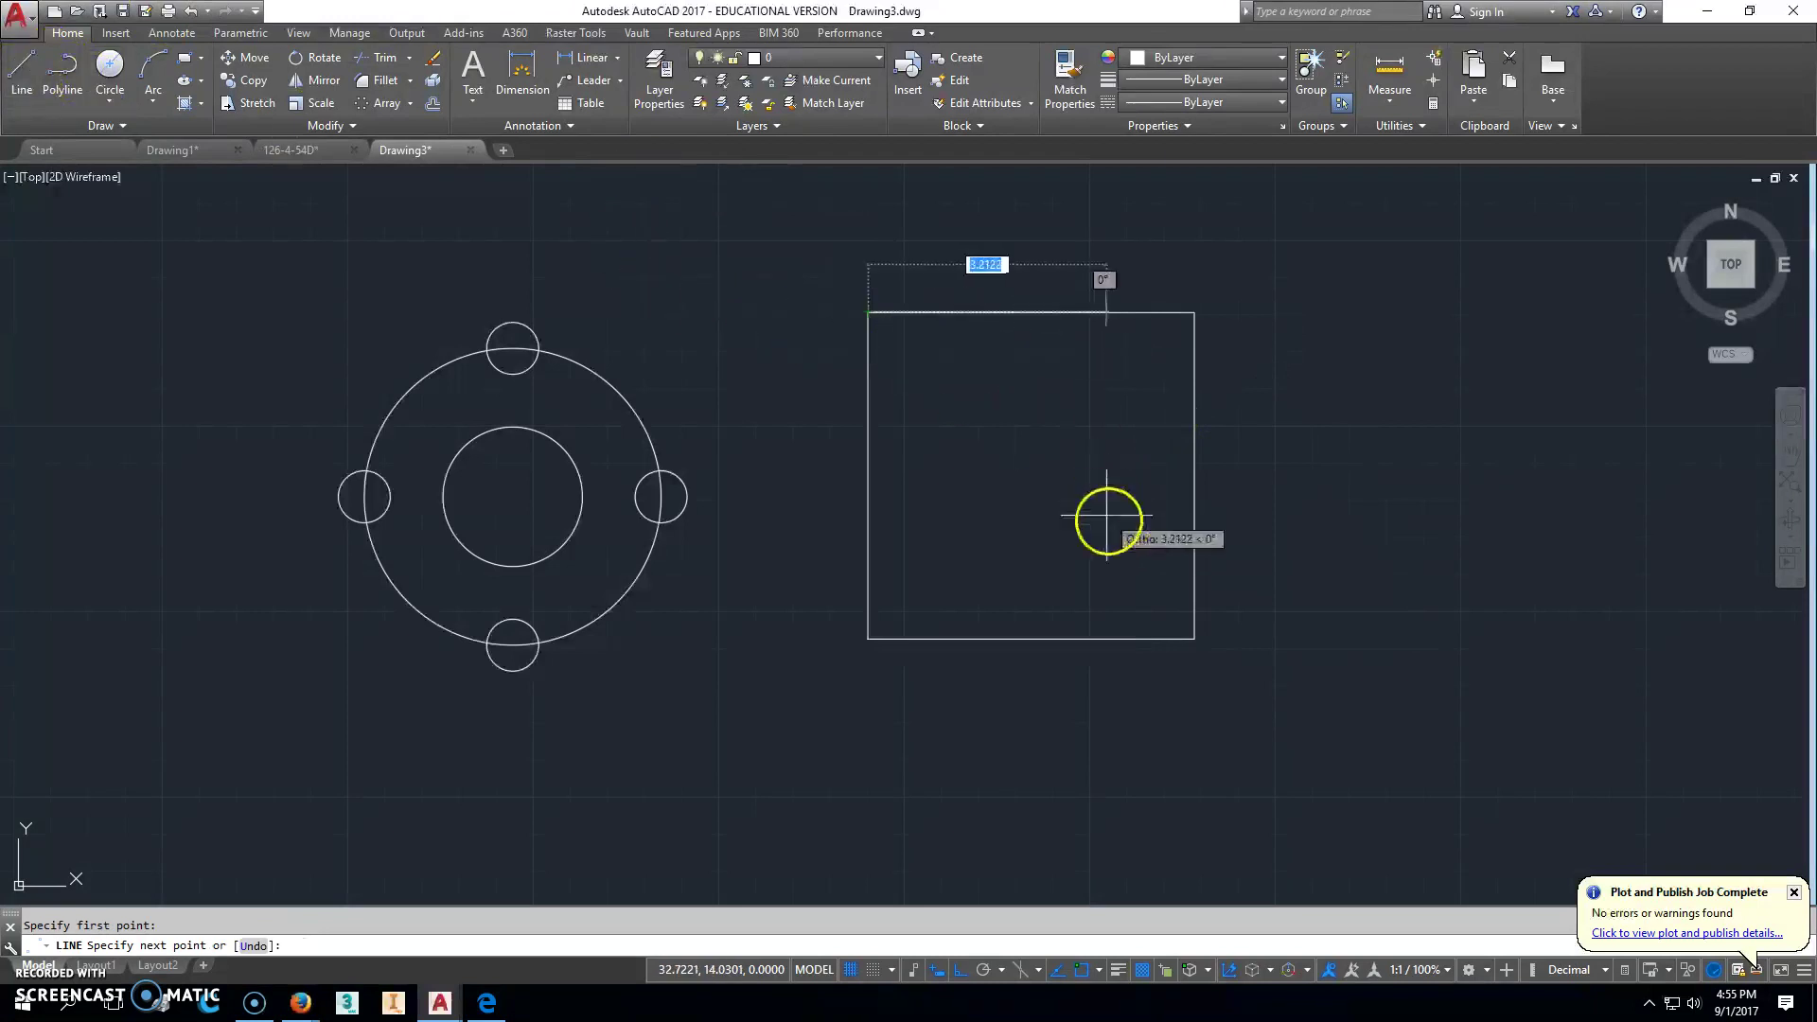
{"action": "left_click", "coordinate": [1195, 639]}
{"action": "key", "text": "Escape"}
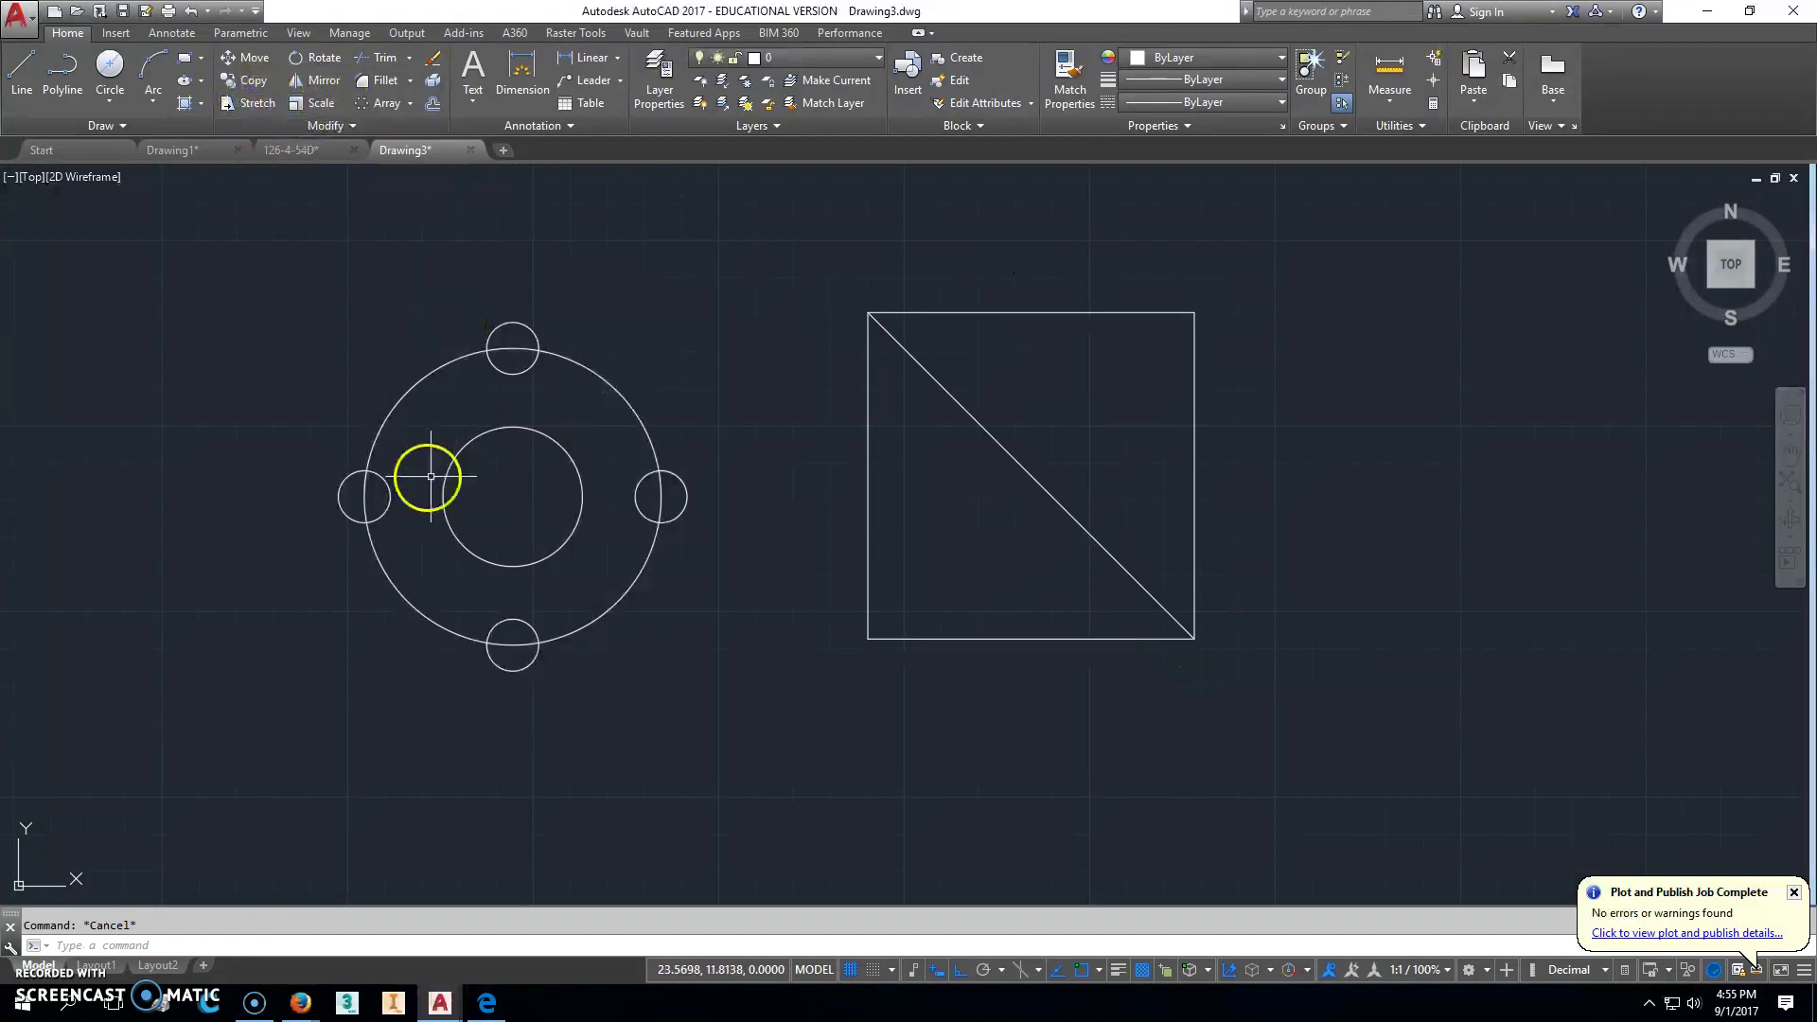
Step: Rotate the square and its diagonal 45° about the diagonal's midpoint
{"action": "left_click", "coordinate": [314, 60]}
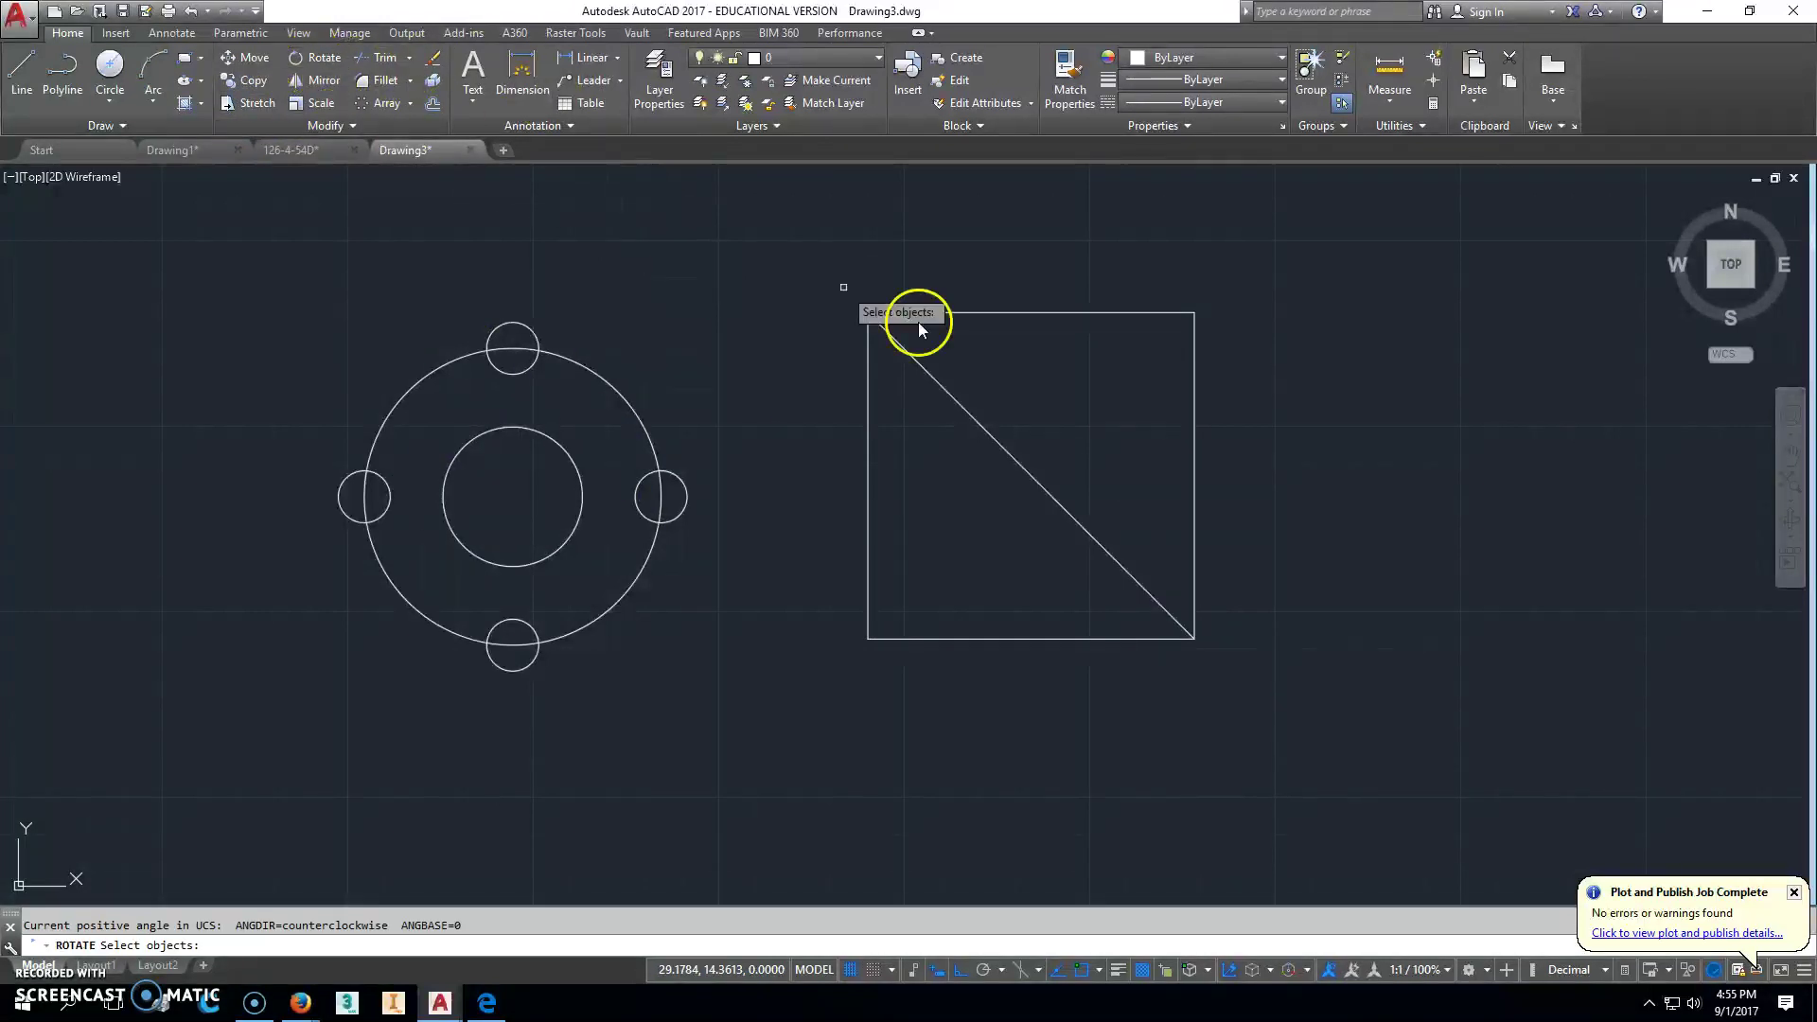
{"action": "left_click", "coordinate": [798, 266]}
{"action": "left_click", "coordinate": [1289, 649]}
{"action": "key", "text": "Return"}
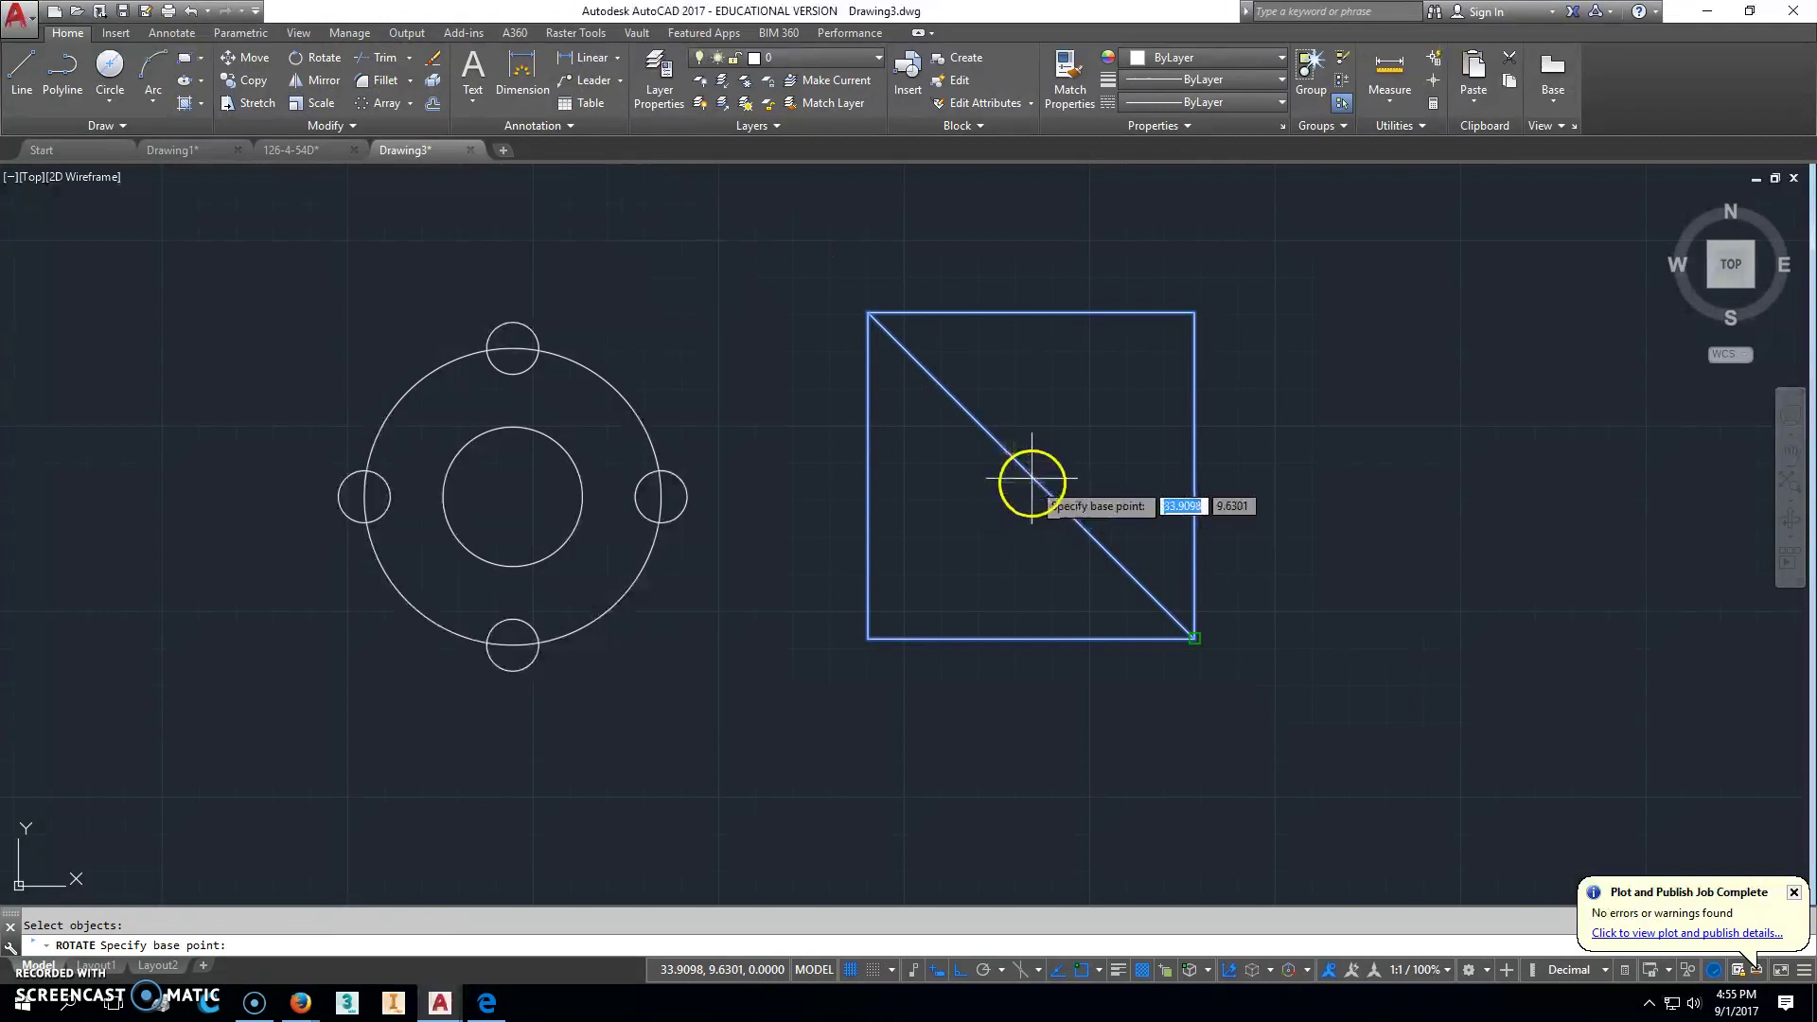
{"action": "right_click", "coordinate": [1035, 474], "text": "shift"}
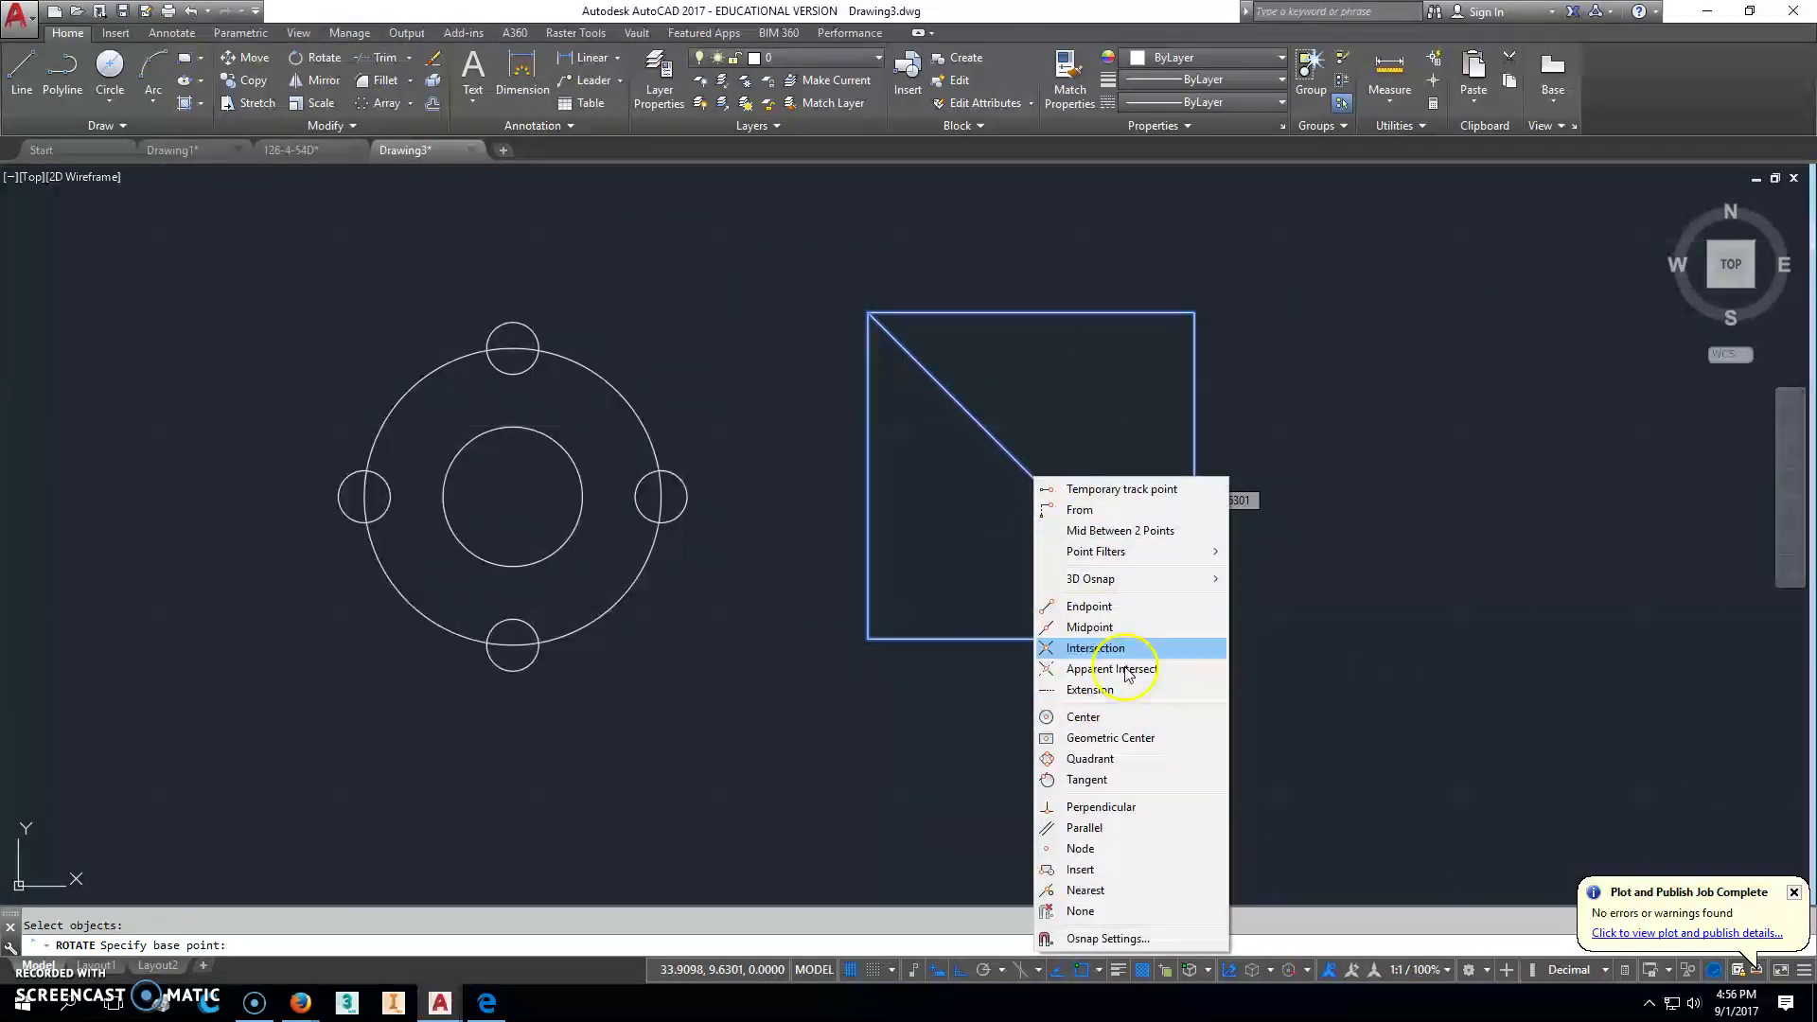
{"action": "left_click", "coordinate": [1098, 617]}
{"action": "left_click", "coordinate": [1023, 468]}
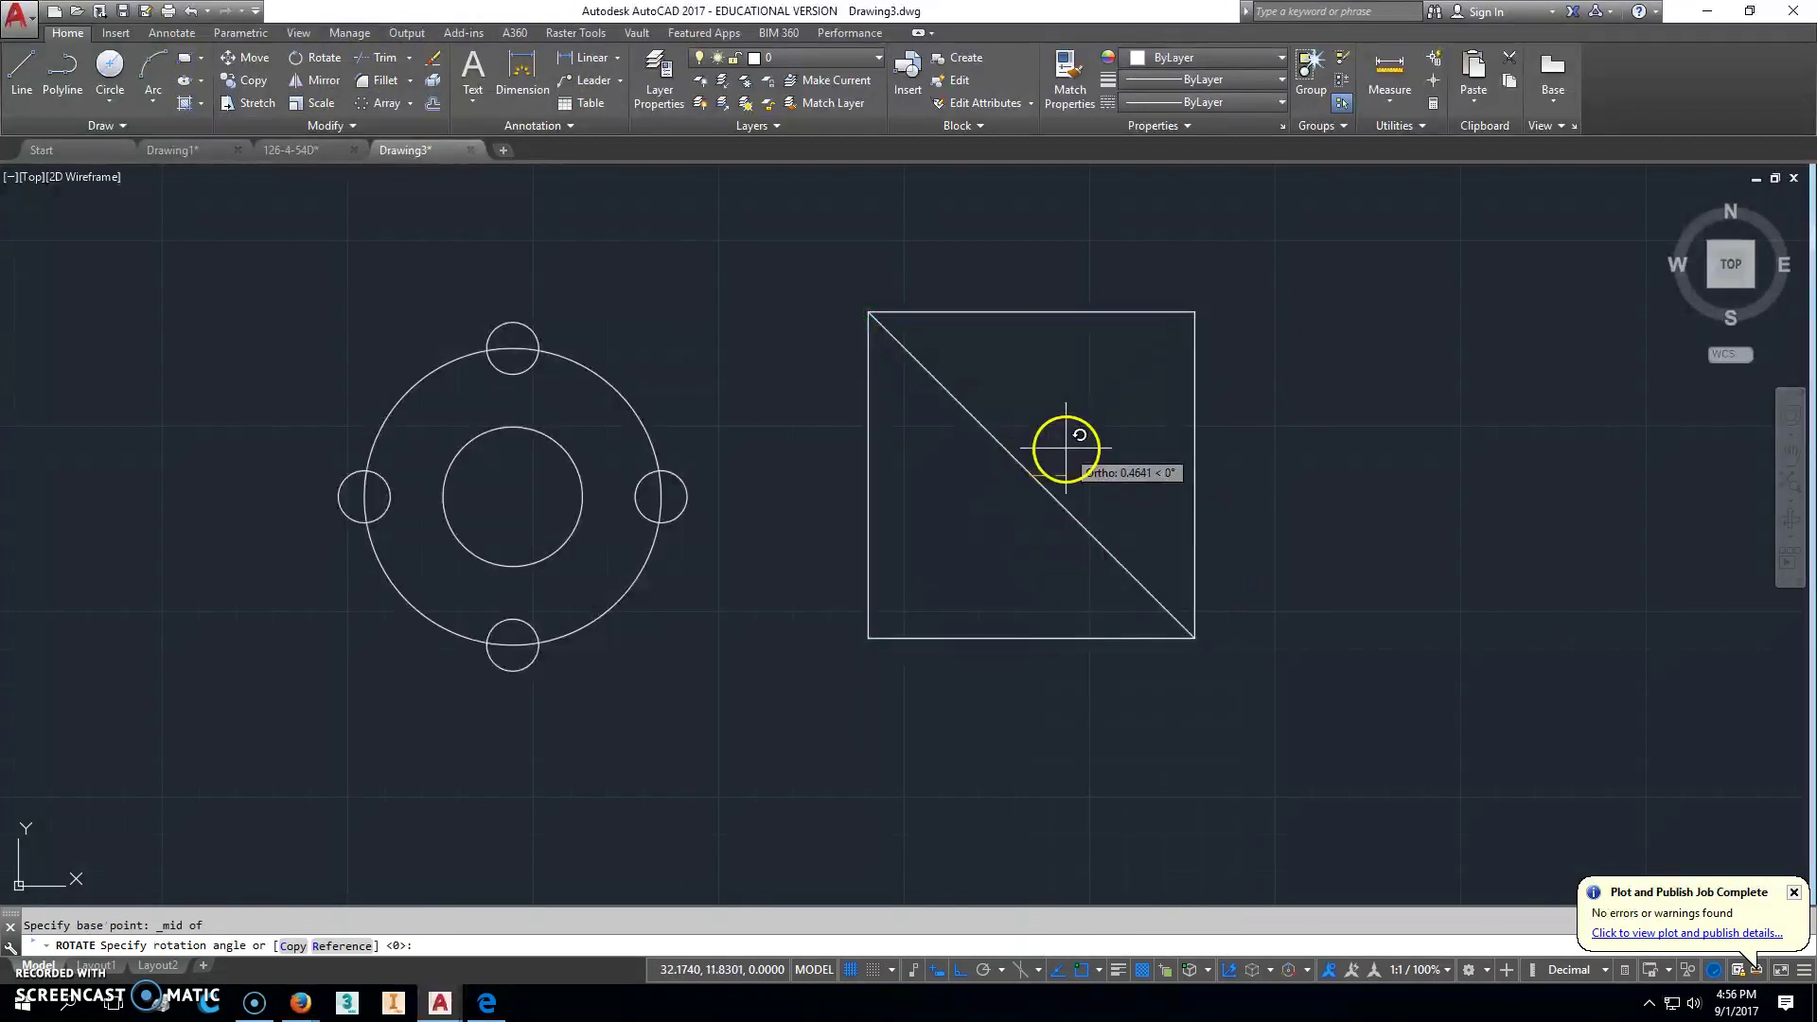
{"action": "key", "text": "Return"}
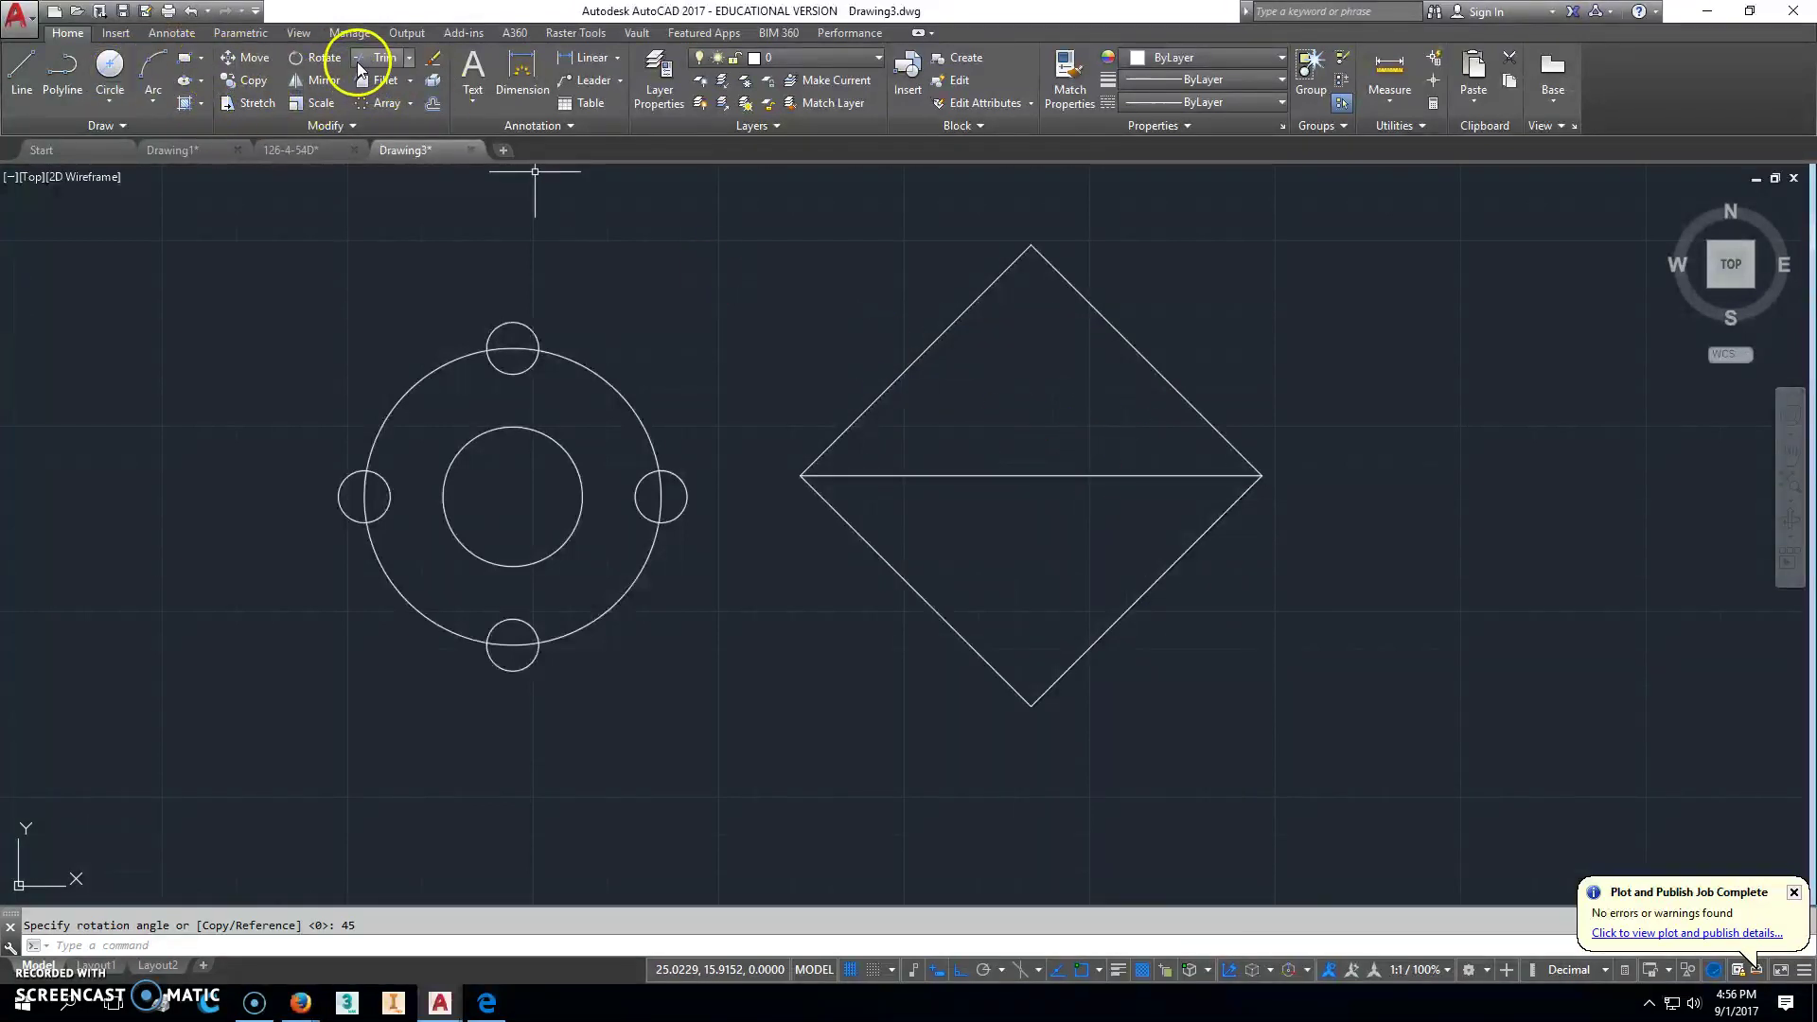
Step: Move the diamond from its horizontal line's midpoint onto the circles' centre
{"action": "left_click", "coordinate": [246, 58]}
{"action": "left_click", "coordinate": [1119, 259]}
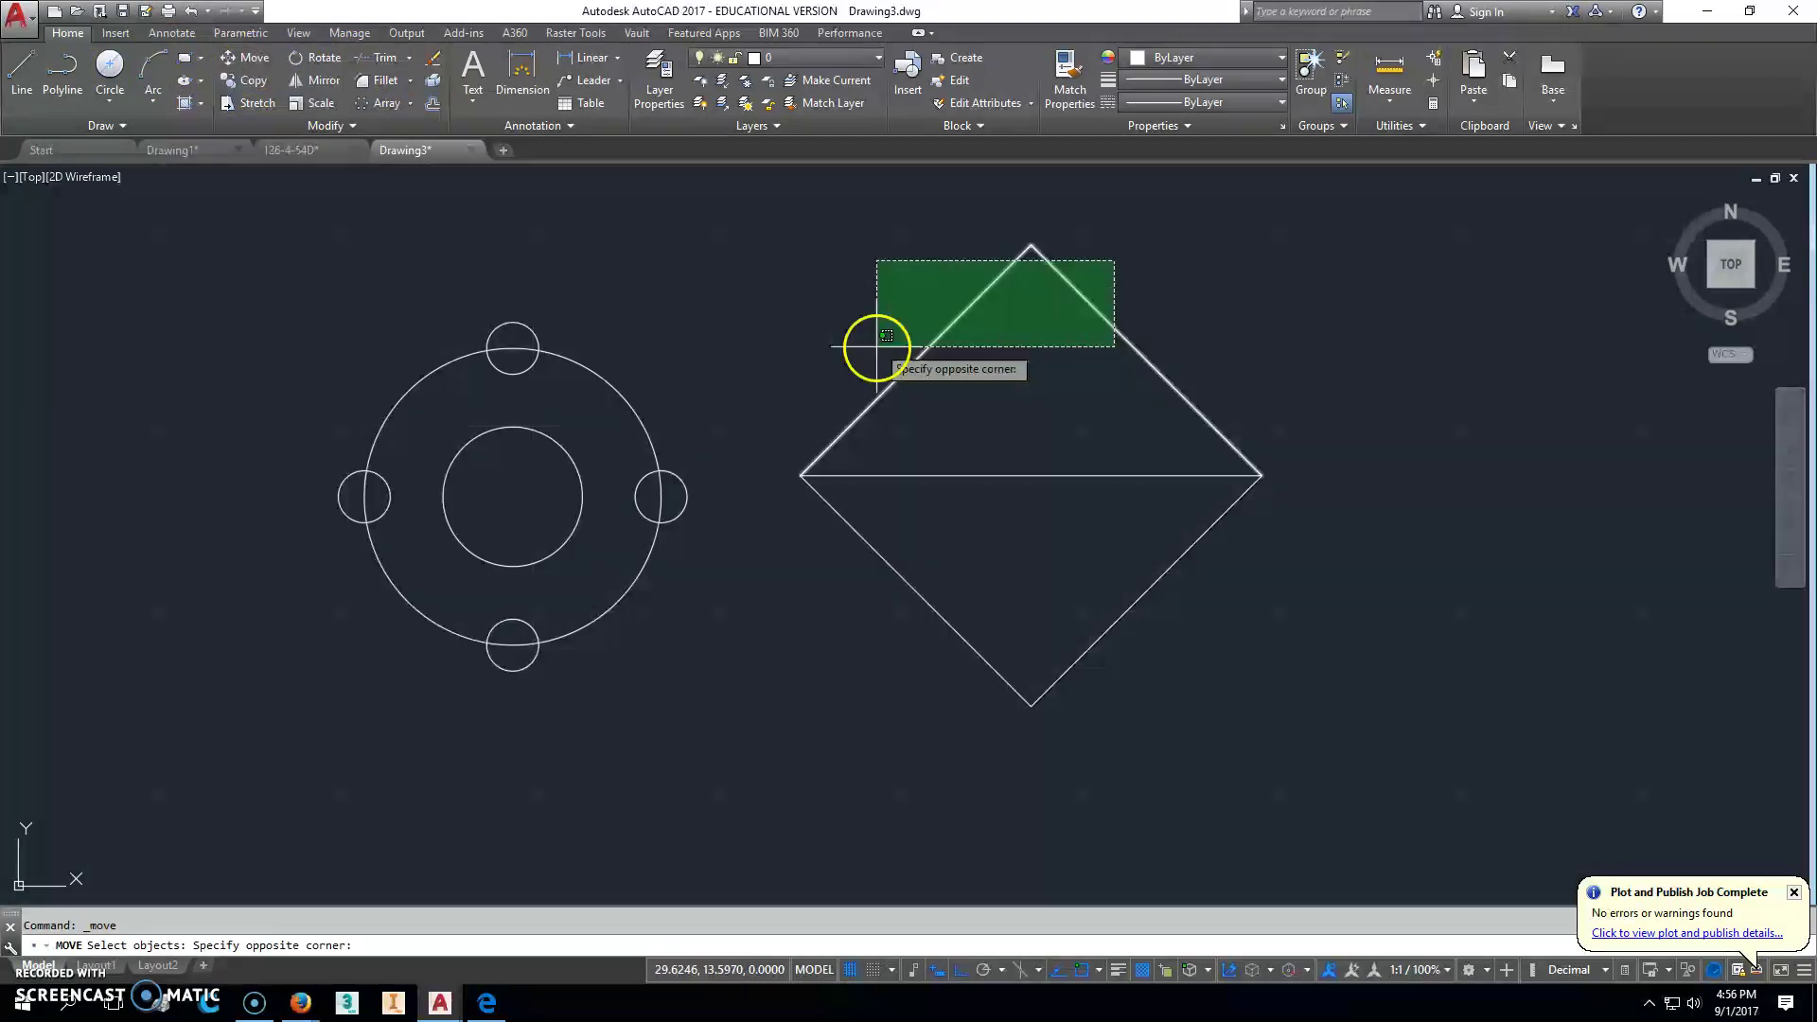
{"action": "left_click", "coordinate": [876, 349]}
{"action": "left_click", "coordinate": [1131, 733]}
{"action": "left_click", "coordinate": [959, 628]}
{"action": "key", "text": "Return"}
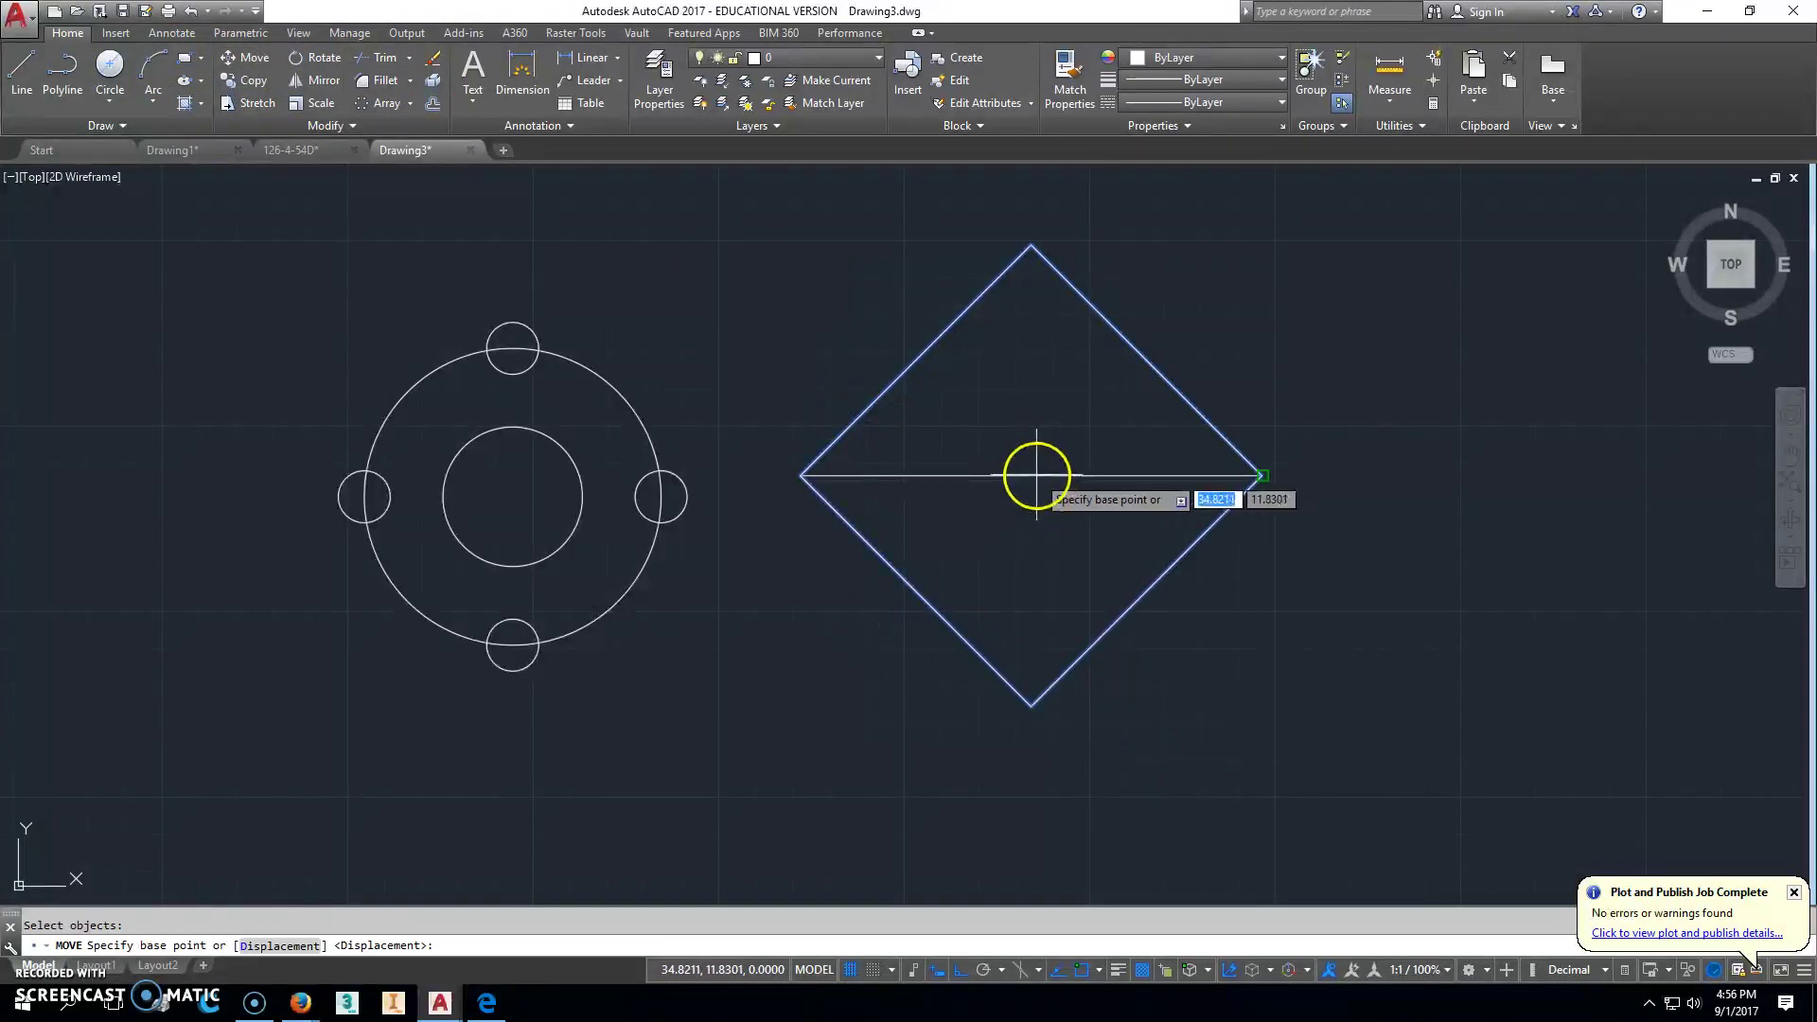
{"action": "right_click", "coordinate": [1028, 485], "text": "shift"}
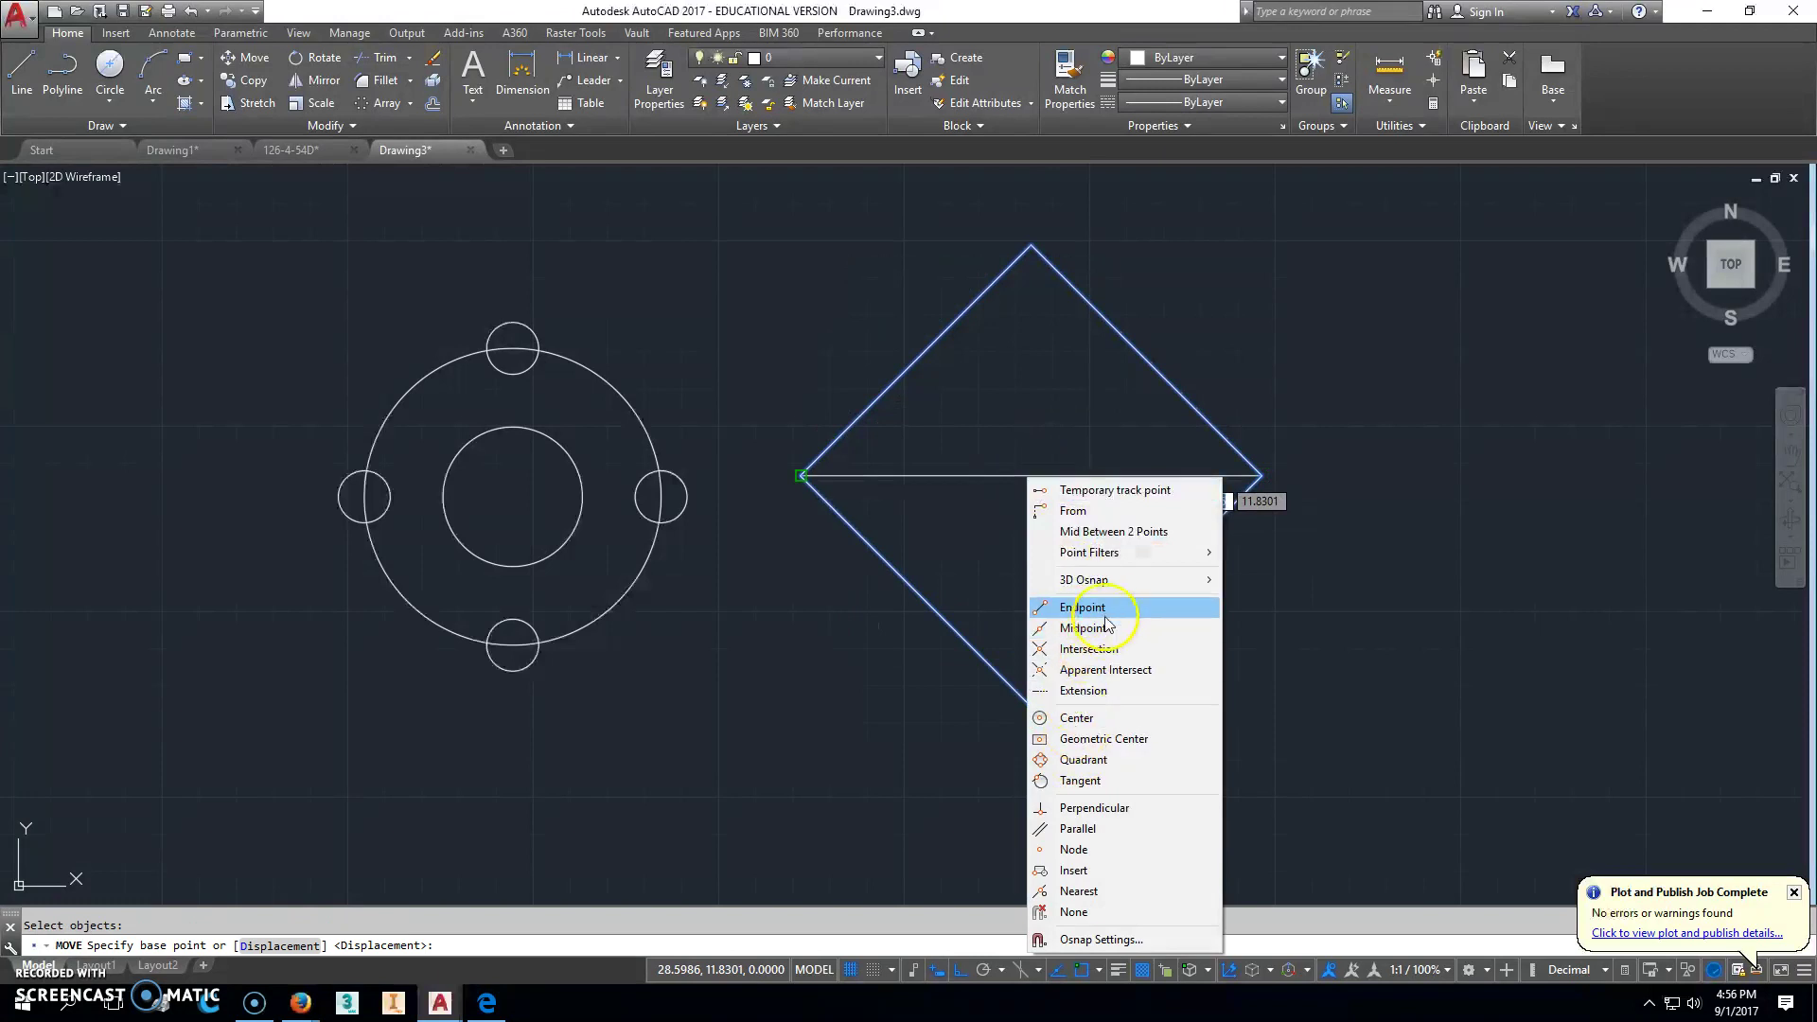
{"action": "left_click", "coordinate": [1084, 627]}
{"action": "left_click", "coordinate": [1036, 474]}
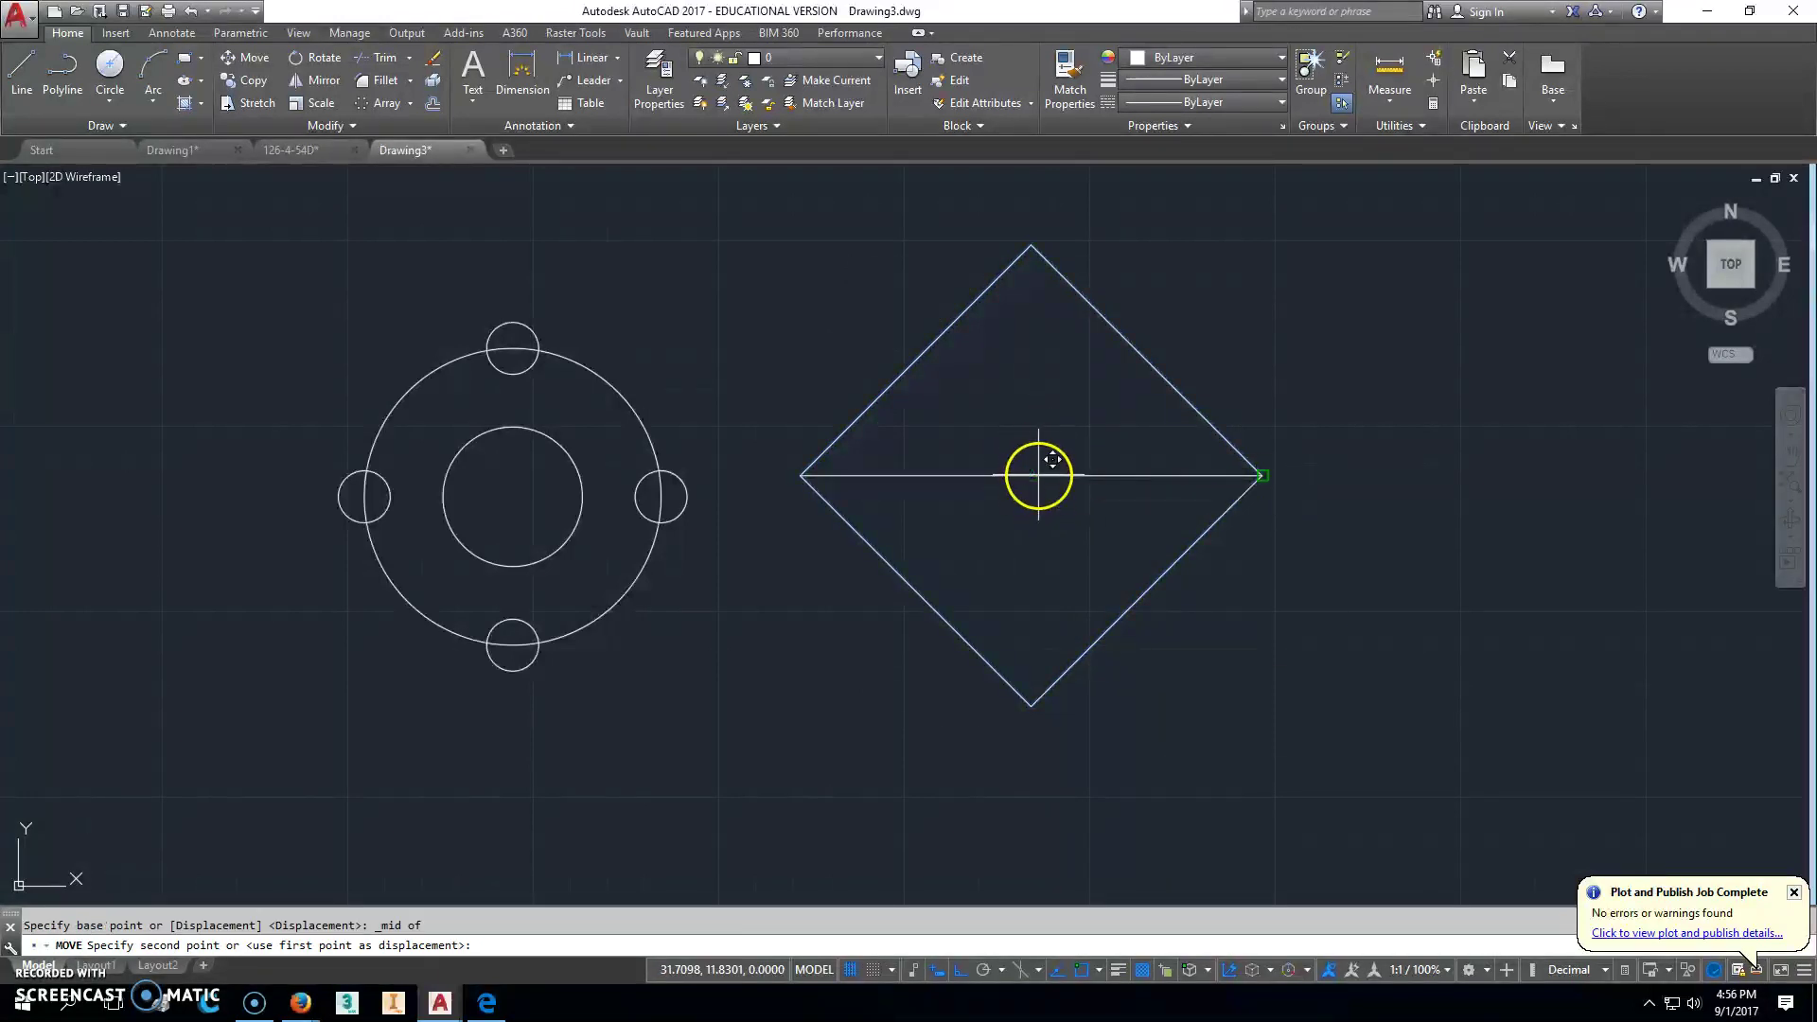
{"action": "left_click", "coordinate": [580, 476]}
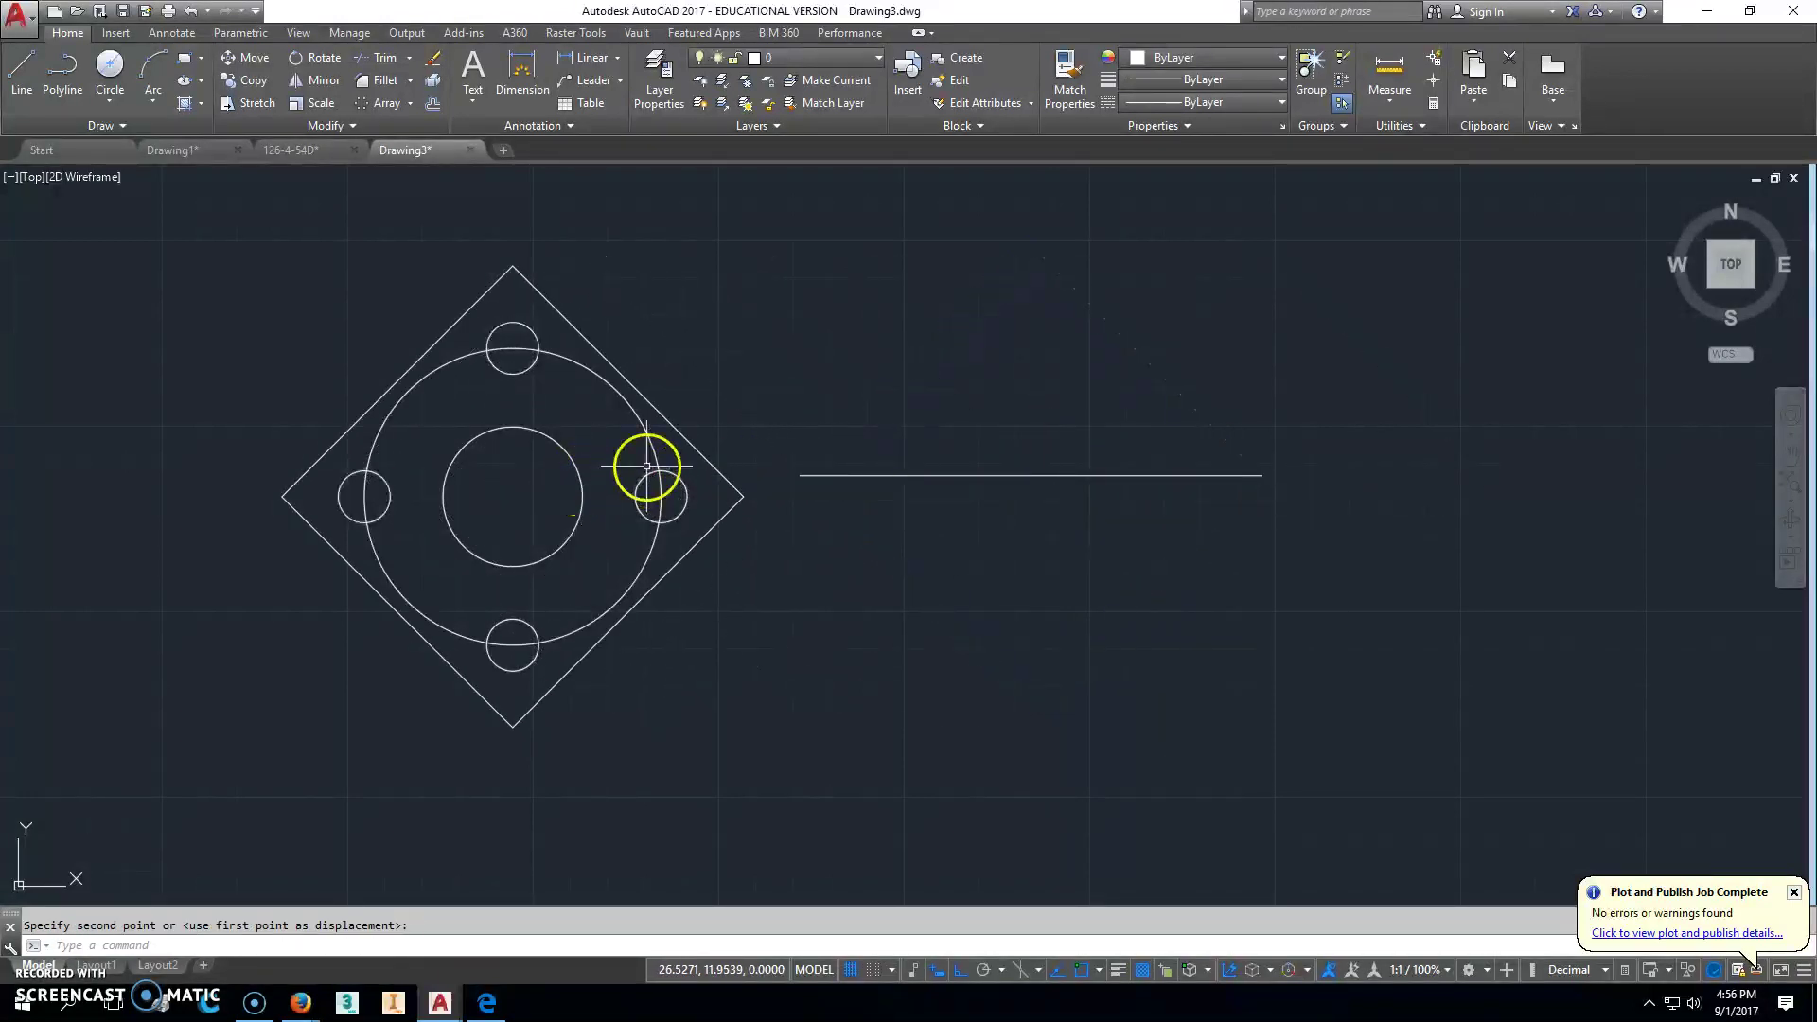
{"action": "key", "text": "Escape"}
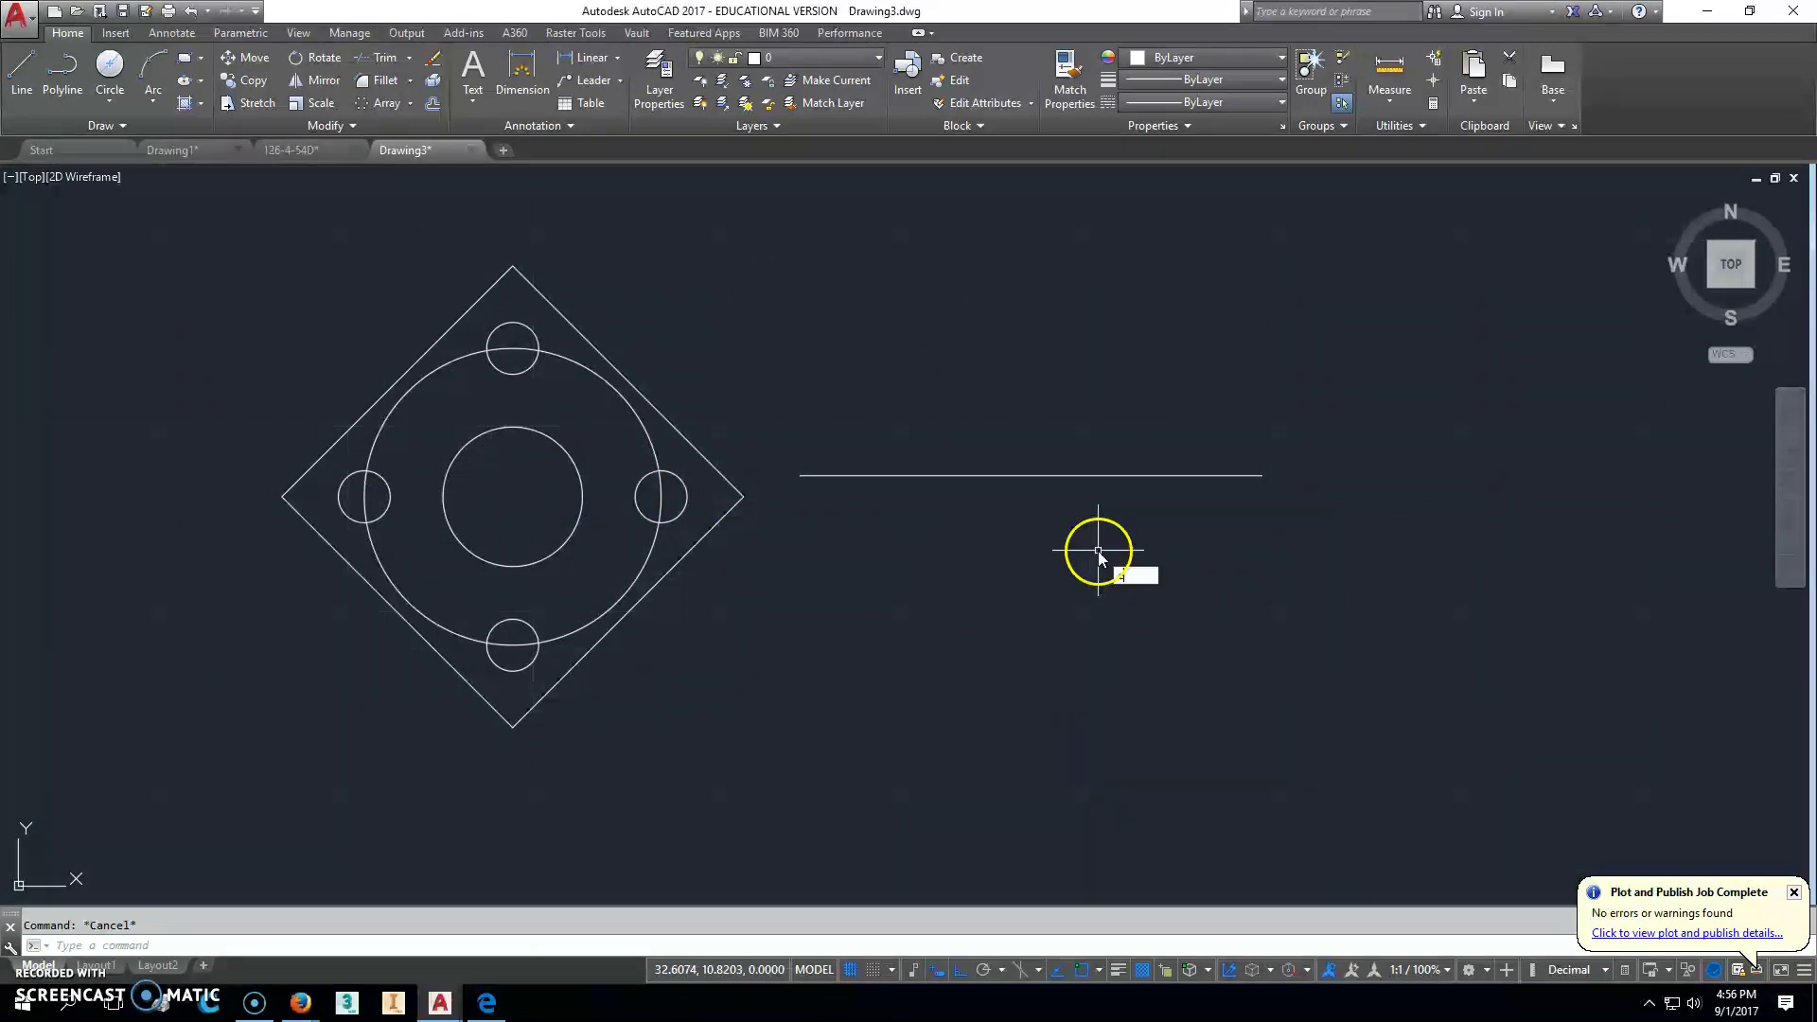
Step: Erase the leftover horizontal line and centre the flange in the view
{"action": "key", "text": "space"}
{"action": "left_click", "coordinate": [1110, 543]}
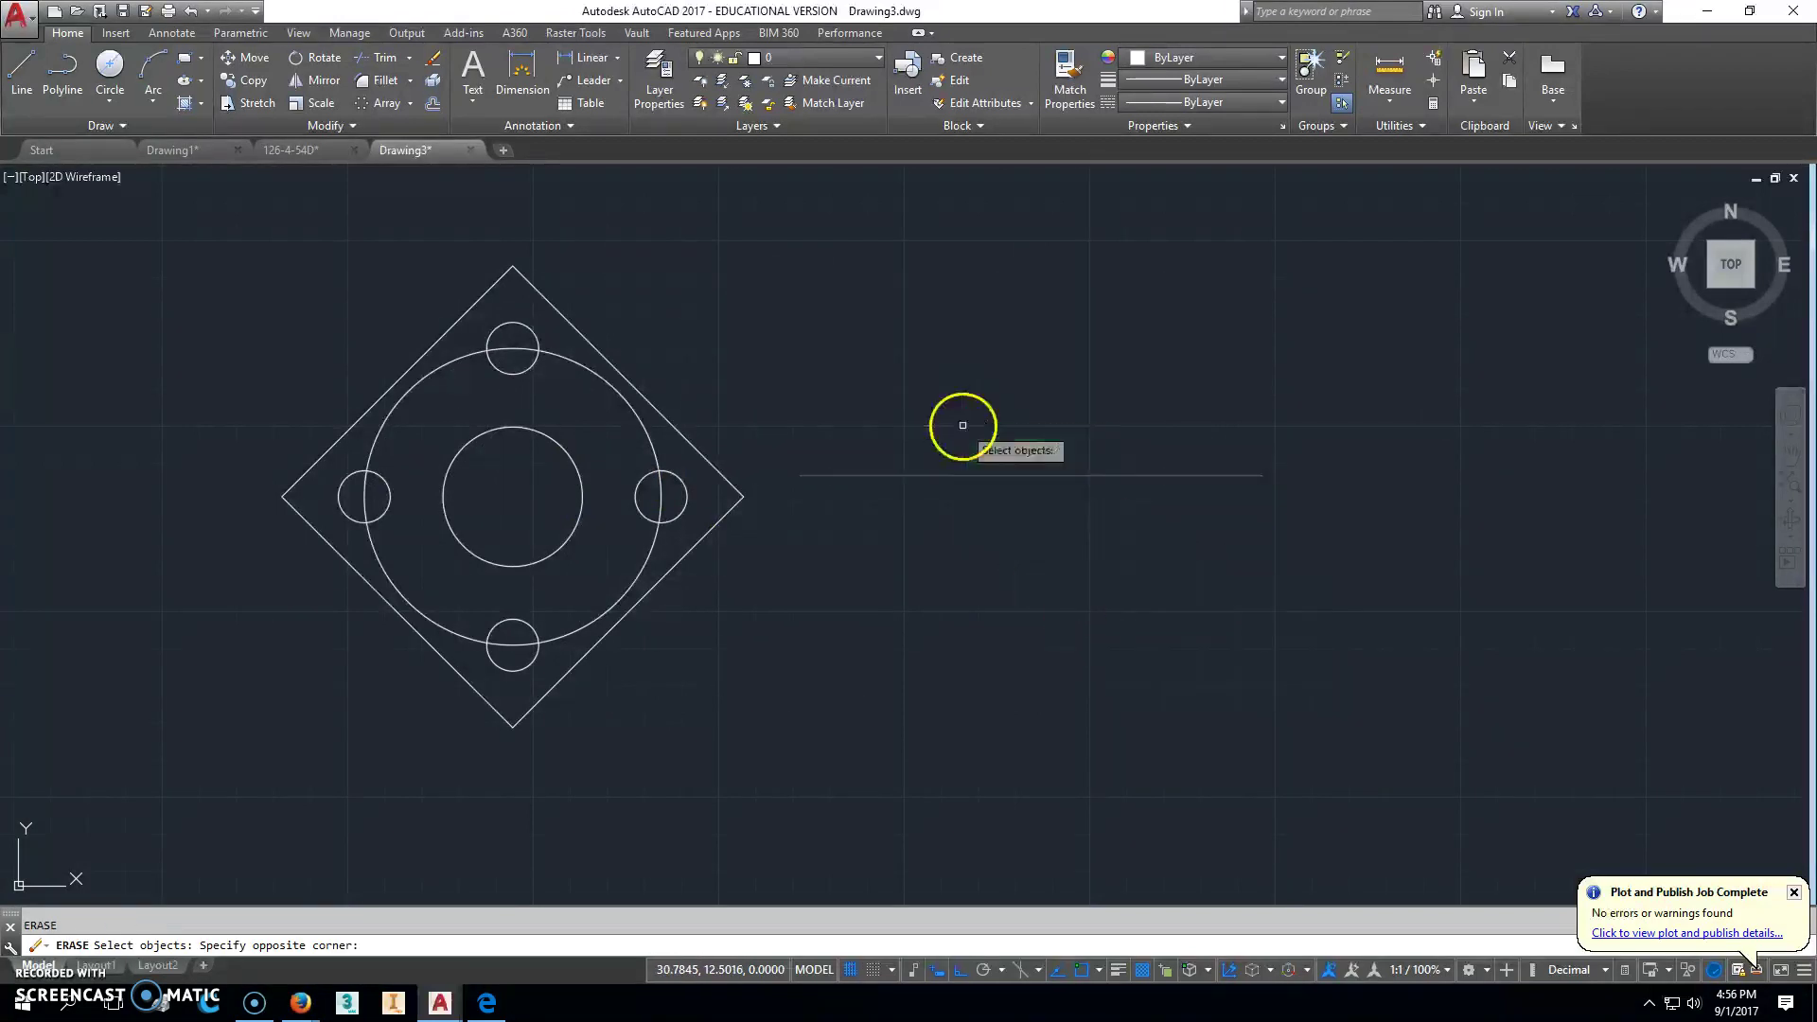
{"action": "left_click", "coordinate": [1029, 440]}
{"action": "middle_click_drag", "start_coordinate": [763, 337], "coordinate": [991, 365]}
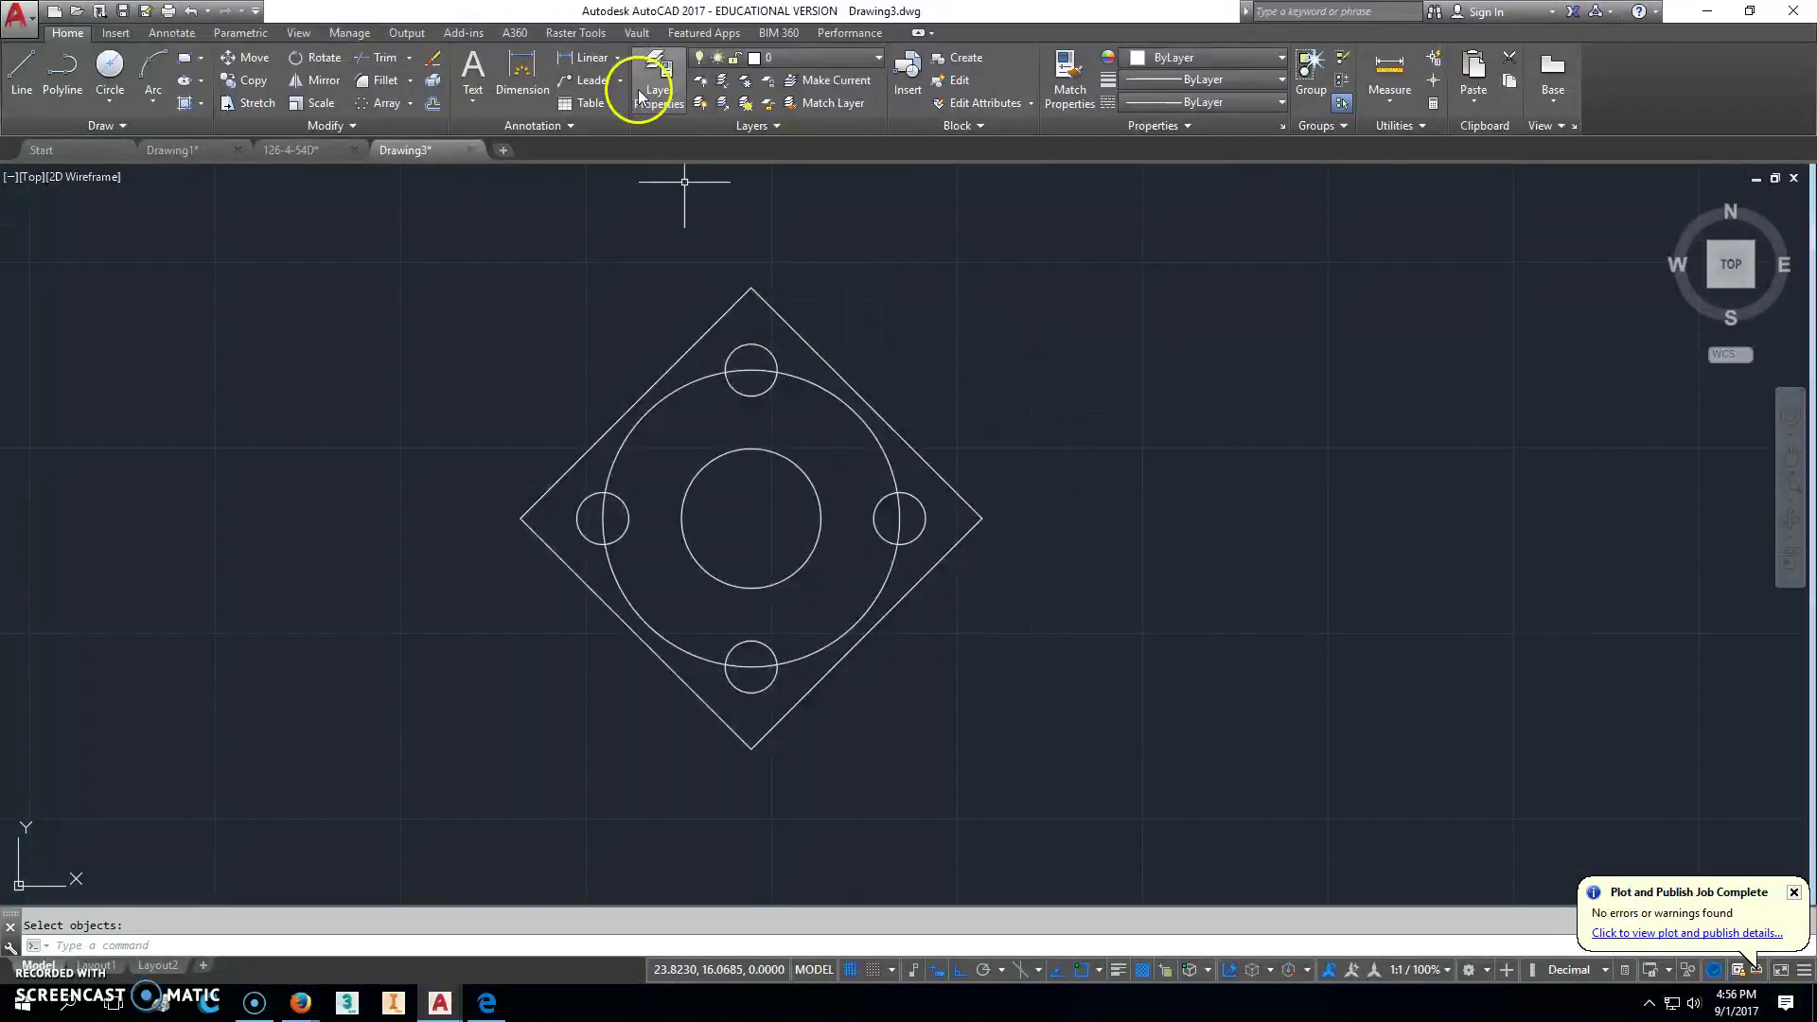
Step: Fillet the diamond's left and right corners with radius 0.8
{"action": "left_click", "coordinate": [383, 85]}
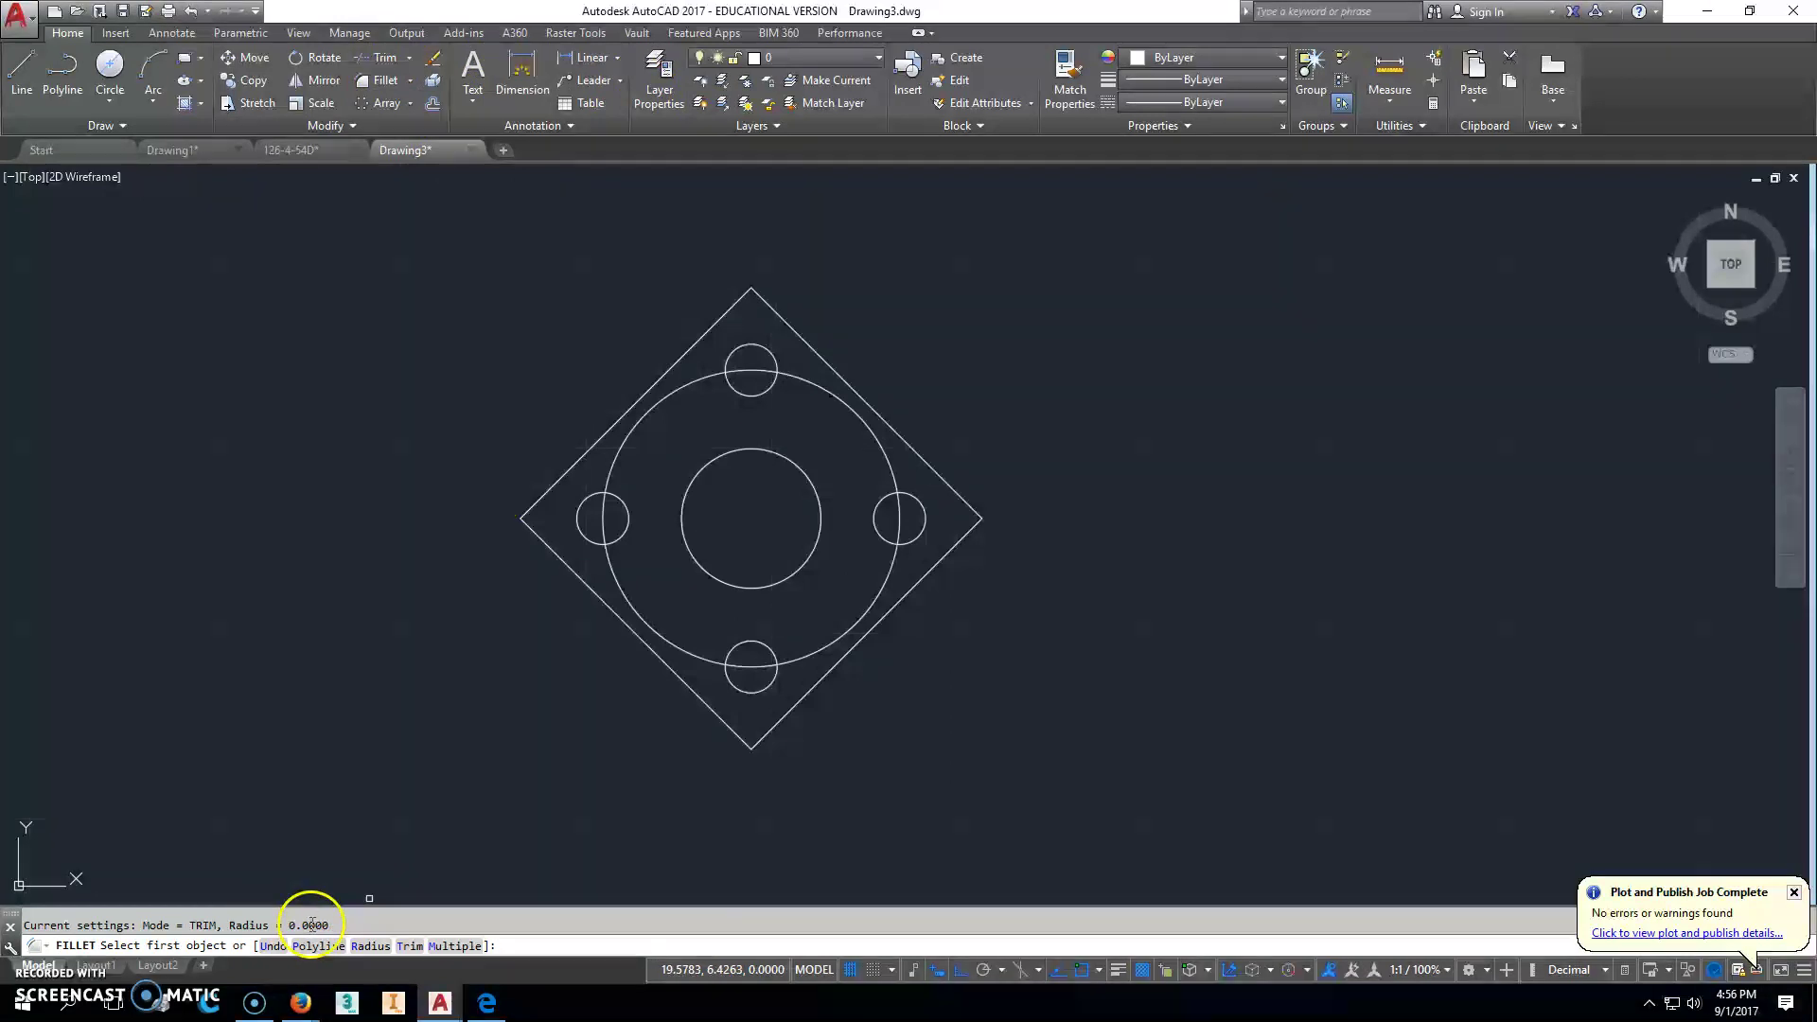
{"action": "left_click", "coordinate": [372, 946]}
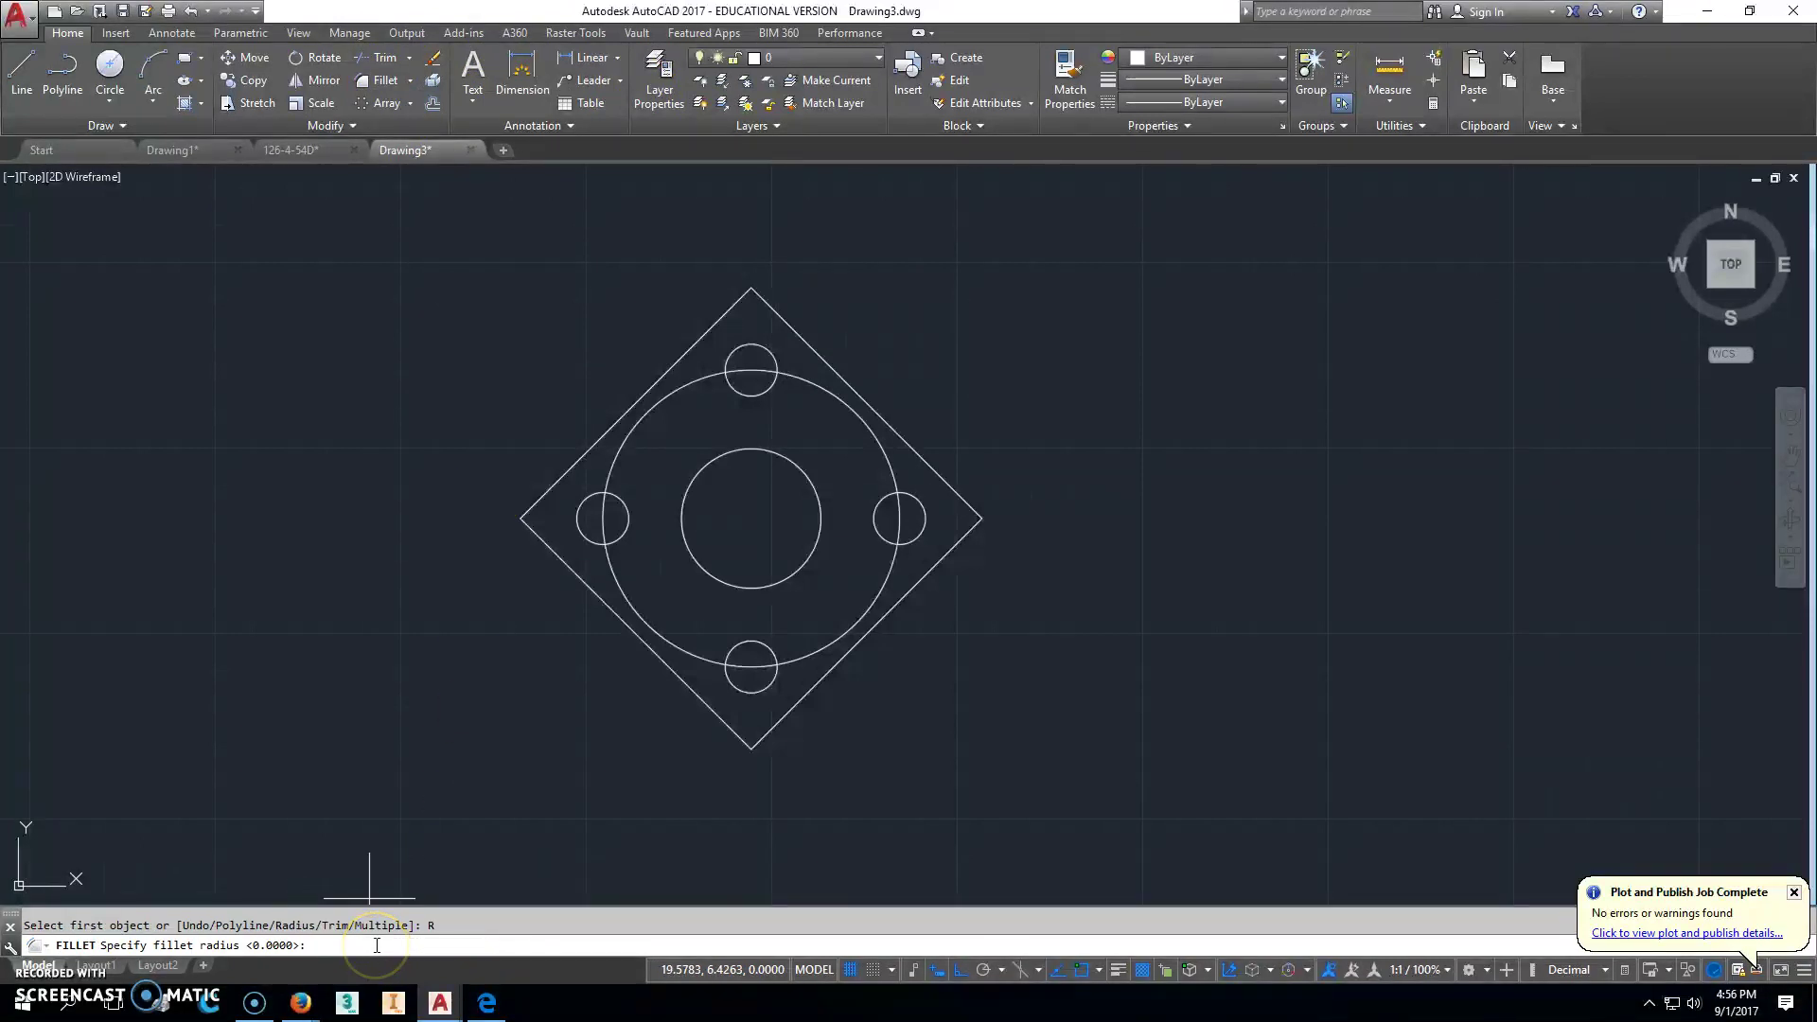
{"action": "type", "text": ".8"}
{"action": "key", "text": "Return"}
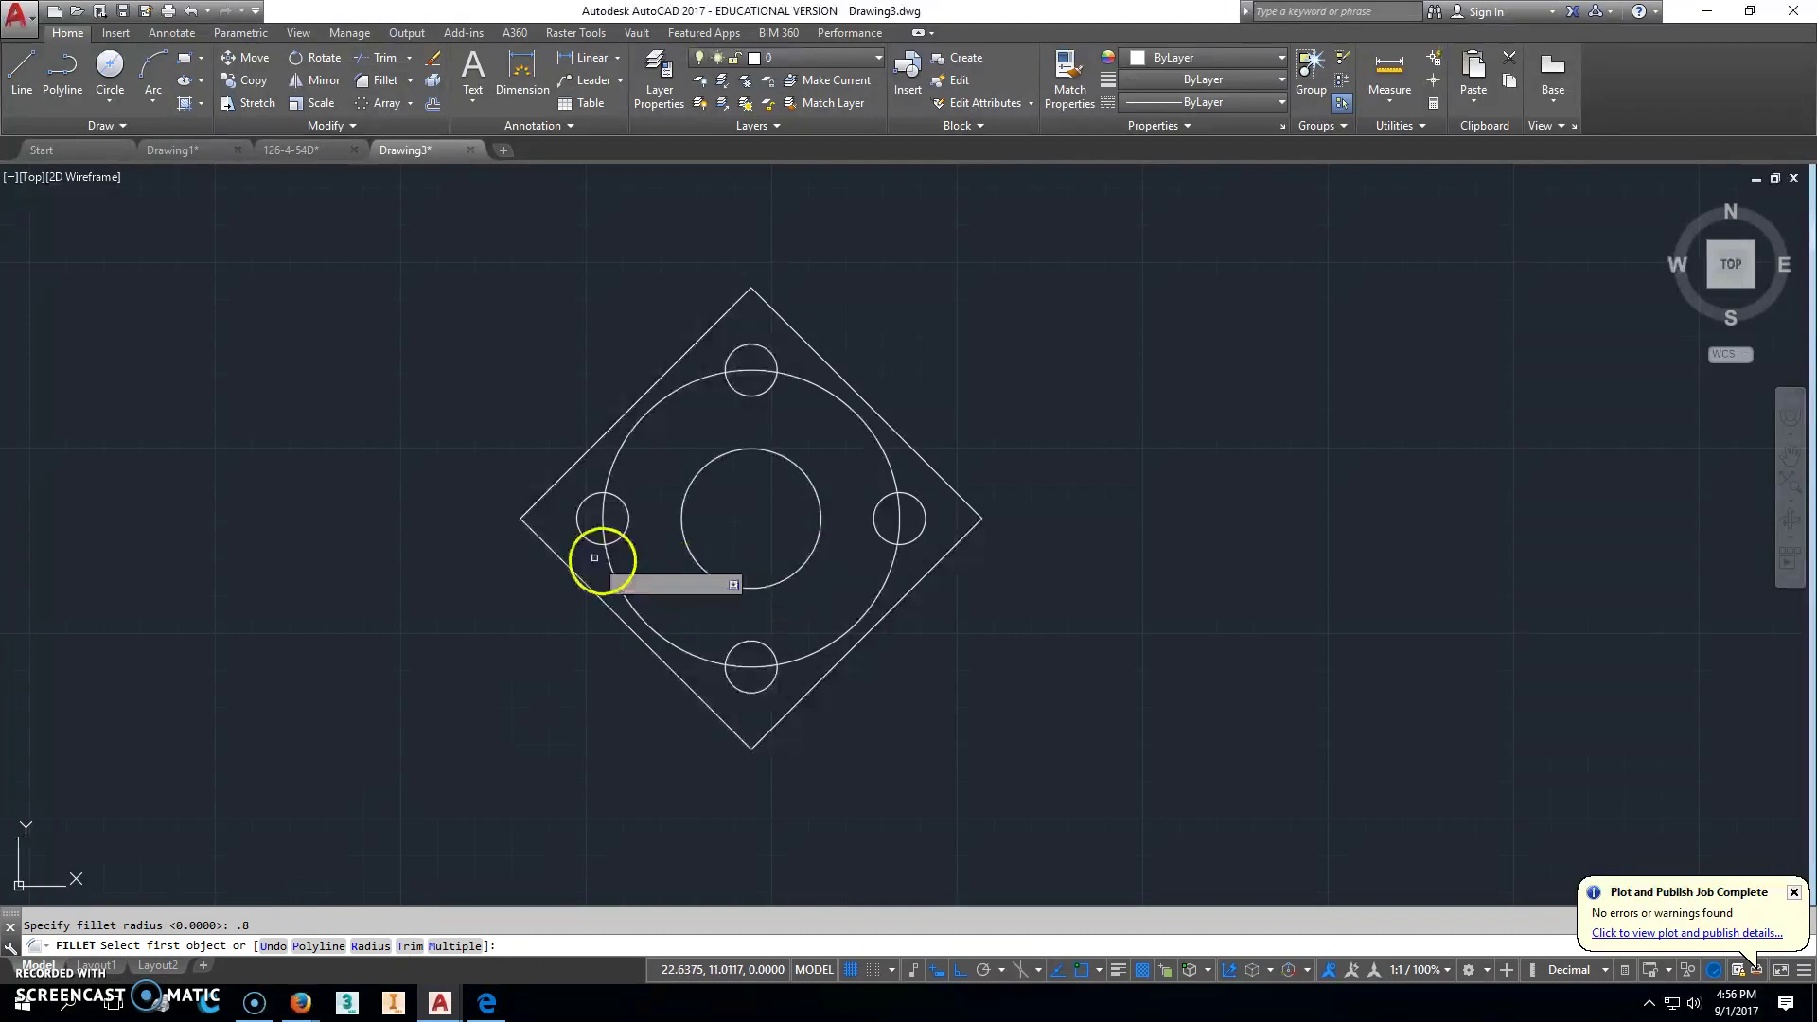
{"action": "left_click", "coordinate": [554, 549]}
{"action": "left_click", "coordinate": [559, 498]}
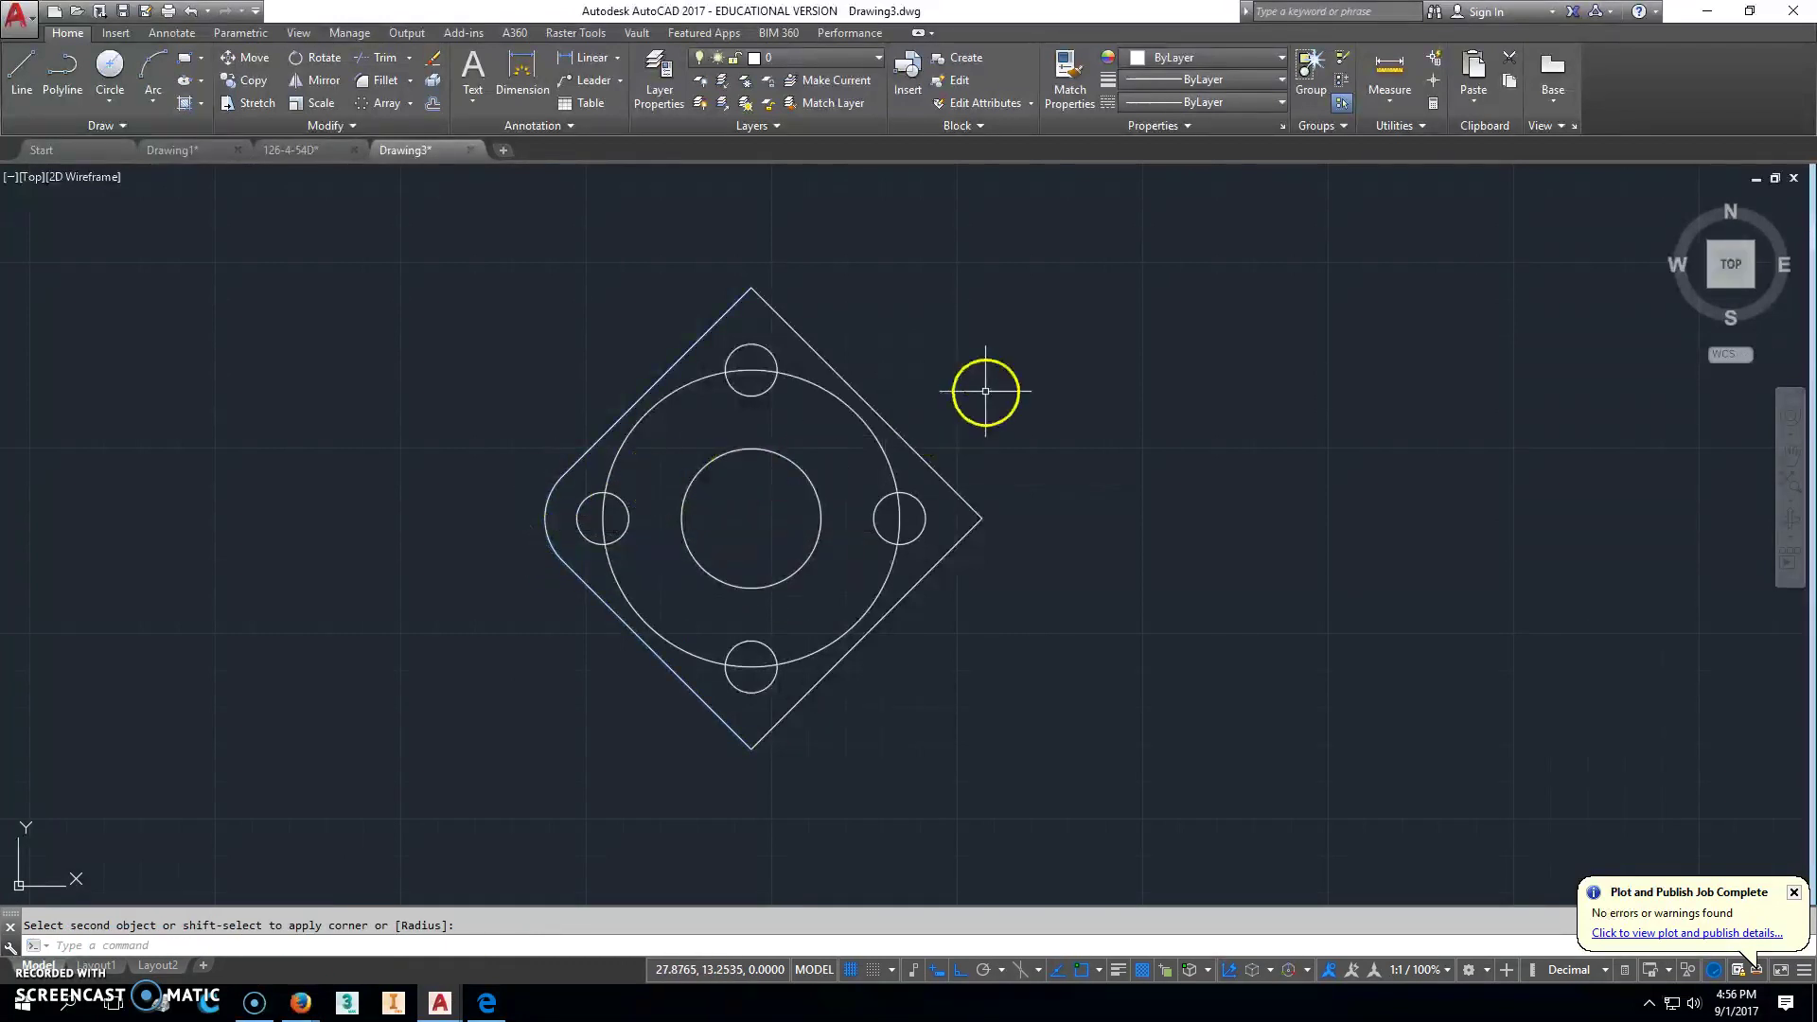
{"action": "right_click", "coordinate": [985, 390]}
{"action": "left_click", "coordinate": [1051, 404]}
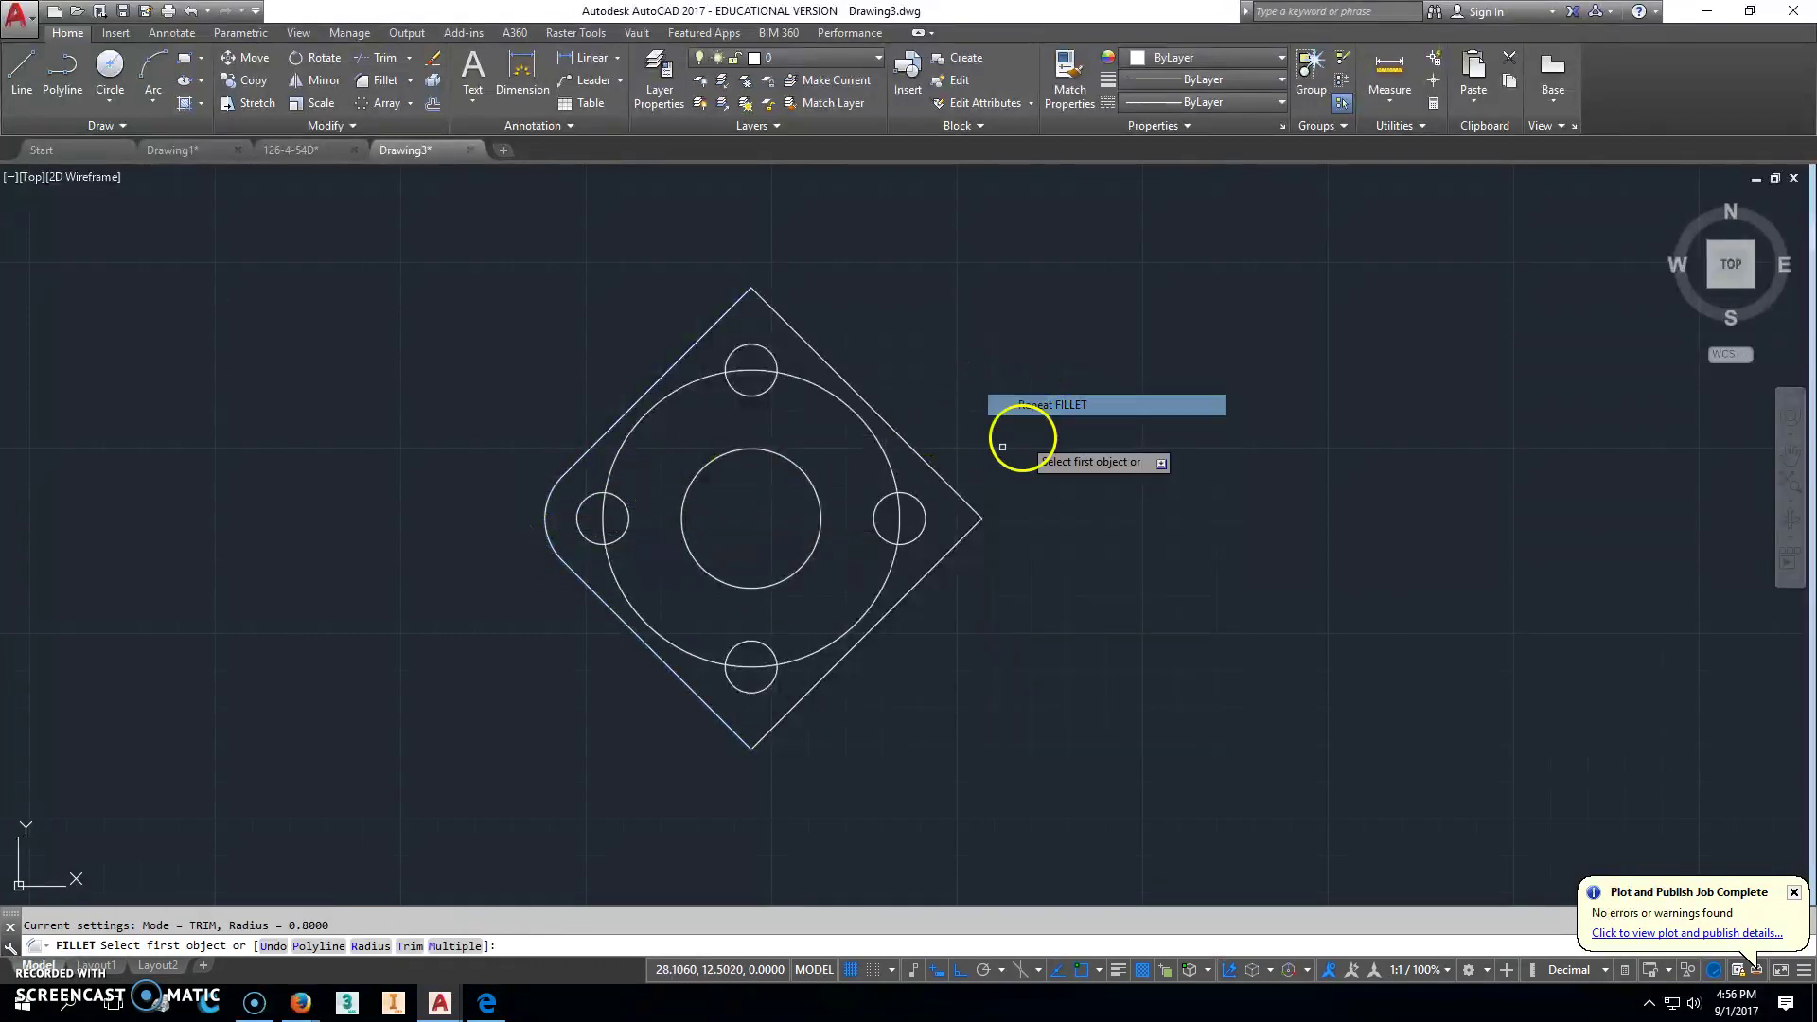
{"action": "left_click", "coordinate": [942, 481]}
{"action": "left_click", "coordinate": [954, 539]}
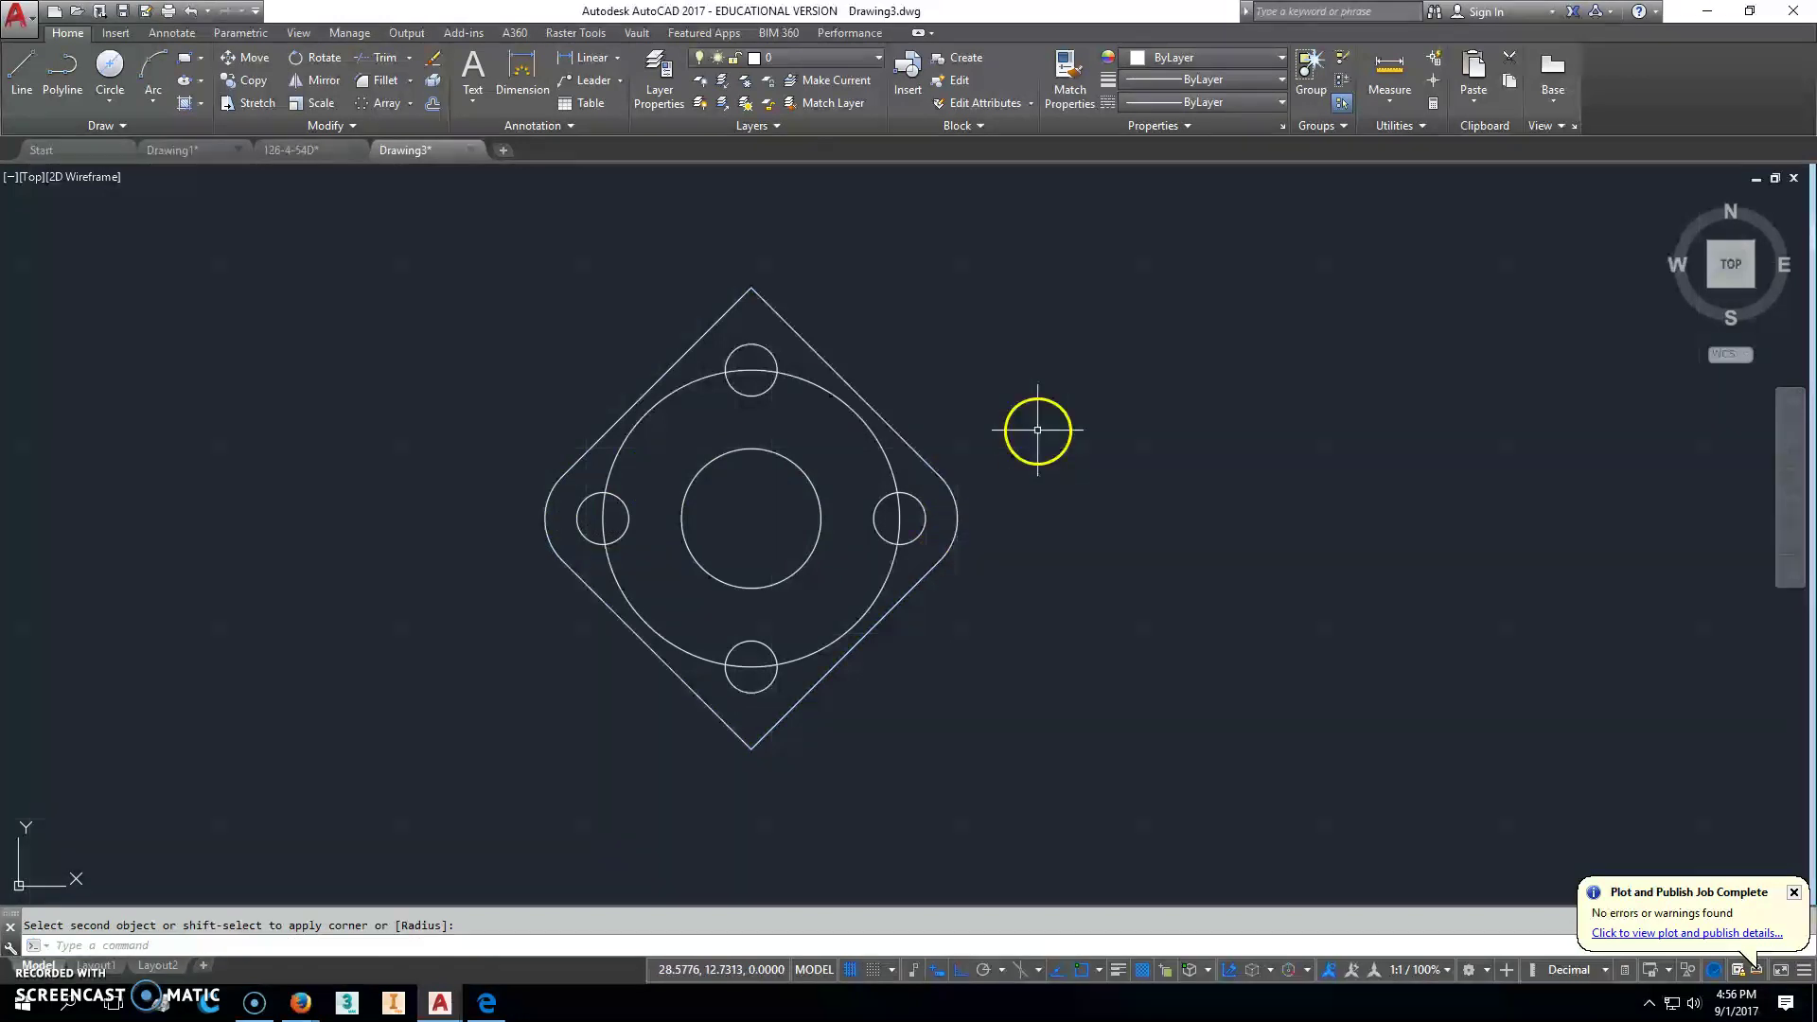
Step: Draw a horizontal line and centre its midpoint on the top bolt hole
{"action": "key", "text": "Escape"}
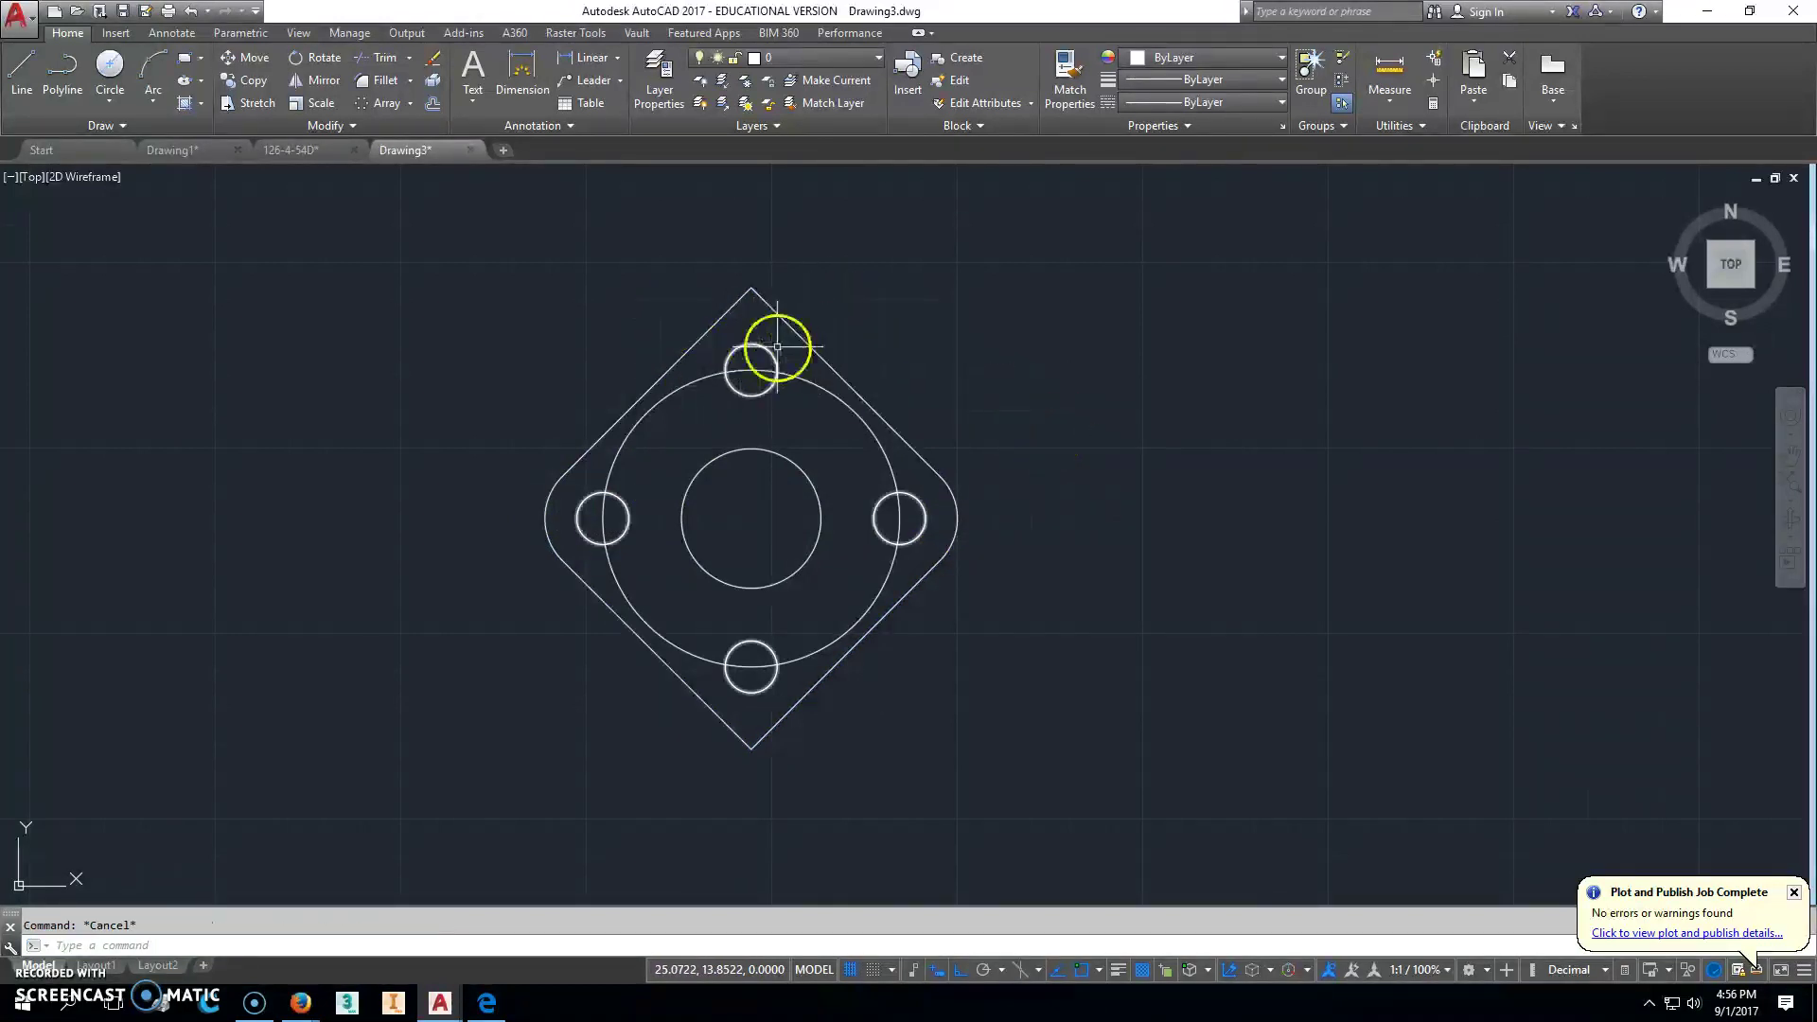
{"action": "type", "text": "l"}
{"action": "key", "text": "Return"}
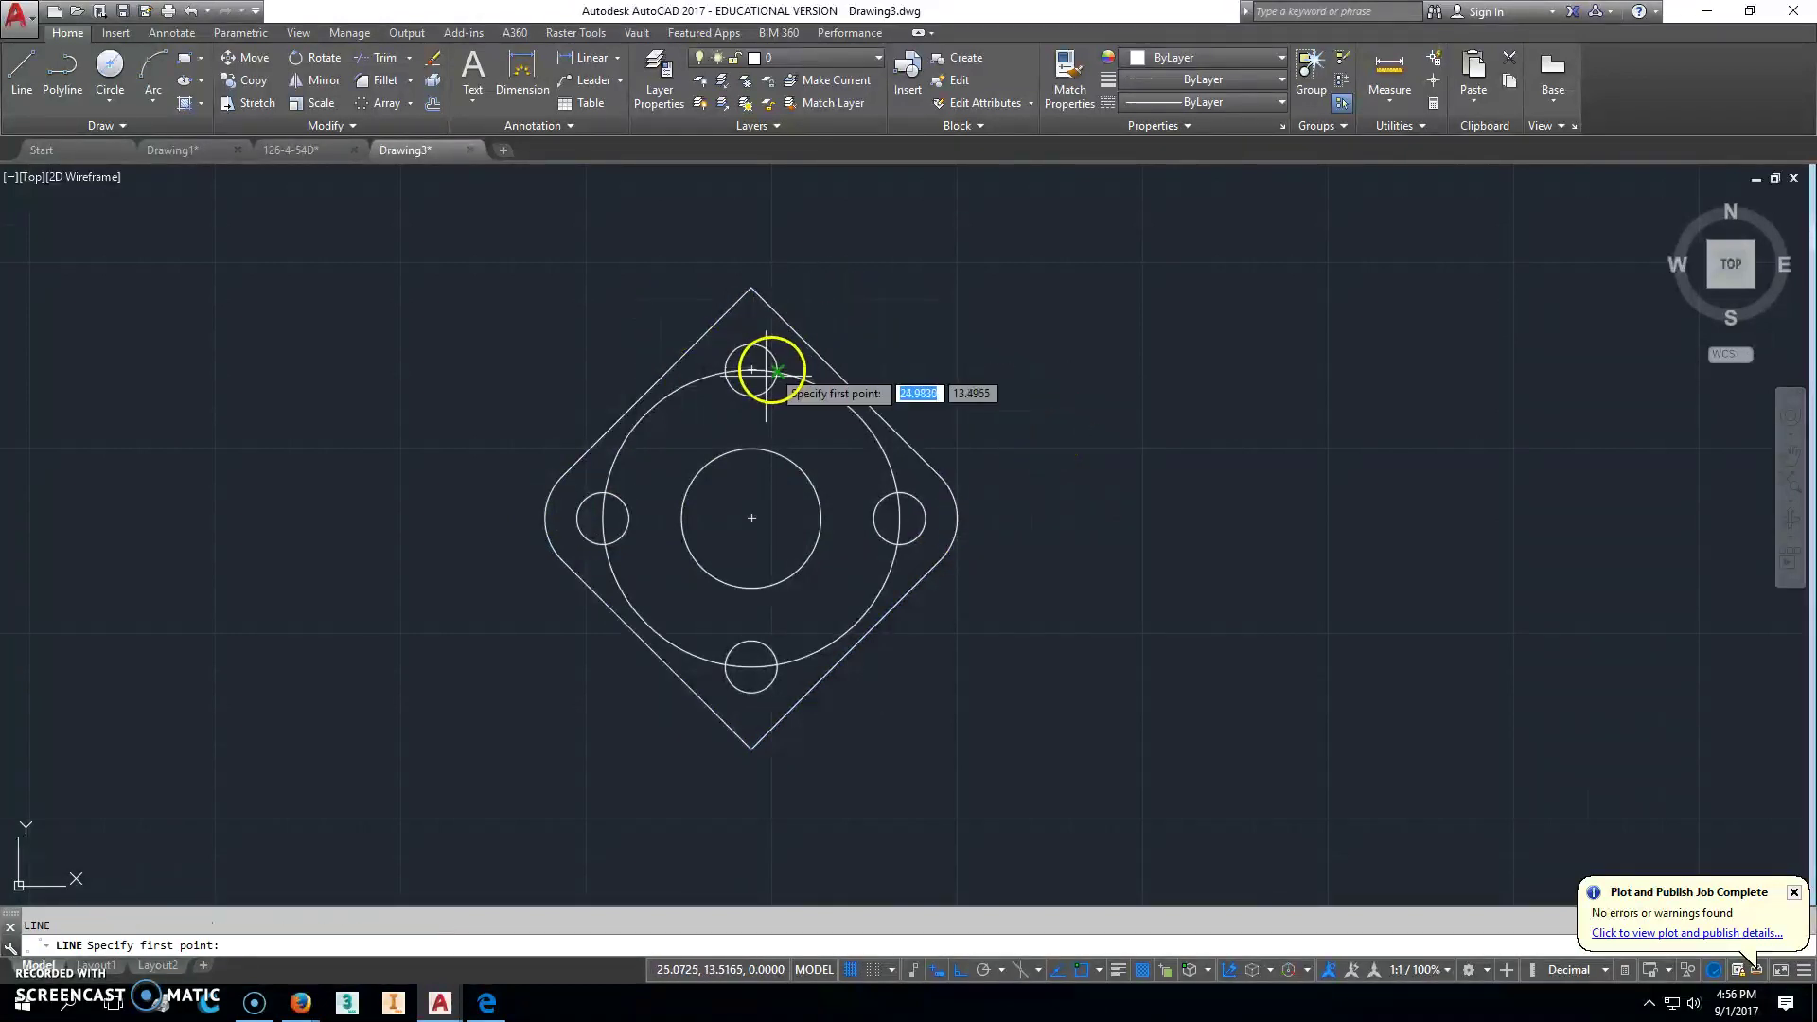
{"action": "left_click", "coordinate": [752, 369]}
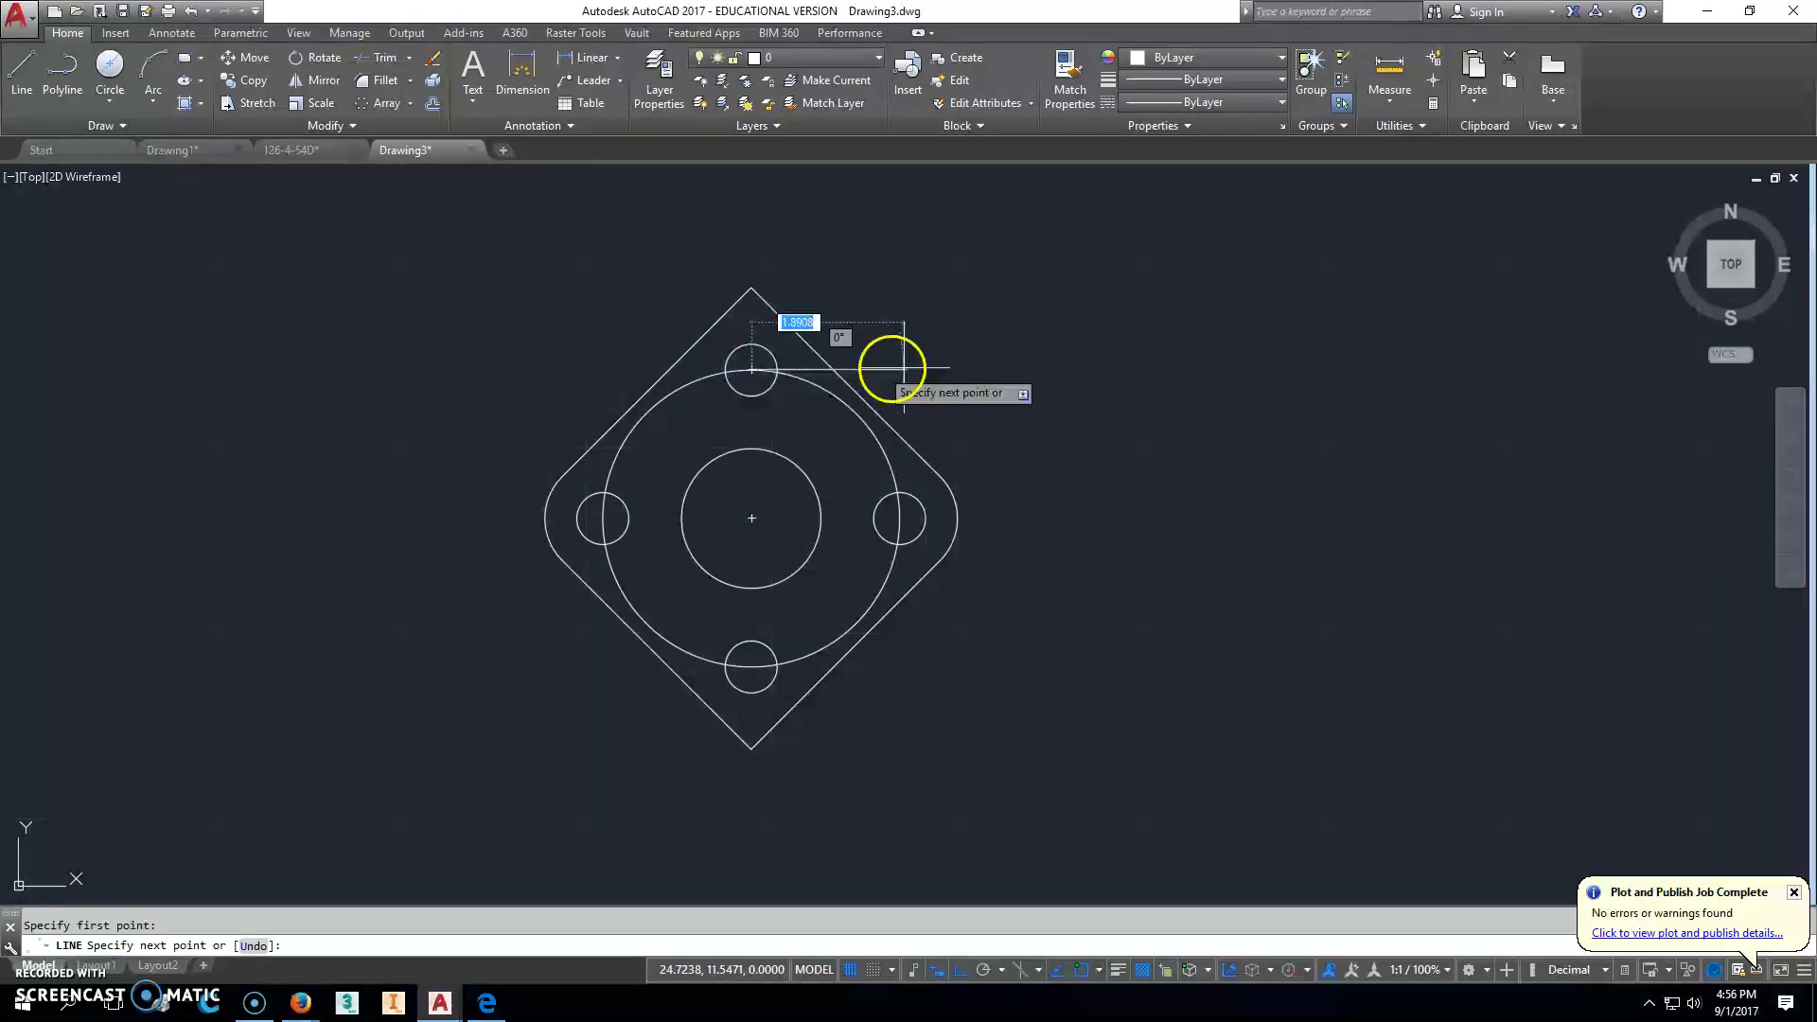
{"action": "left_click", "coordinate": [1022, 370]}
{"action": "key", "text": "Escape"}
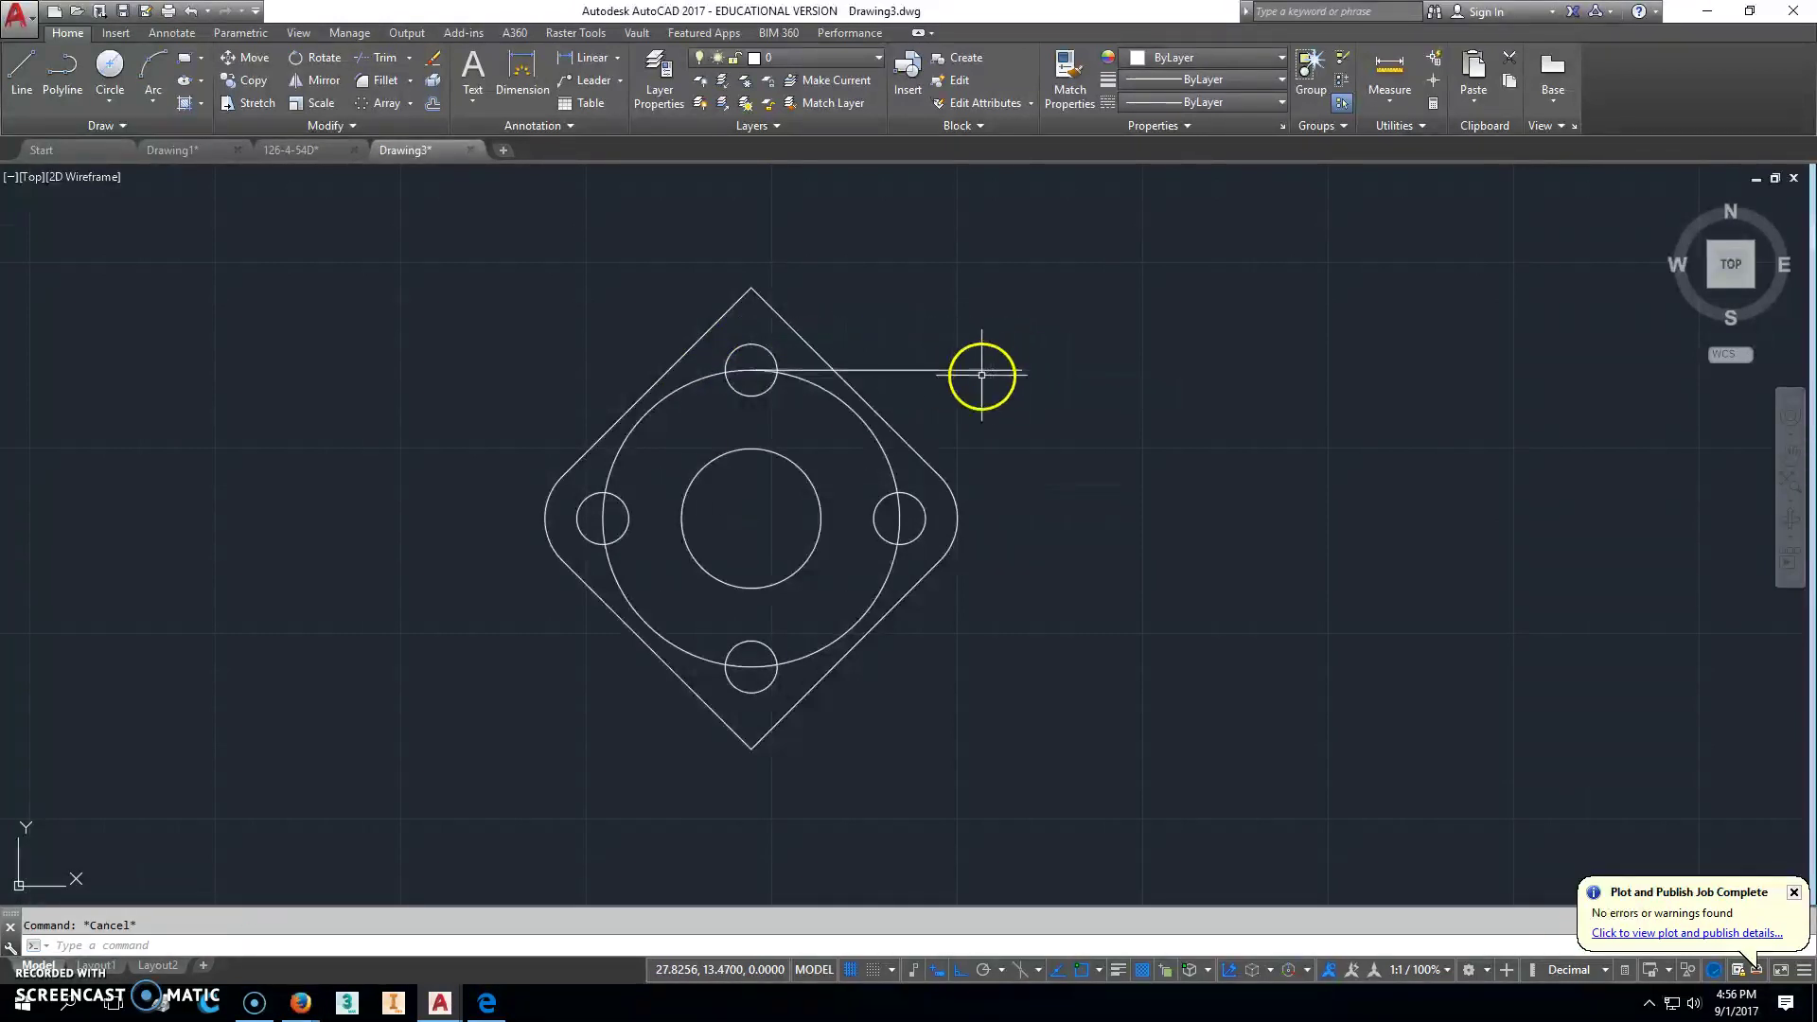
{"action": "type", "text": "m"}
{"action": "key", "text": "Return"}
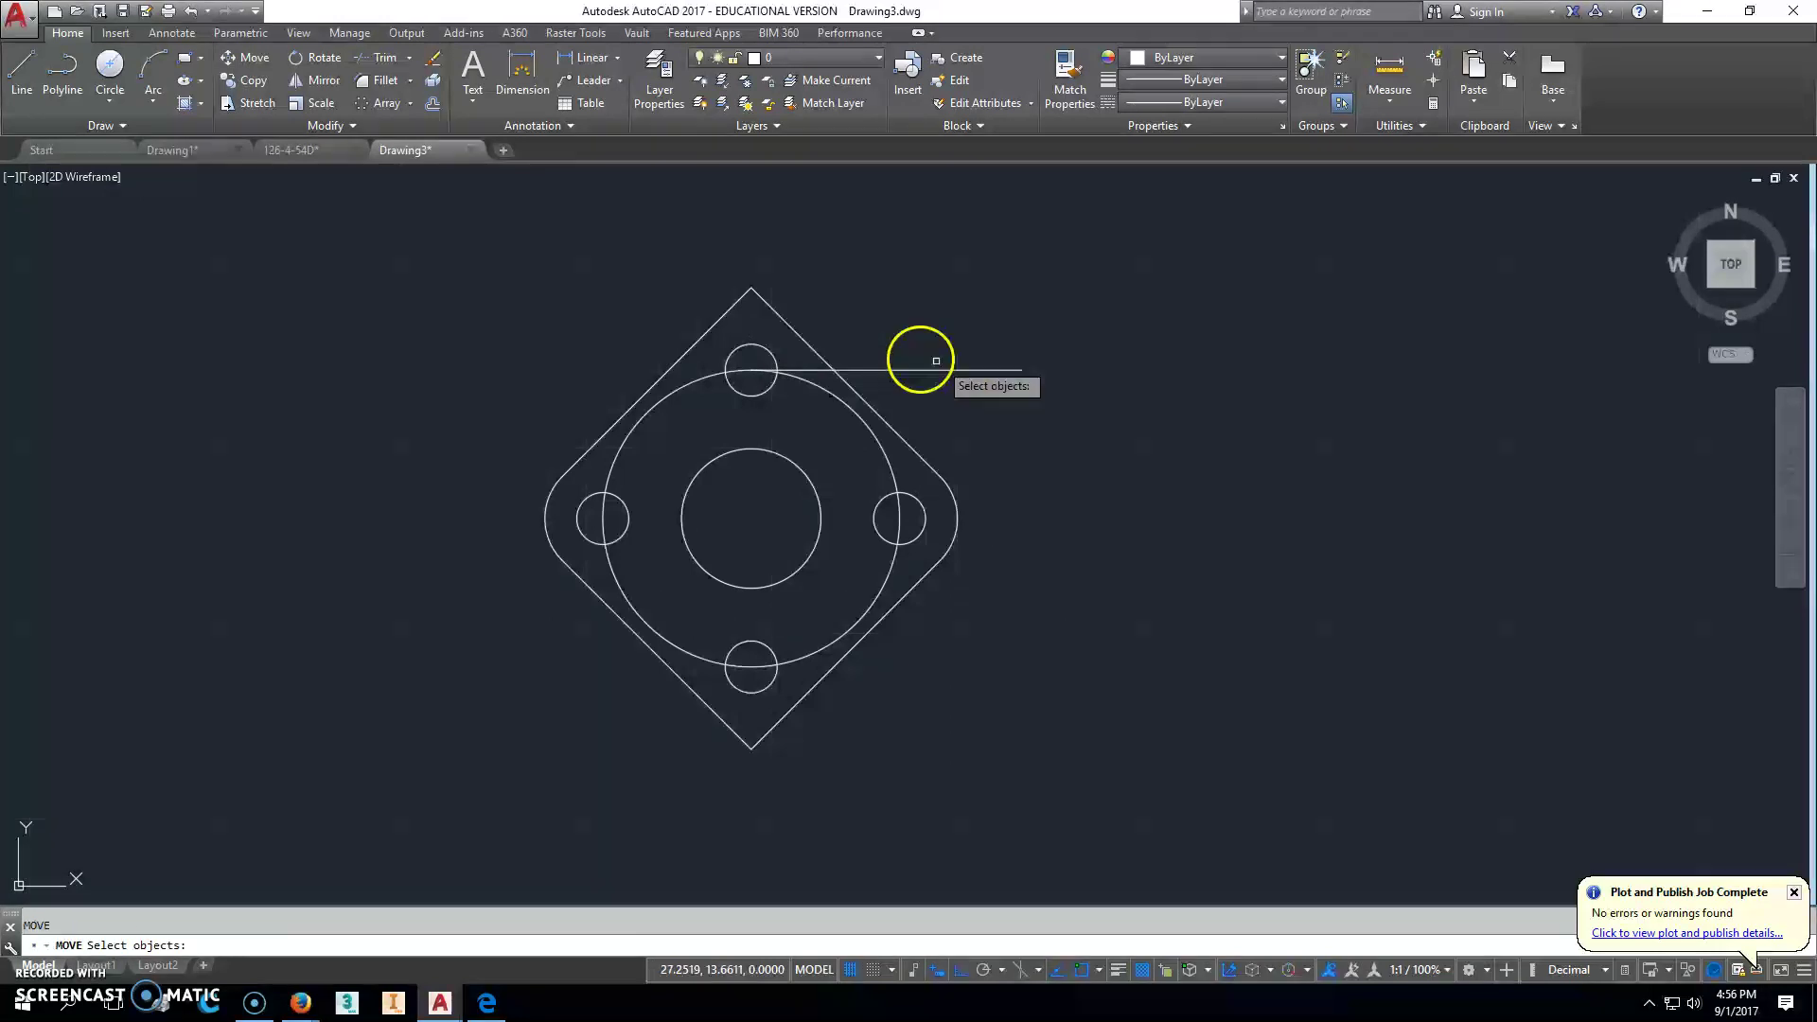
{"action": "left_click", "coordinate": [921, 369]}
{"action": "key", "text": "Return"}
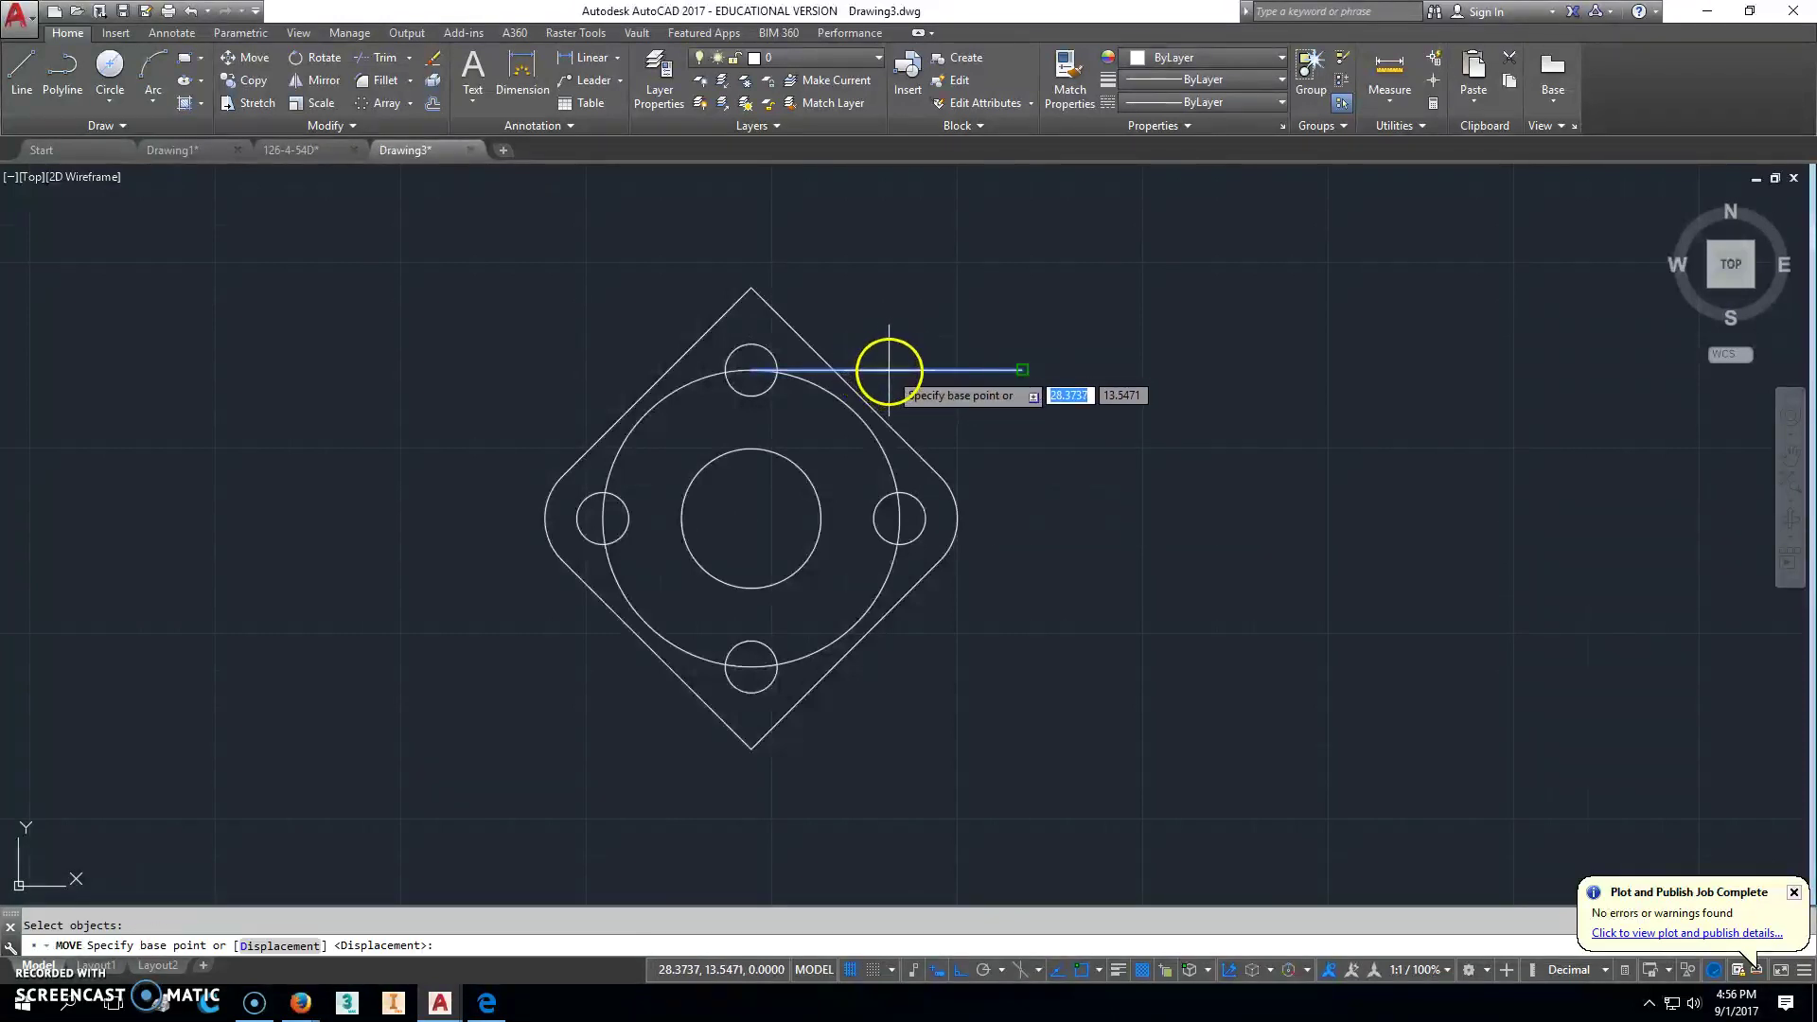
{"action": "right_click", "coordinate": [890, 372], "text": "shift"}
{"action": "left_click", "coordinate": [945, 522]}
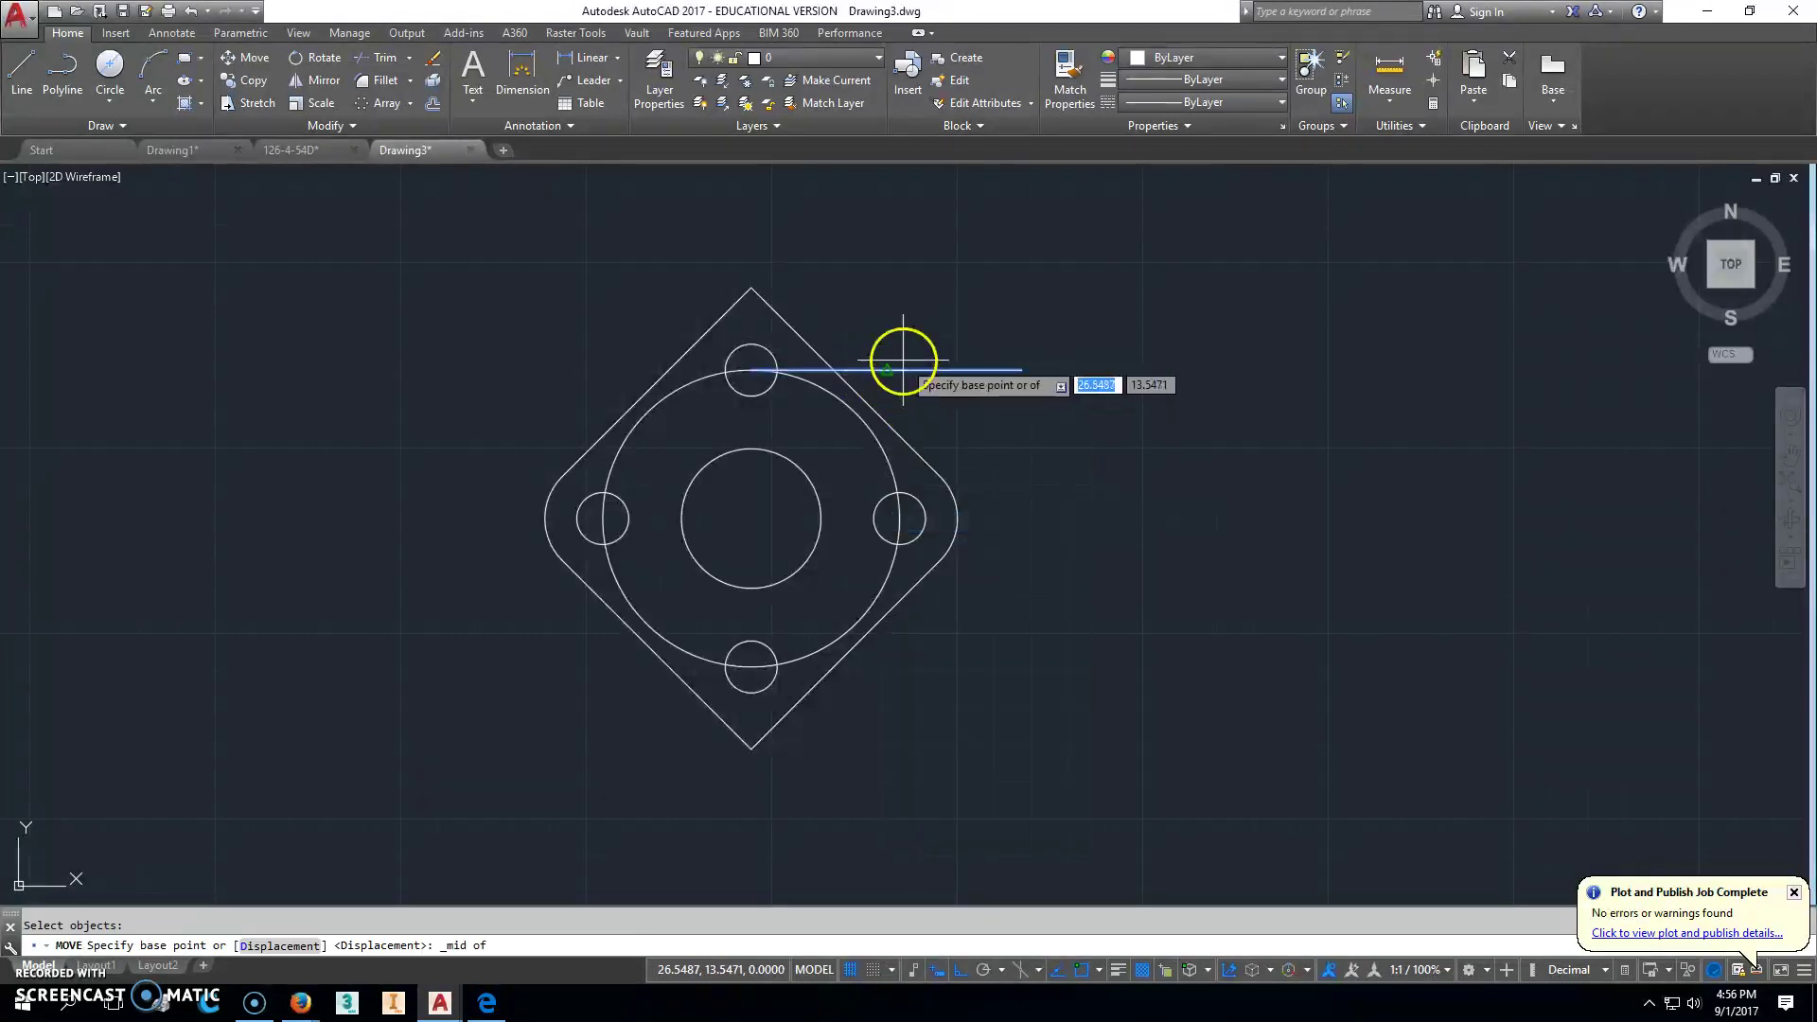
{"action": "left_click", "coordinate": [899, 367]}
{"action": "left_click", "coordinate": [752, 367]}
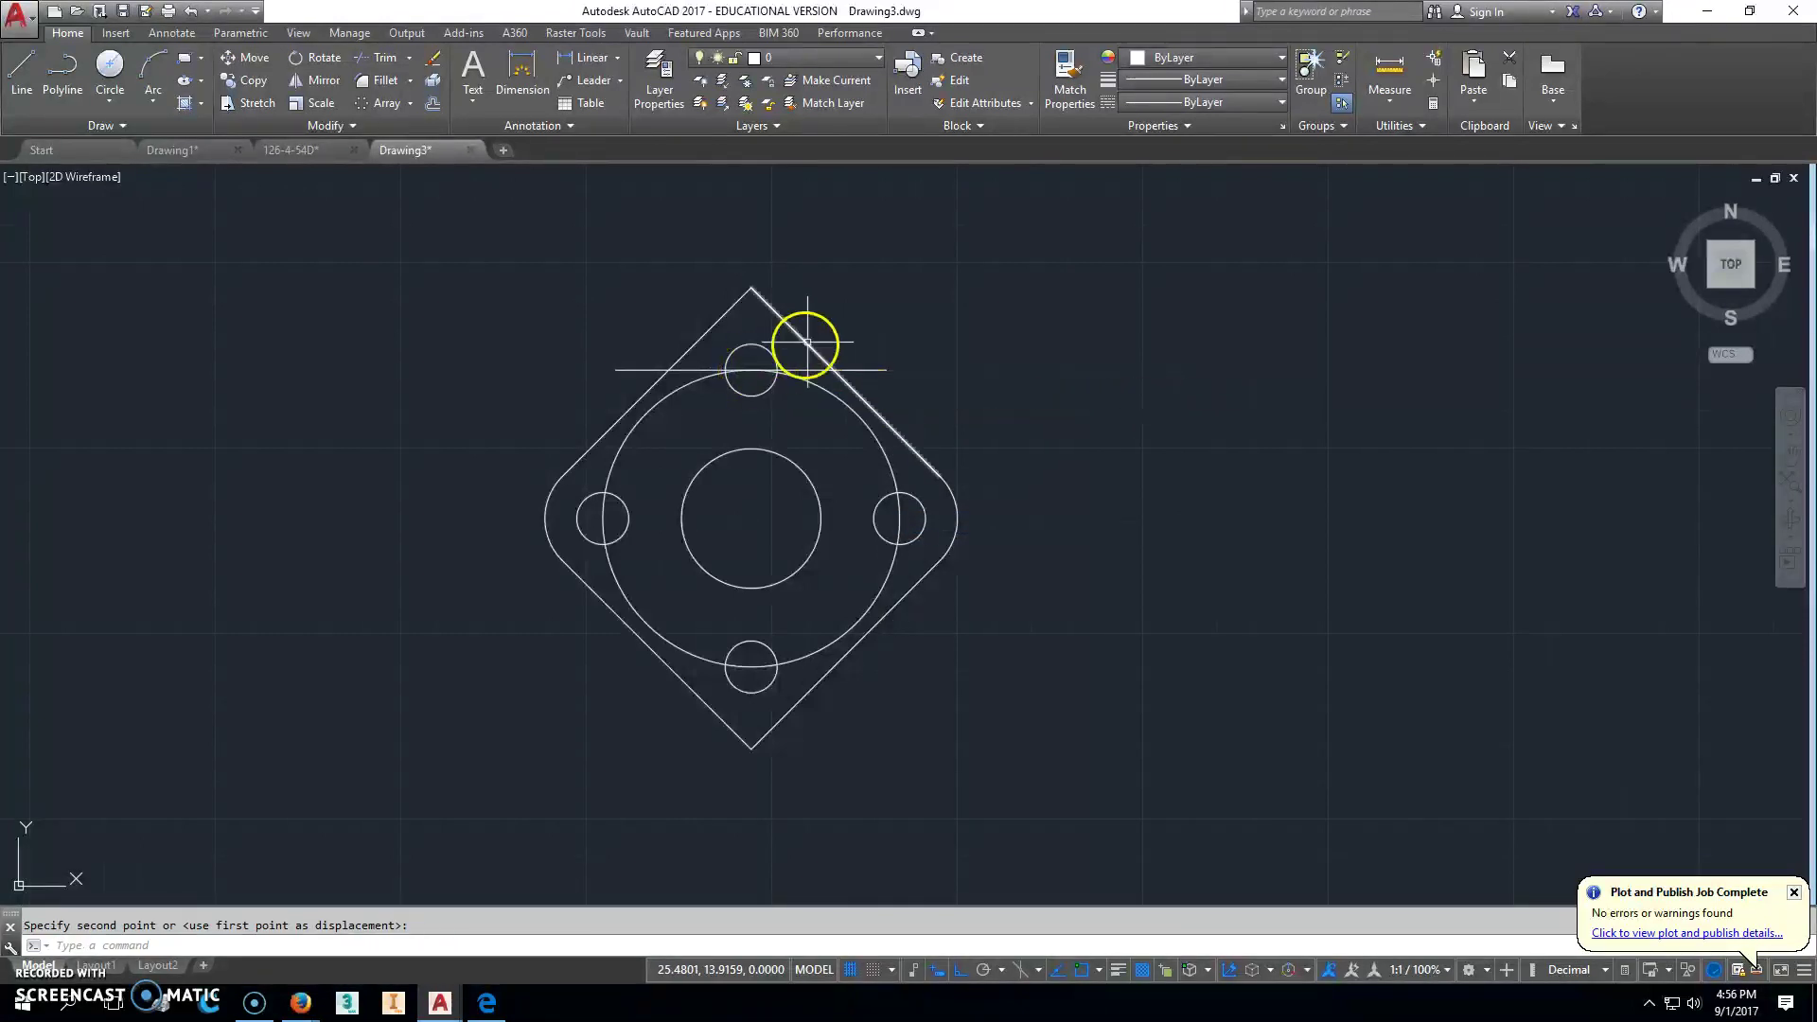
{"action": "key", "text": "Escape"}
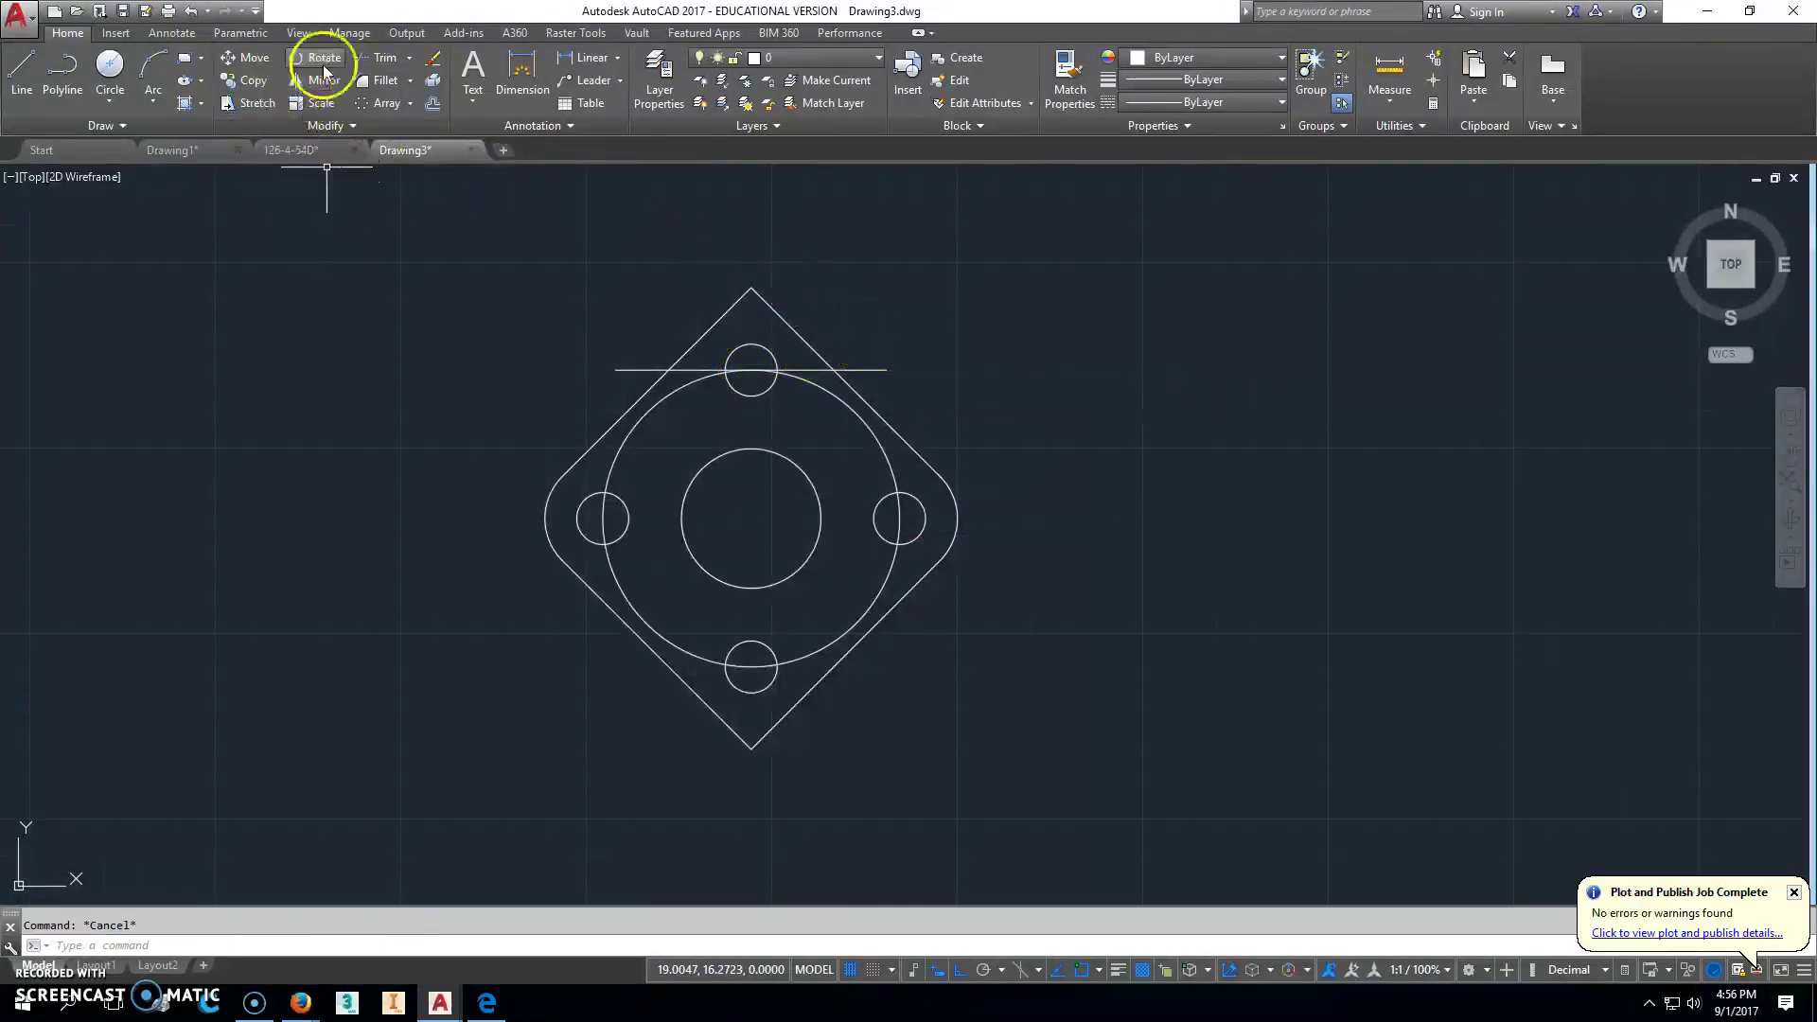
Step: Move the horizontal line 0.6 units straight up
{"action": "left_click", "coordinate": [252, 58]}
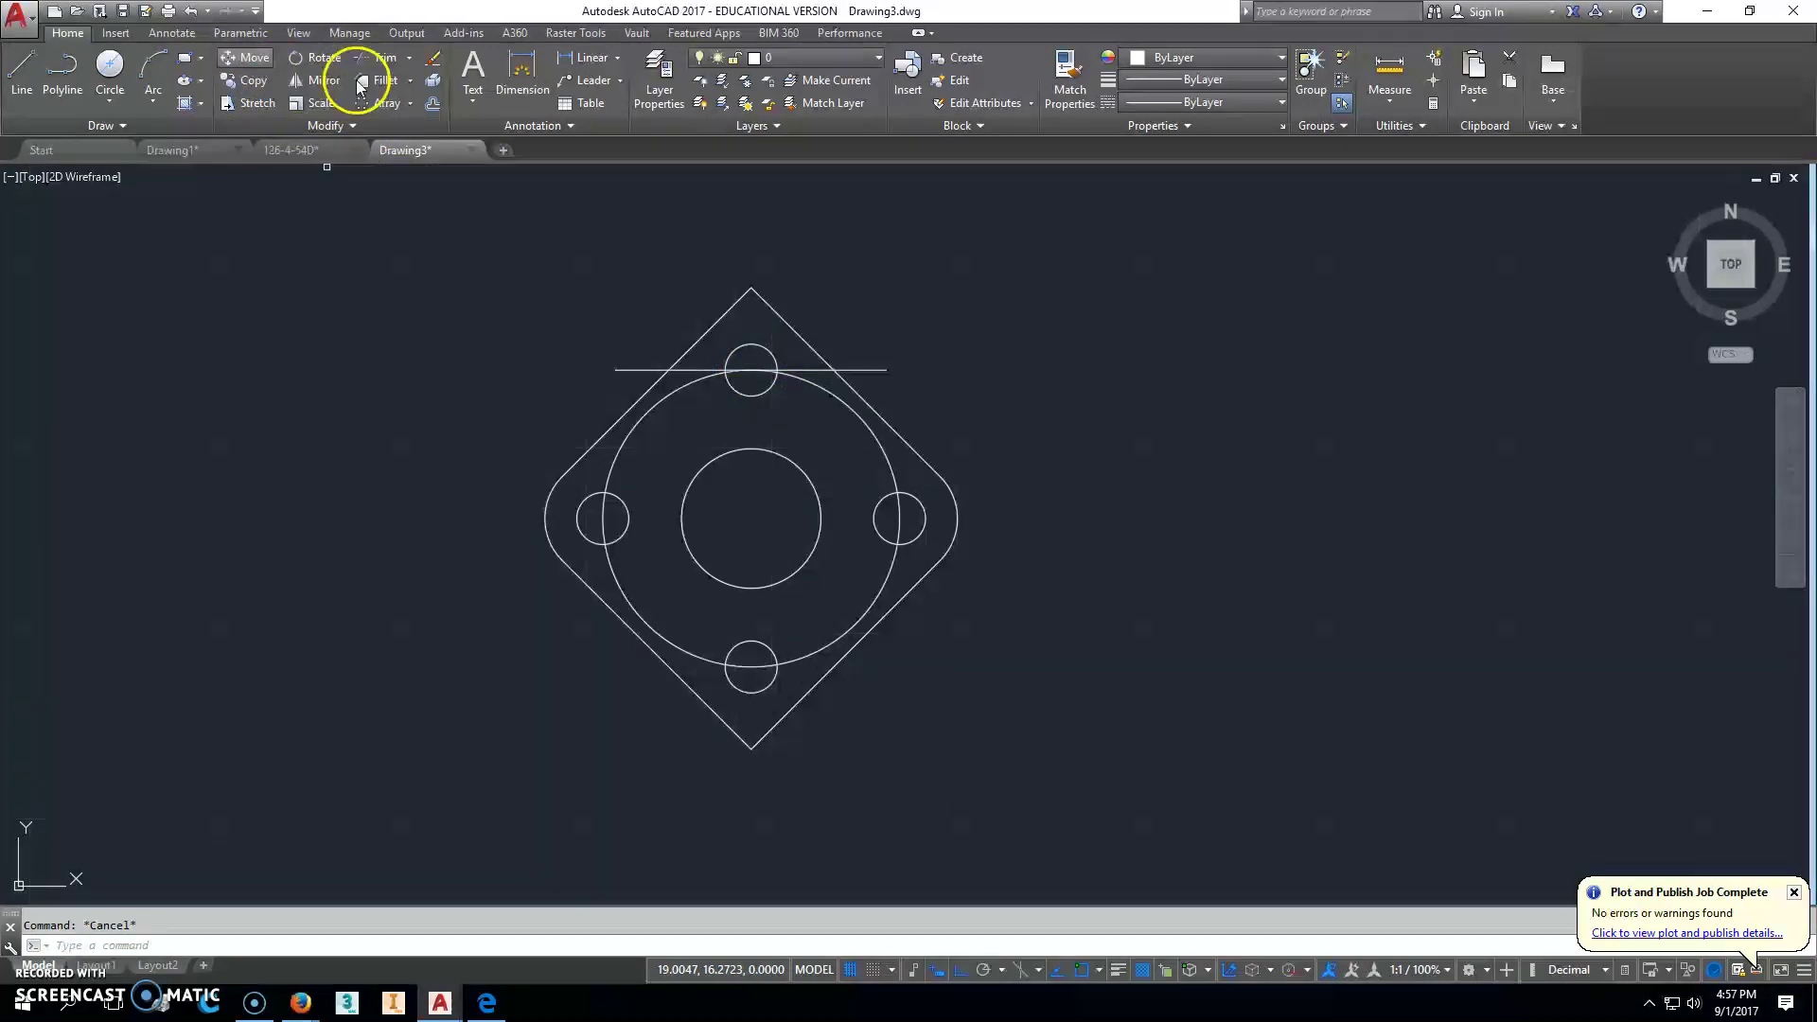
{"action": "left_click", "coordinate": [865, 370]}
{"action": "key", "text": "Return"}
{"action": "left_click", "coordinate": [1044, 407]}
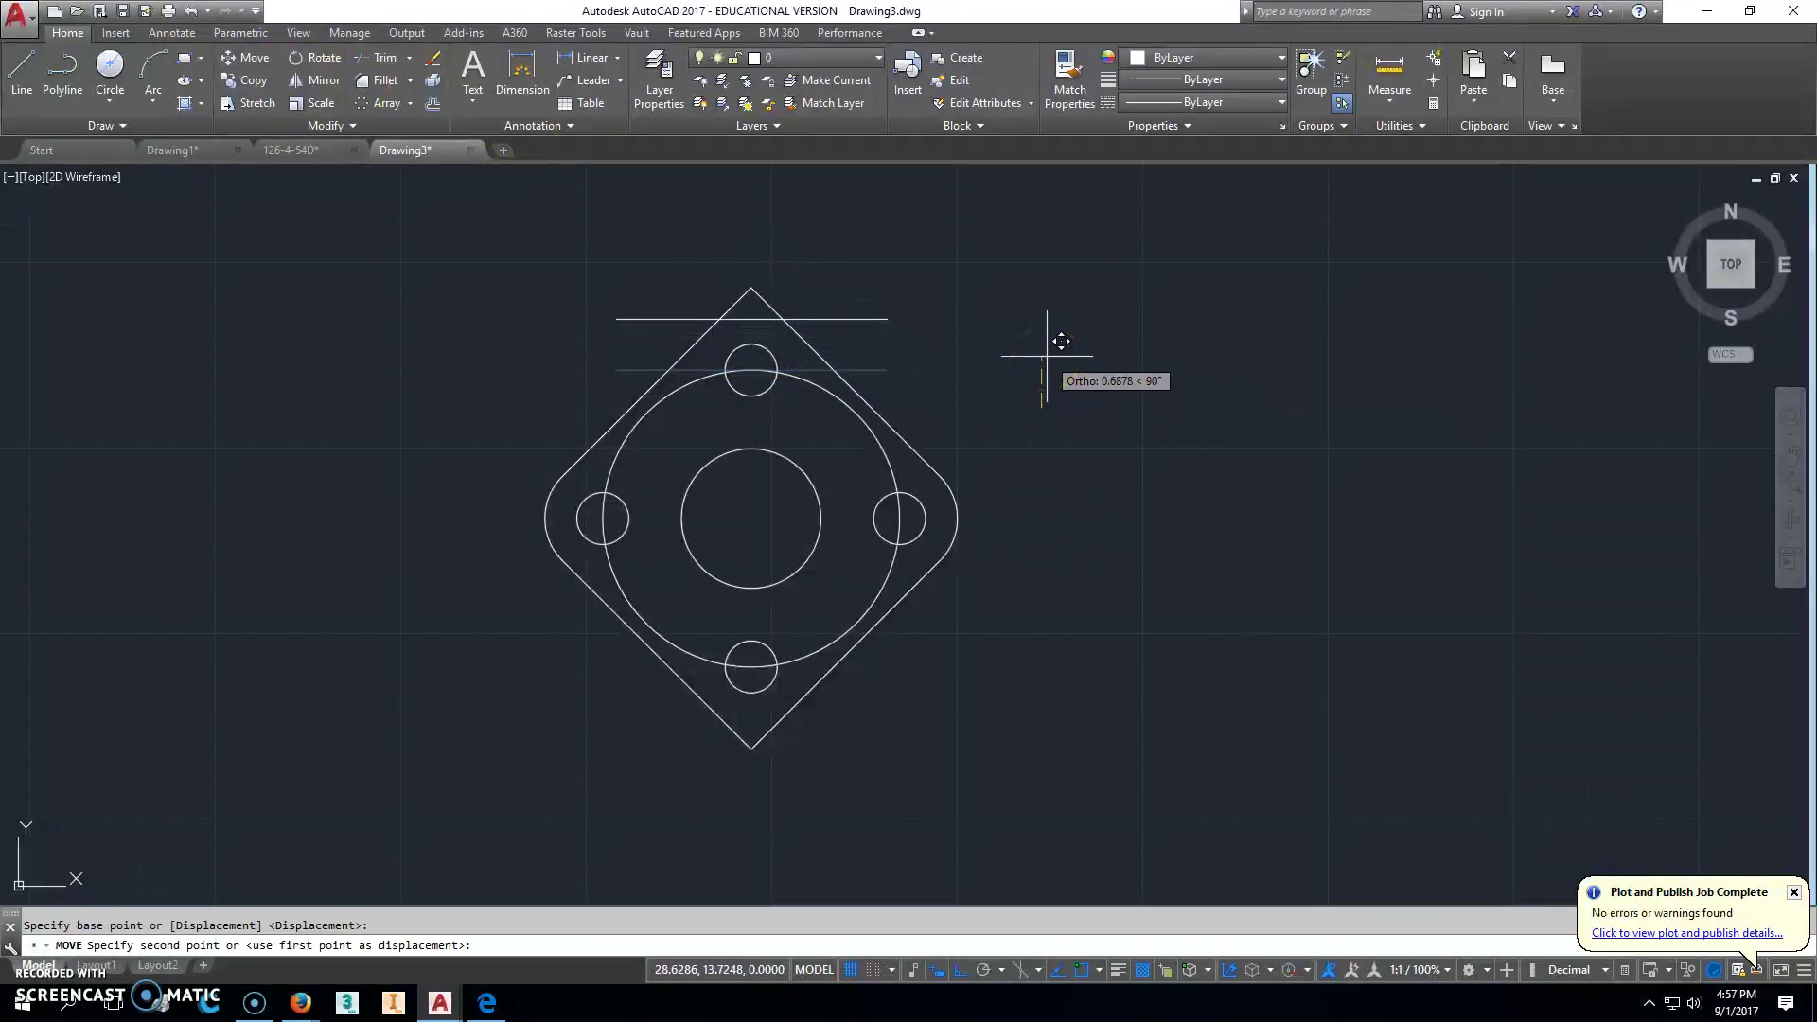
{"action": "type", "text": ".6"}
{"action": "key", "text": "Return"}
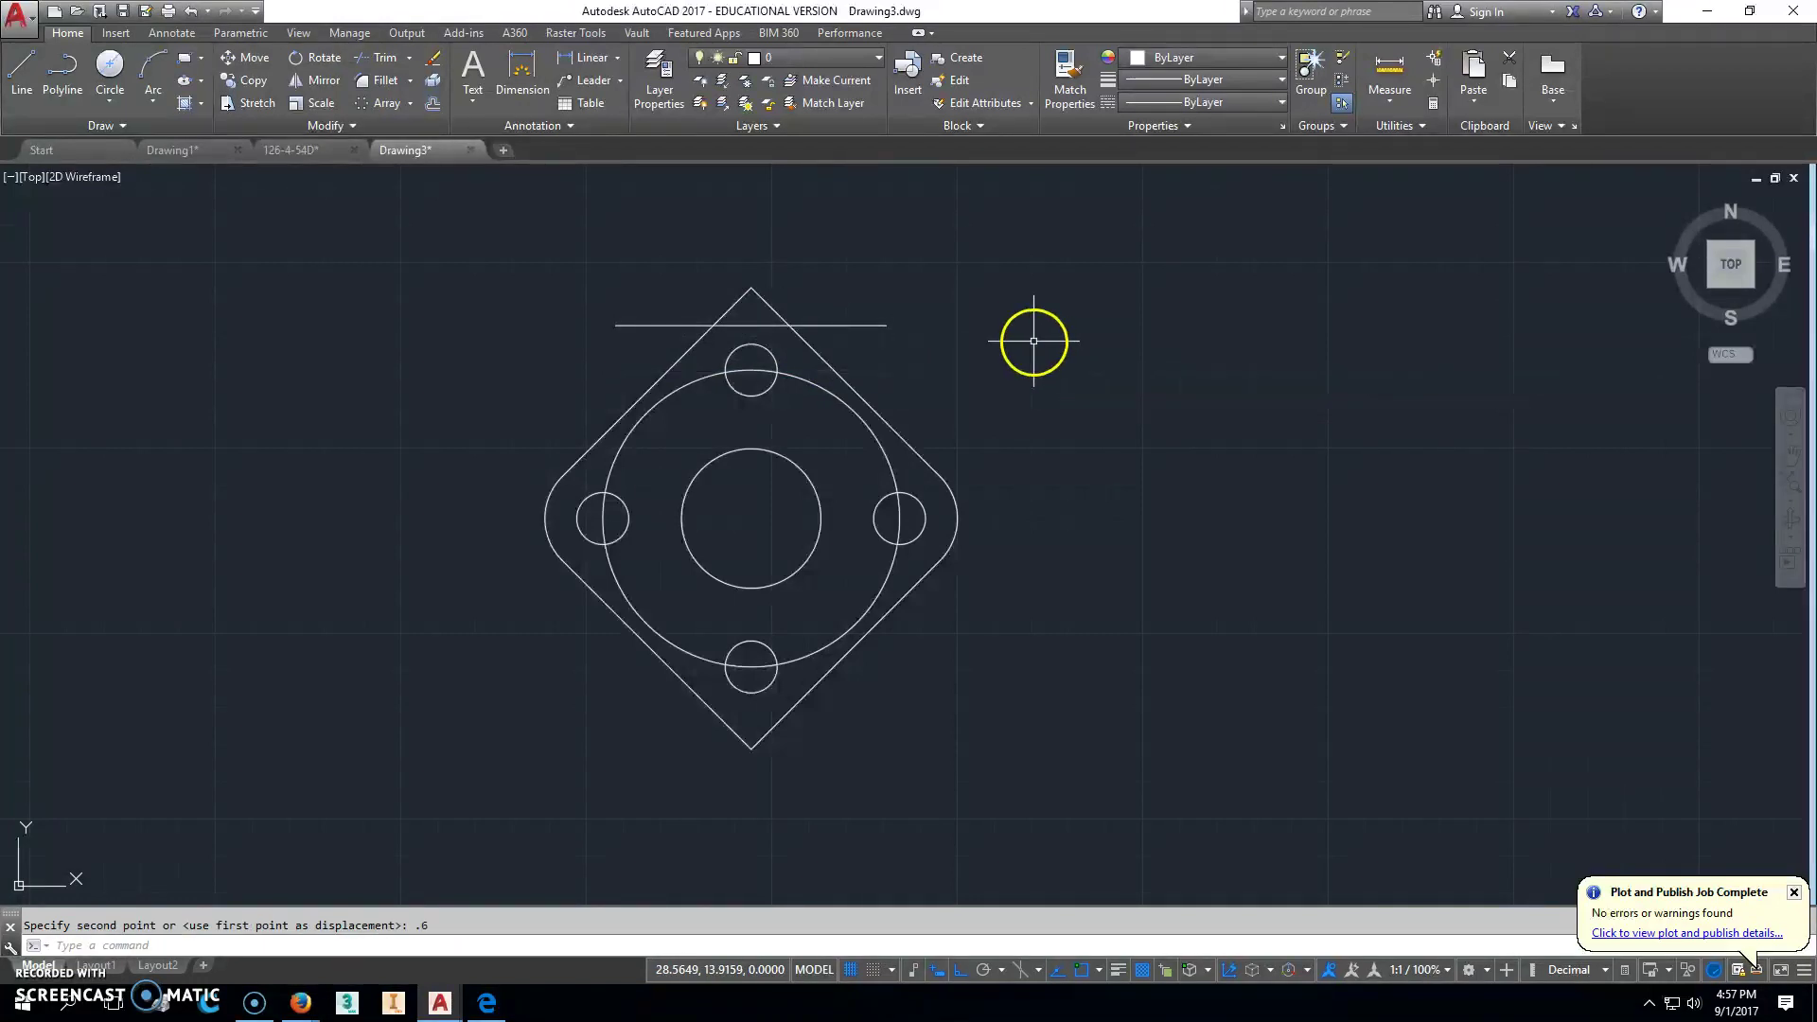
Step: Trim the diamond's top point off at the horizontal line
{"action": "left_click", "coordinate": [359, 71]}
{"action": "left_click", "coordinate": [677, 309]}
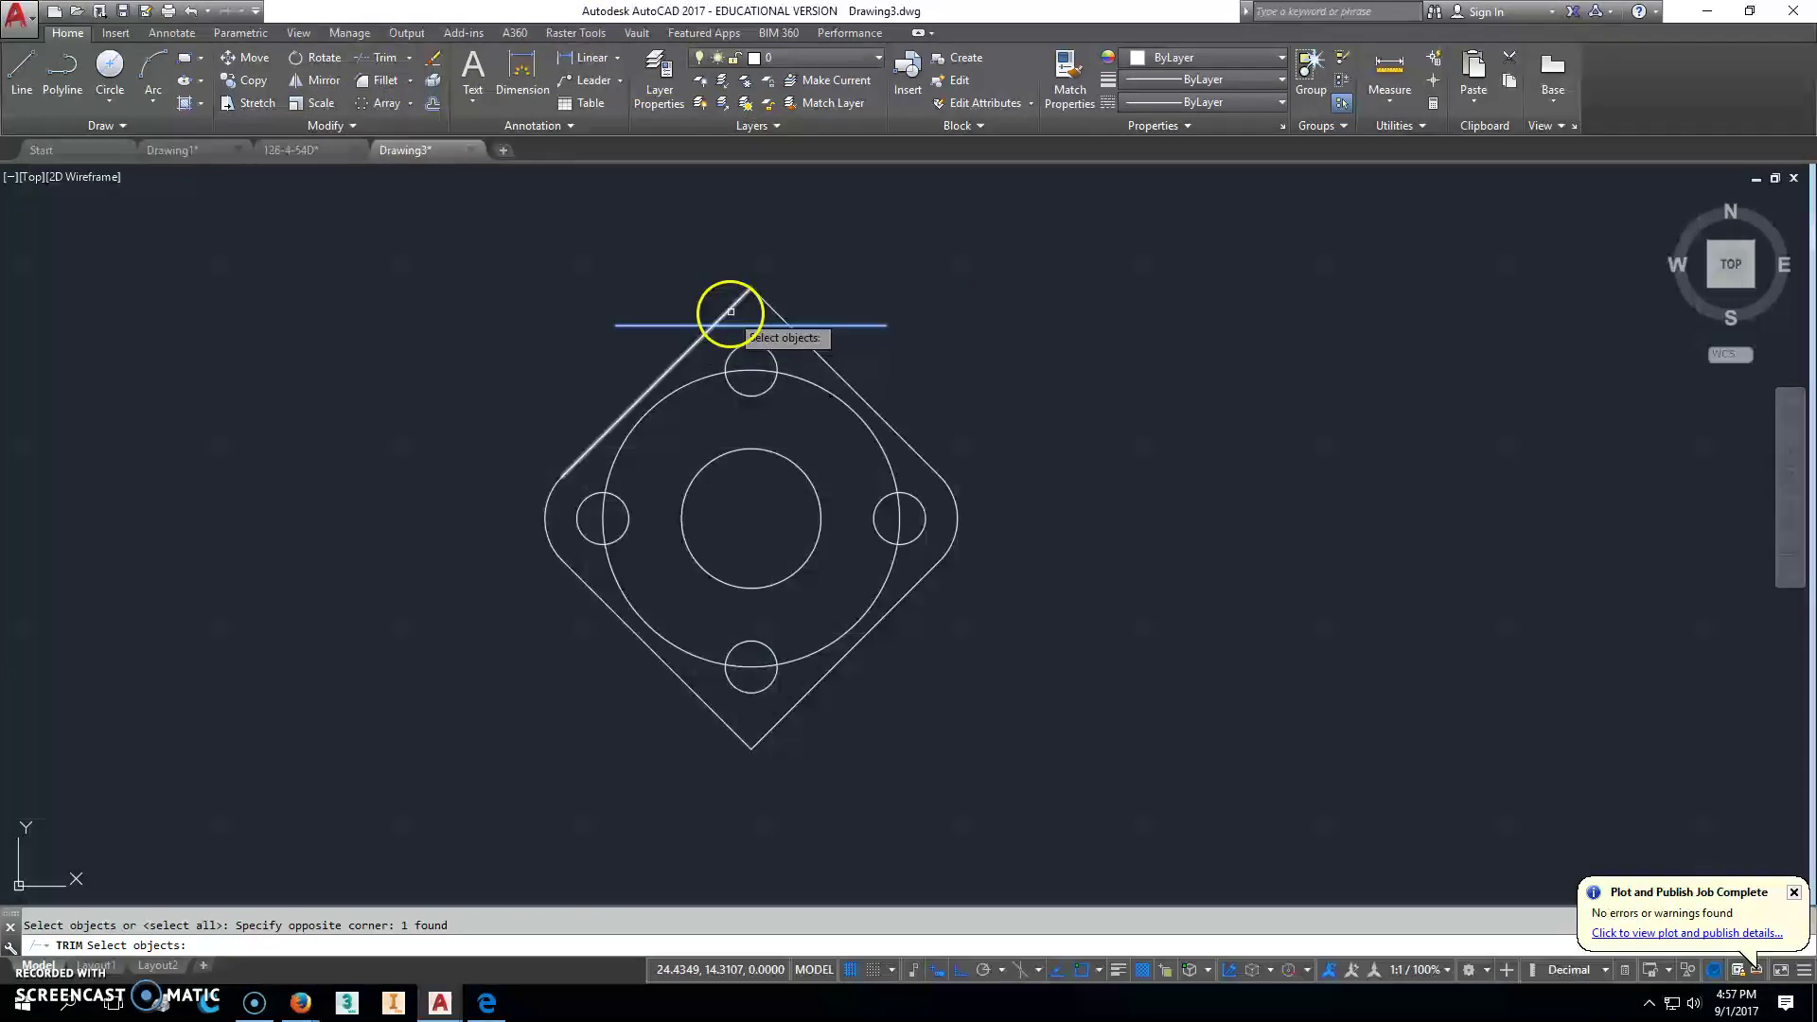
{"action": "key", "text": "Return"}
{"action": "key", "text": "Escape"}
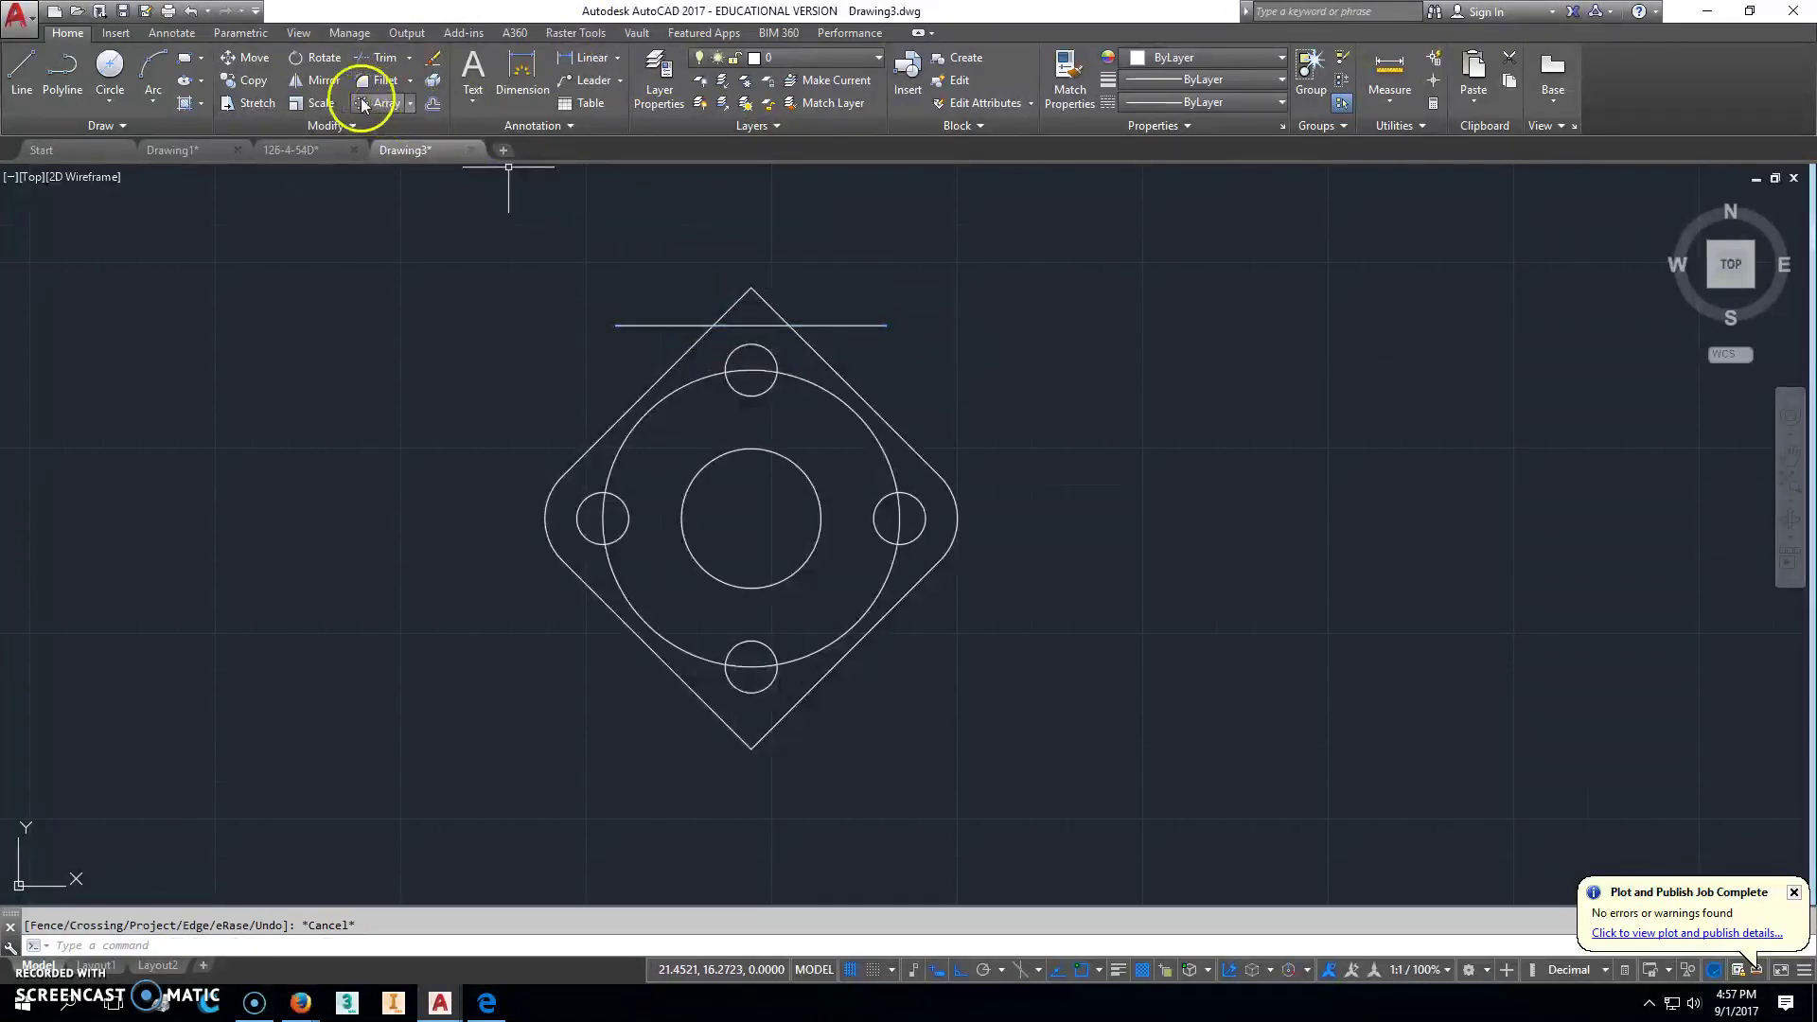
{"action": "left_click", "coordinate": [379, 57]}
{"action": "key", "text": "Return"}
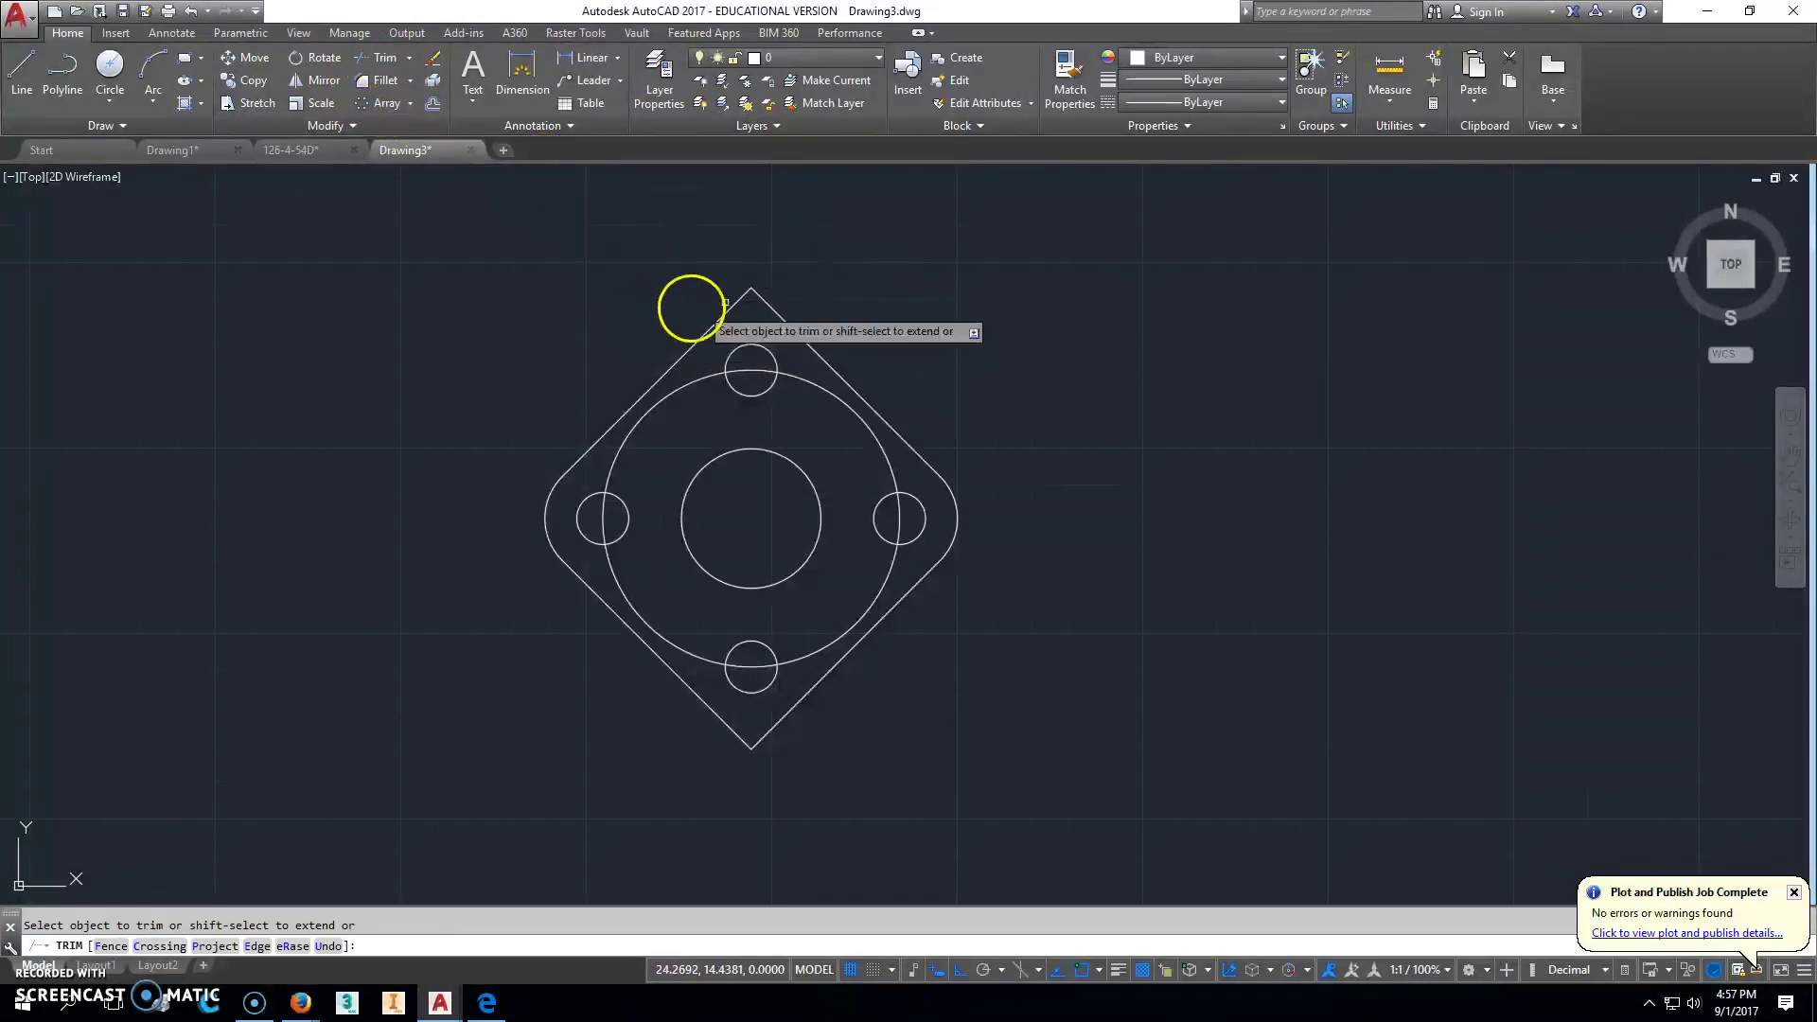
{"action": "left_click", "coordinate": [770, 304]}
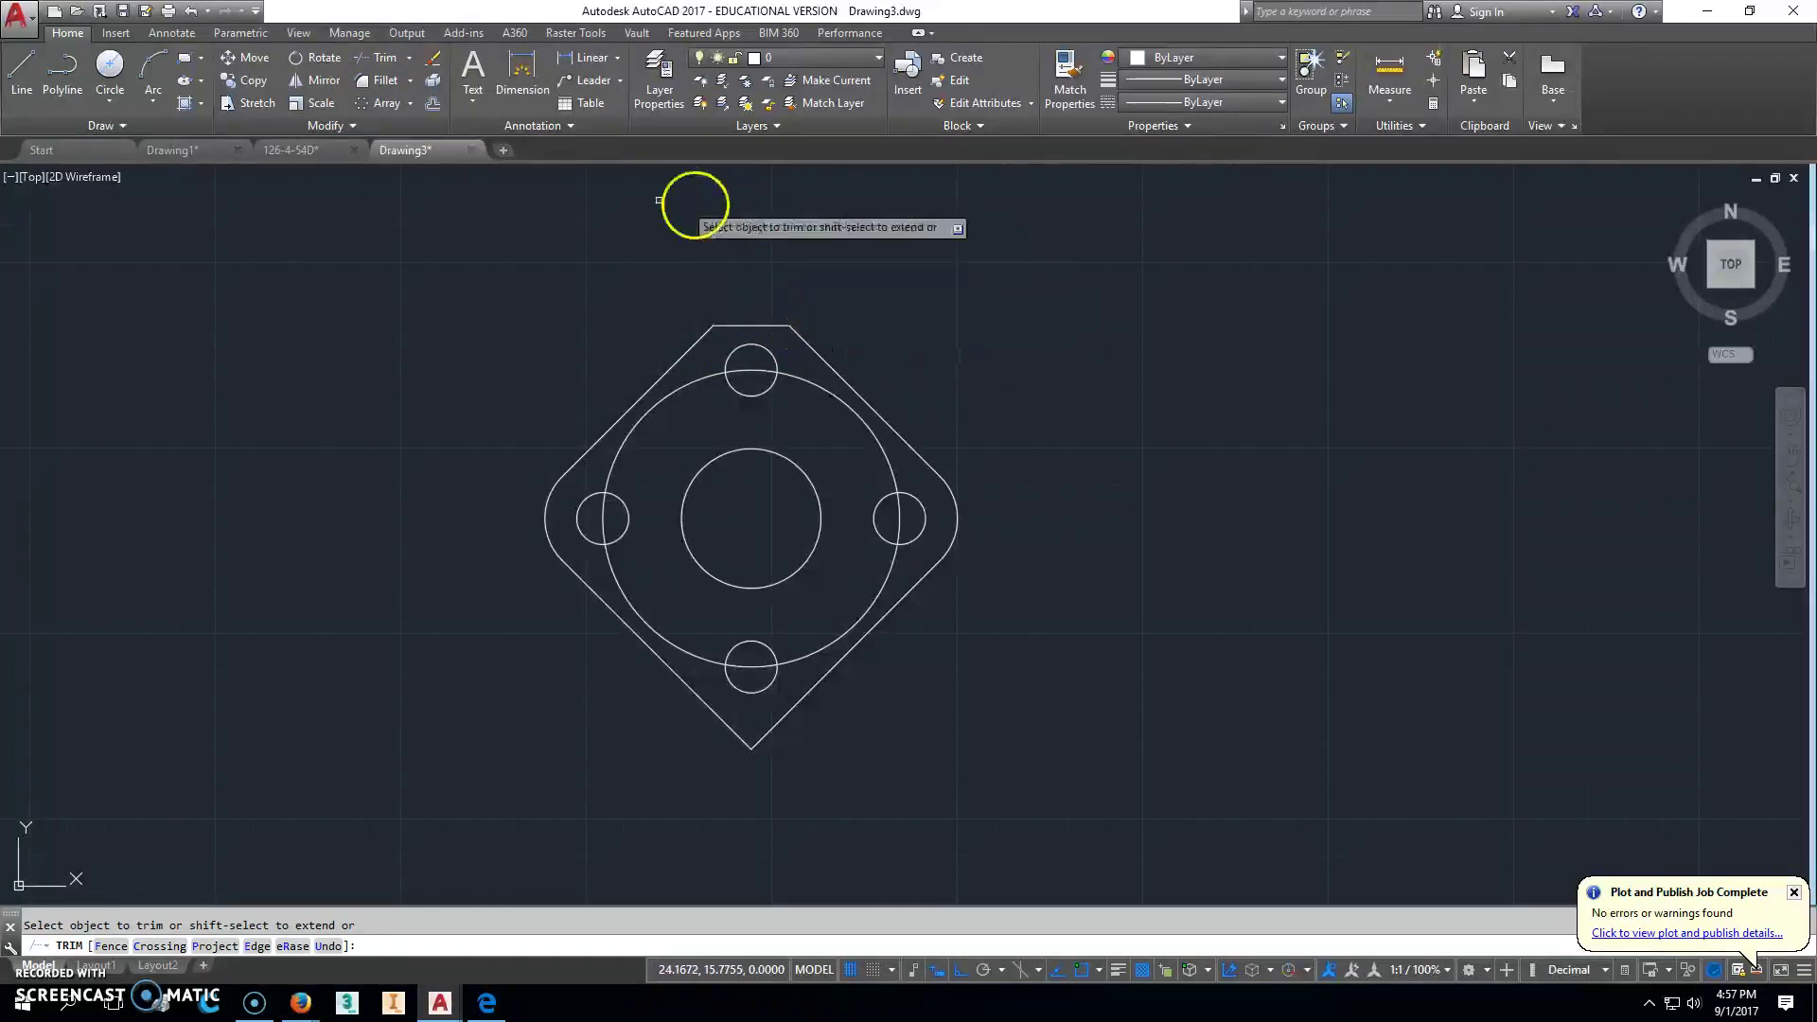
{"action": "key", "text": "Escape"}
Step: Mirror the flat top edge about the horizontal centreline, keeping the original
{"action": "left_click", "coordinate": [320, 80]}
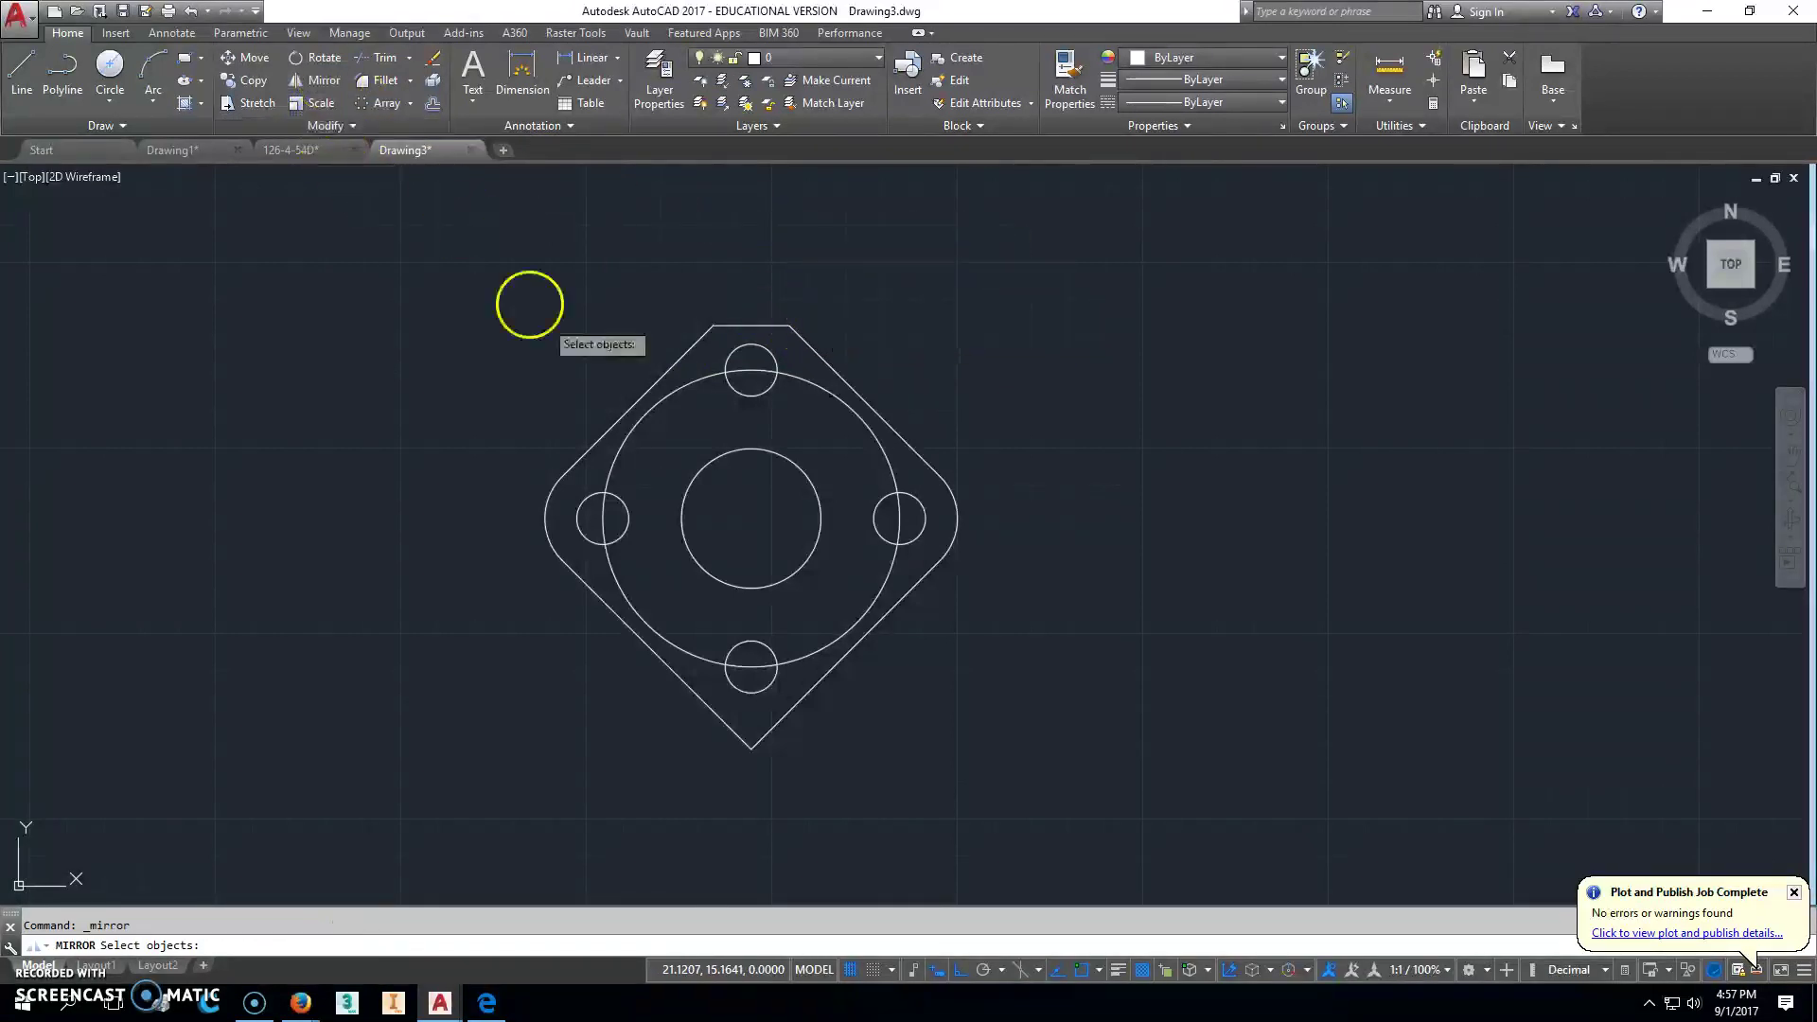
{"action": "left_click", "coordinate": [740, 328]}
{"action": "key", "text": "Return"}
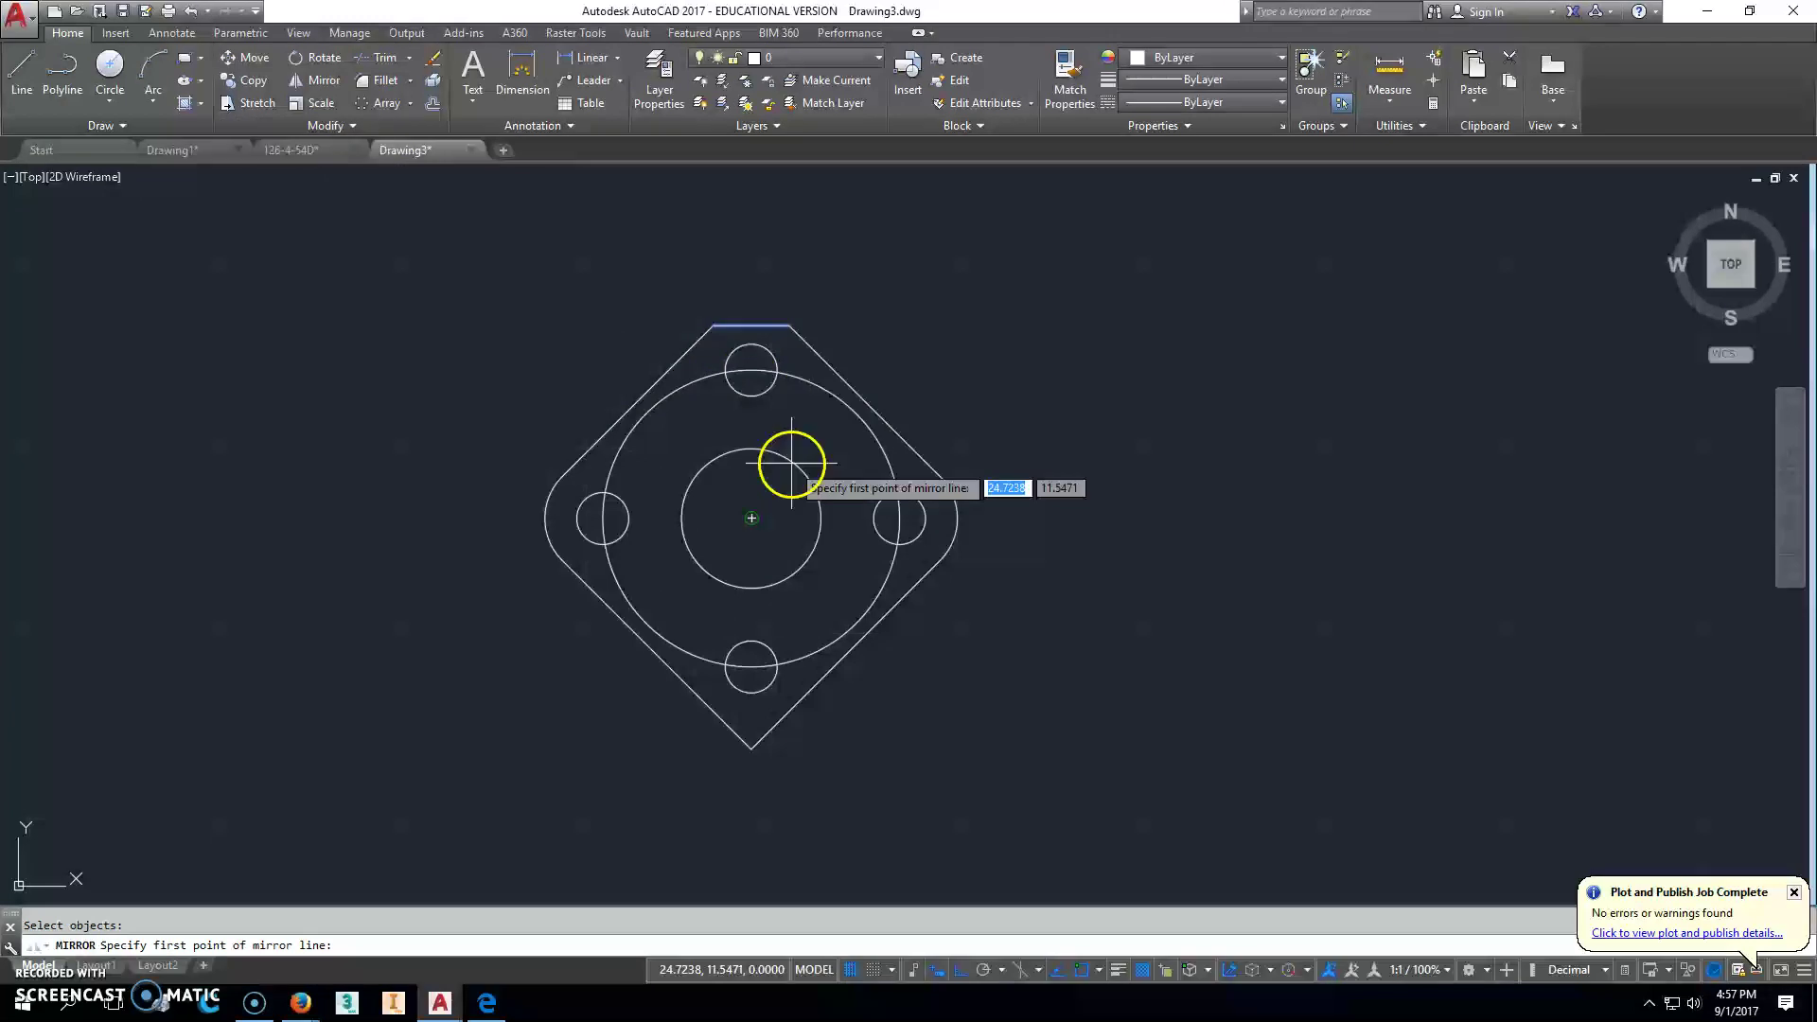
{"action": "left_click", "coordinate": [792, 464]}
{"action": "left_click", "coordinate": [1269, 458]}
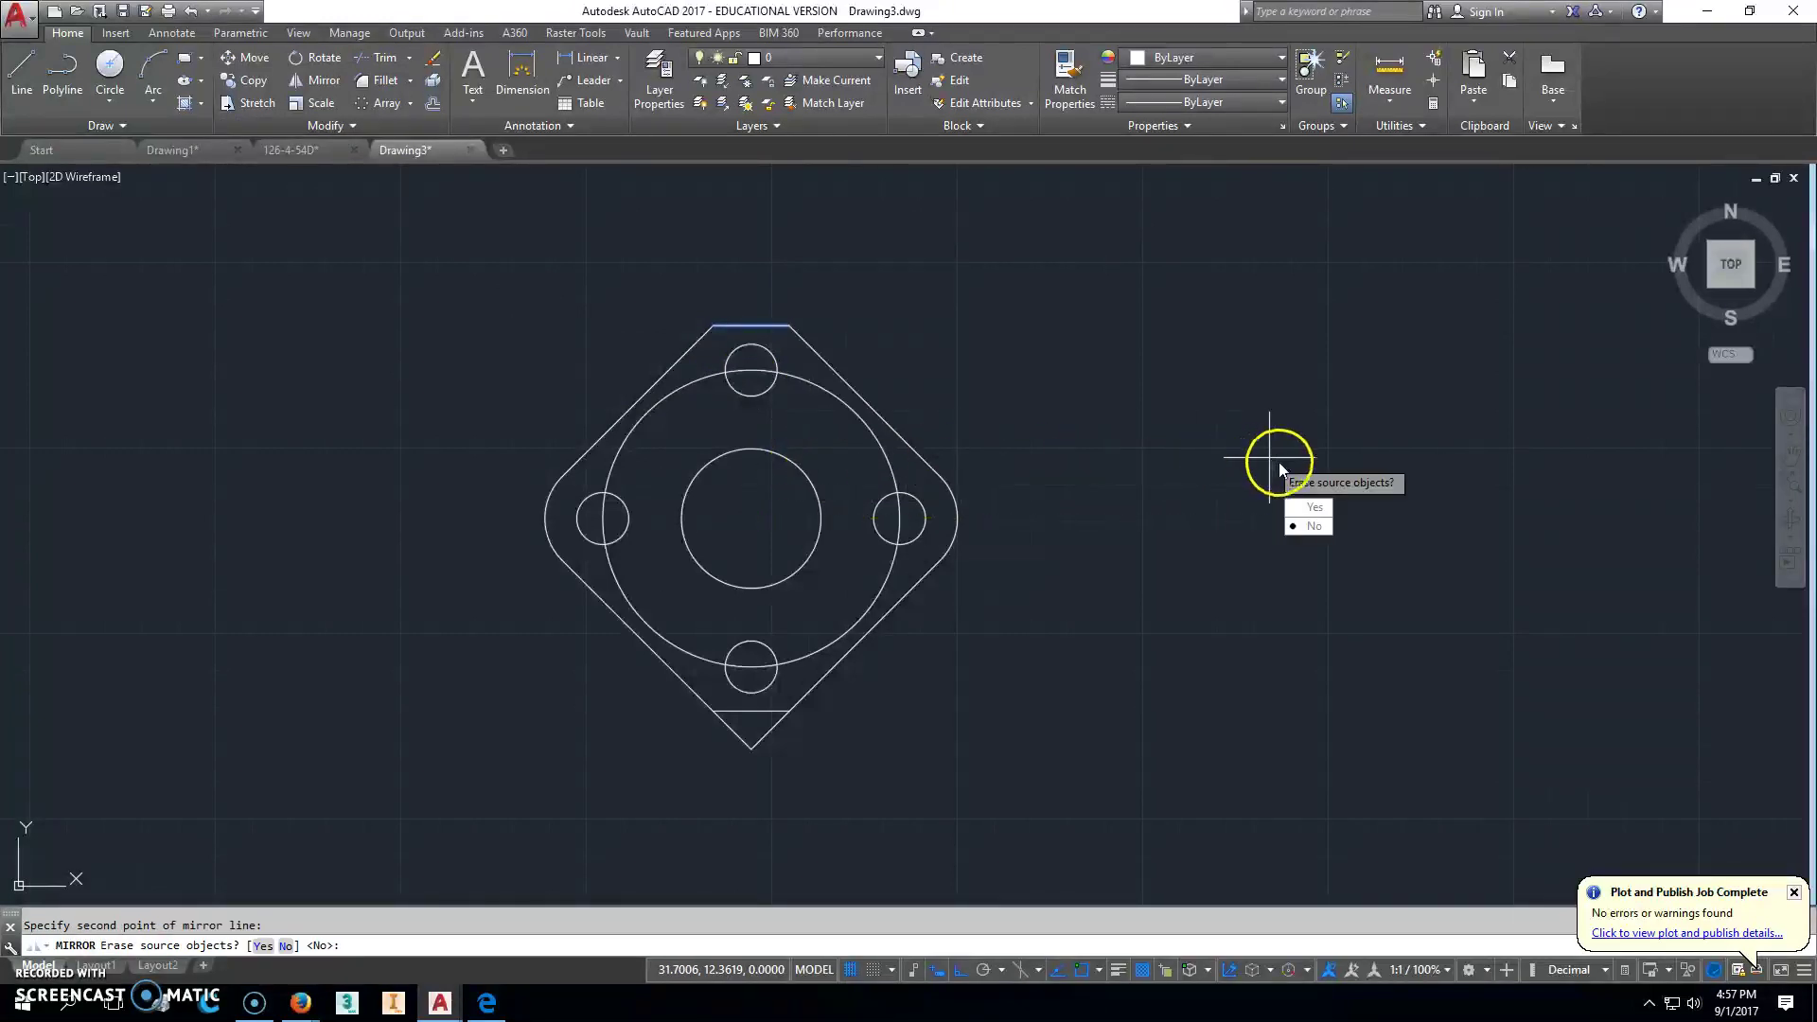
{"action": "left_click", "coordinate": [1314, 528]}
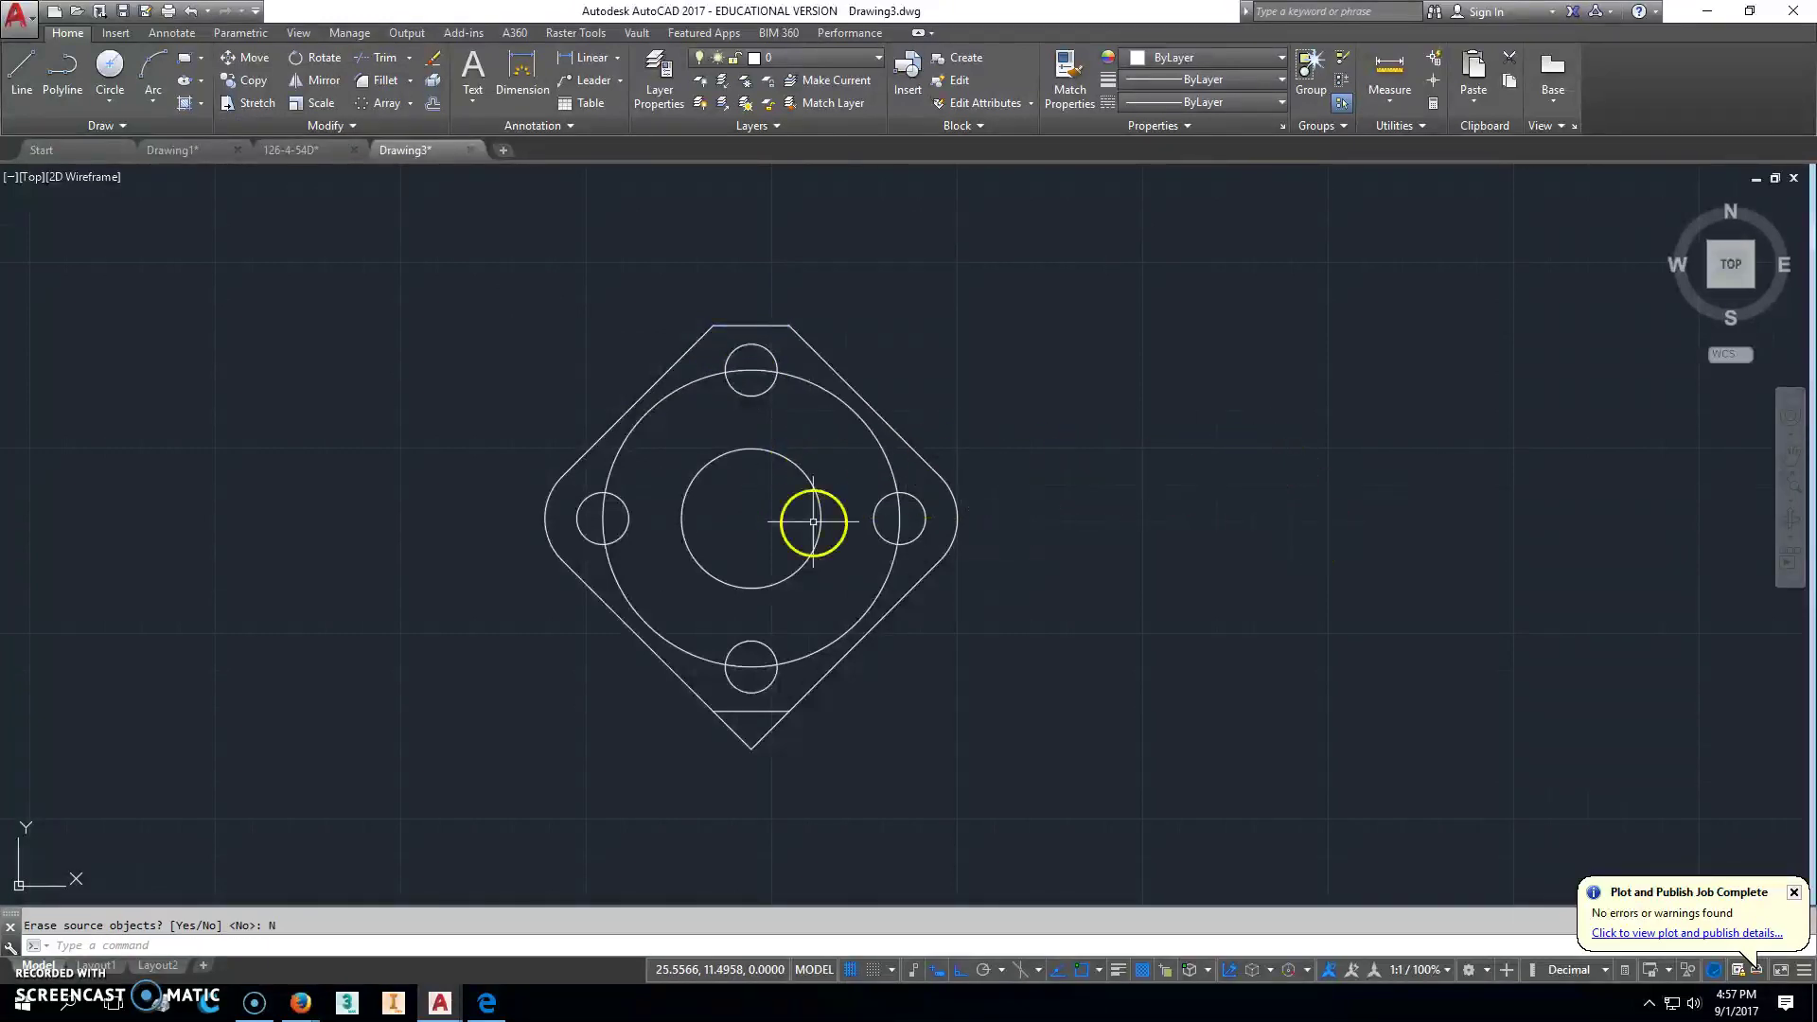
Step: Trim the diamond's bottom point off at the mirrored edge
{"action": "left_click", "coordinate": [378, 57]}
{"action": "right_click", "coordinate": [892, 782]}
{"action": "left_click", "coordinate": [1063, 788]}
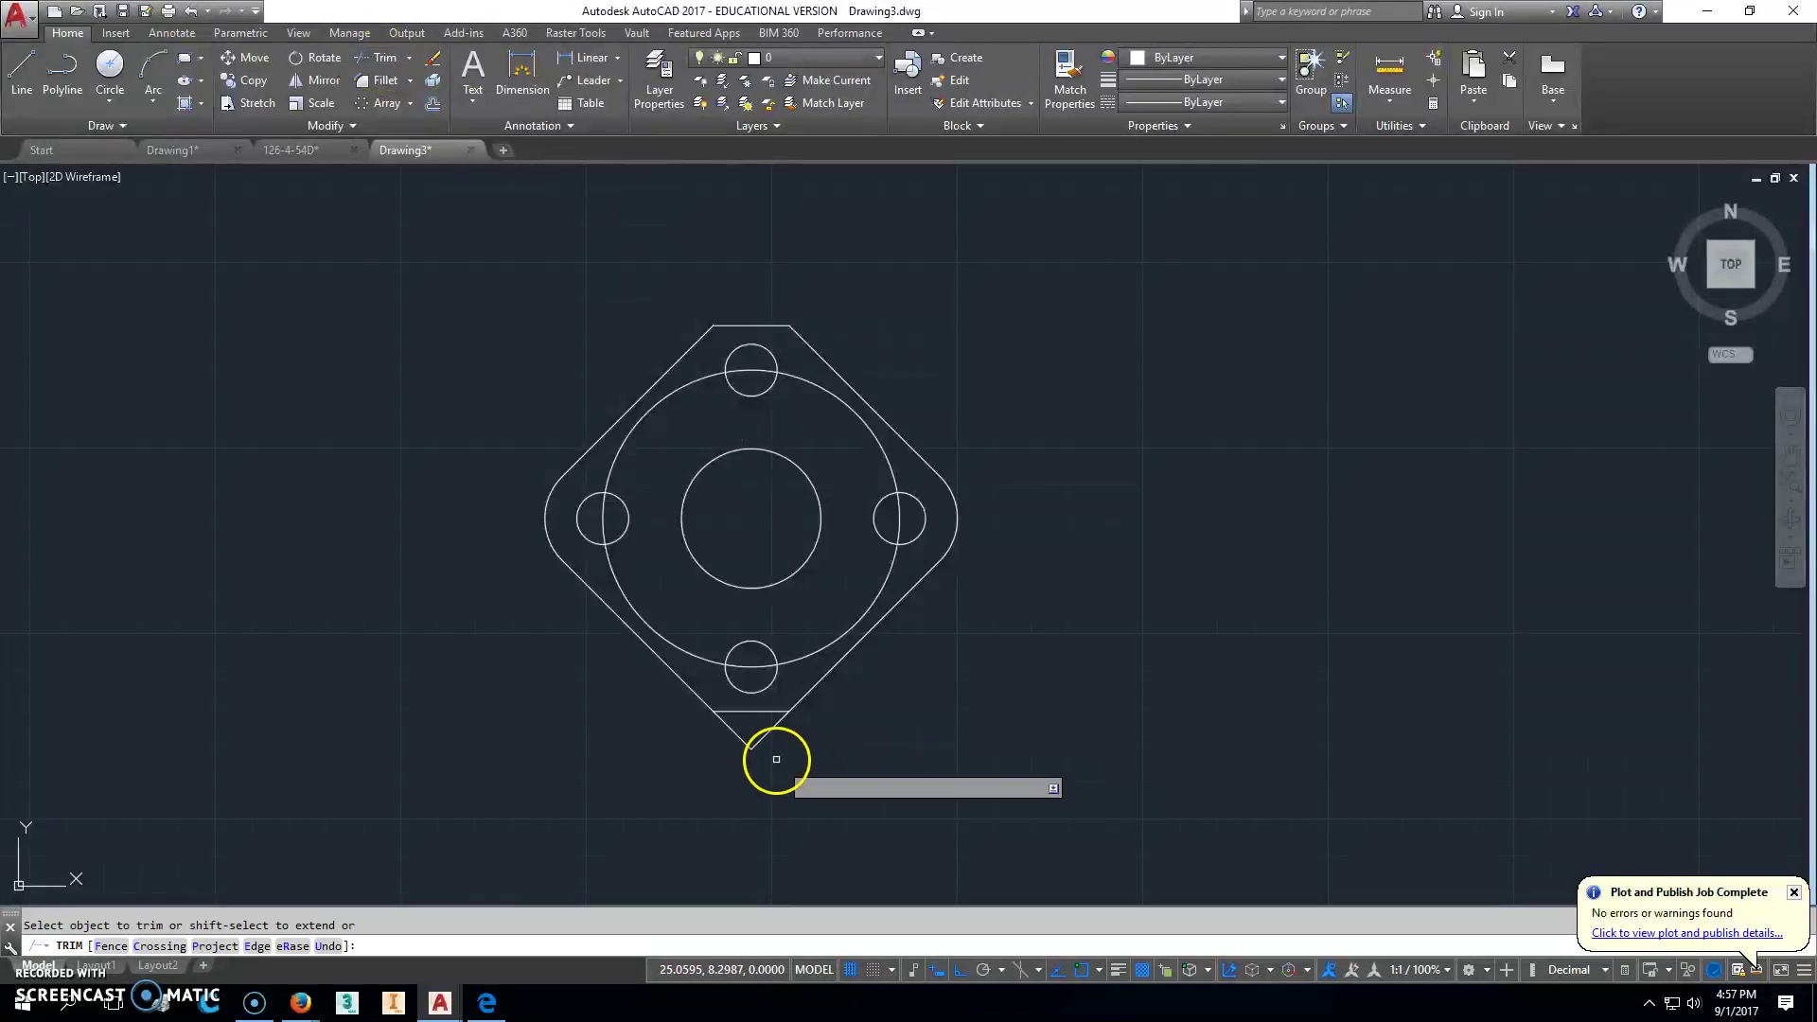
{"action": "left_click", "coordinate": [768, 739]}
{"action": "left_click", "coordinate": [709, 753]}
{"action": "right_click", "coordinate": [706, 770]}
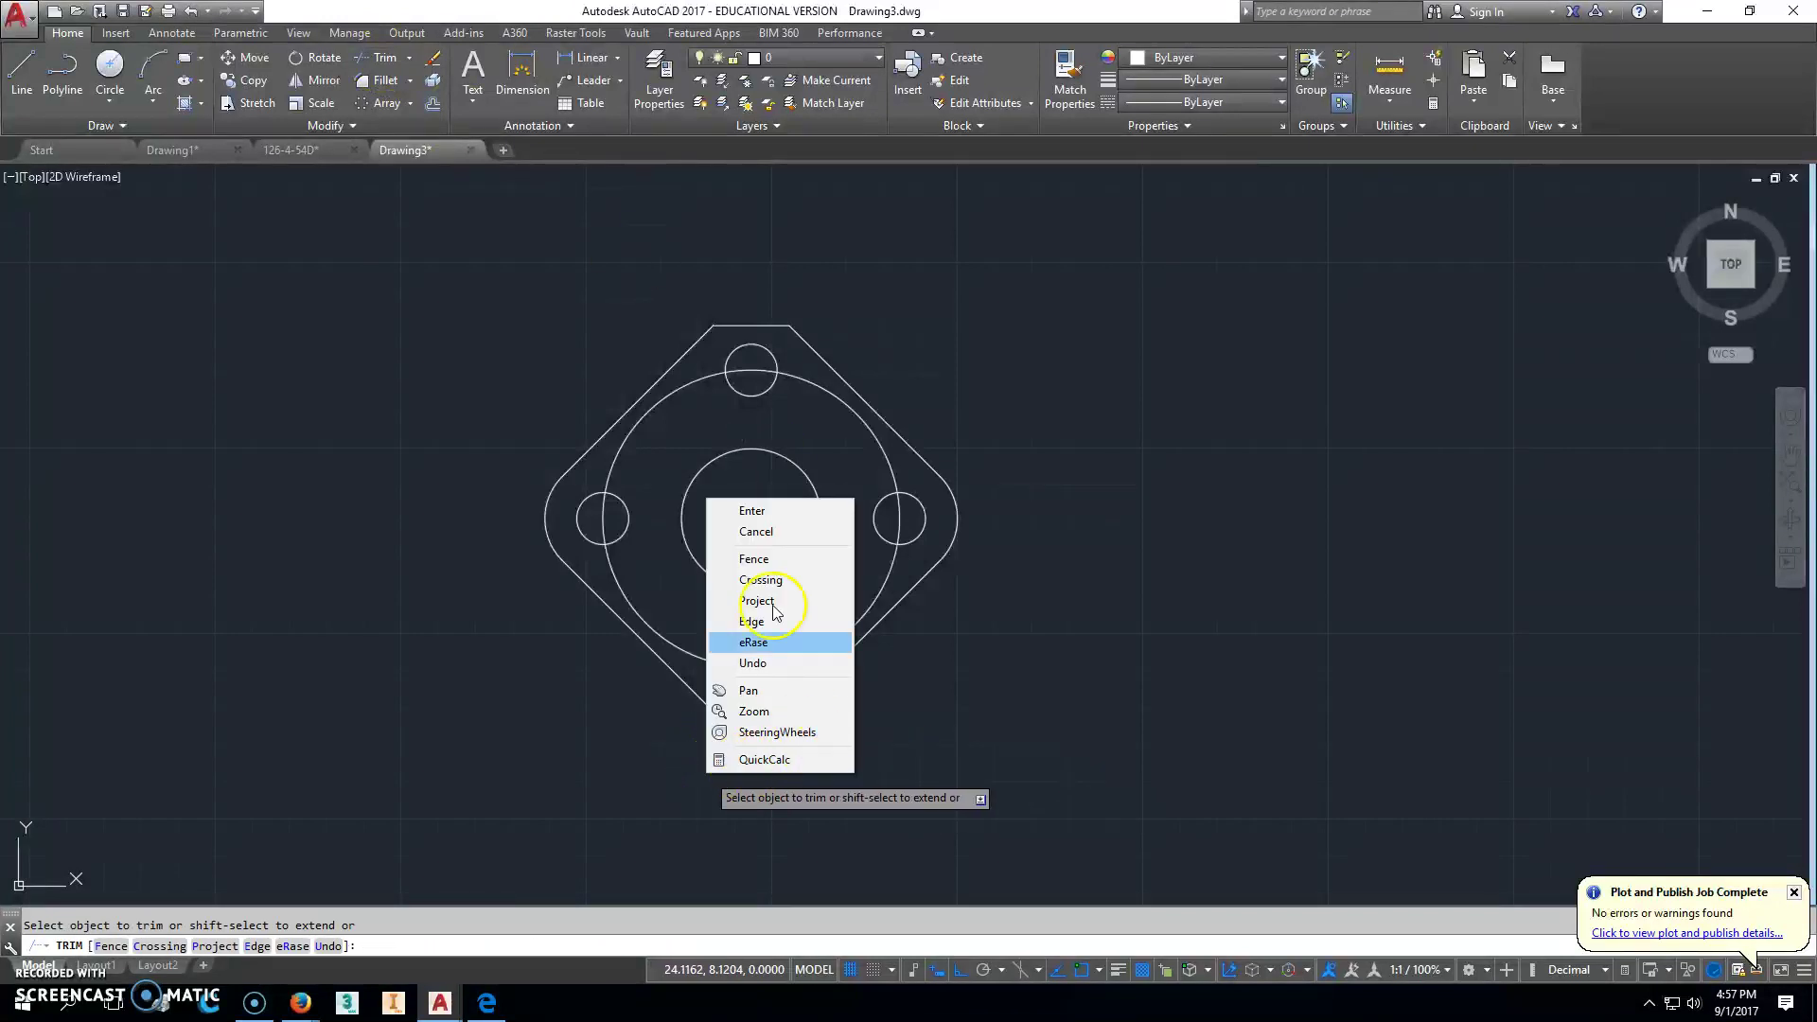
{"action": "left_click", "coordinate": [785, 507]}
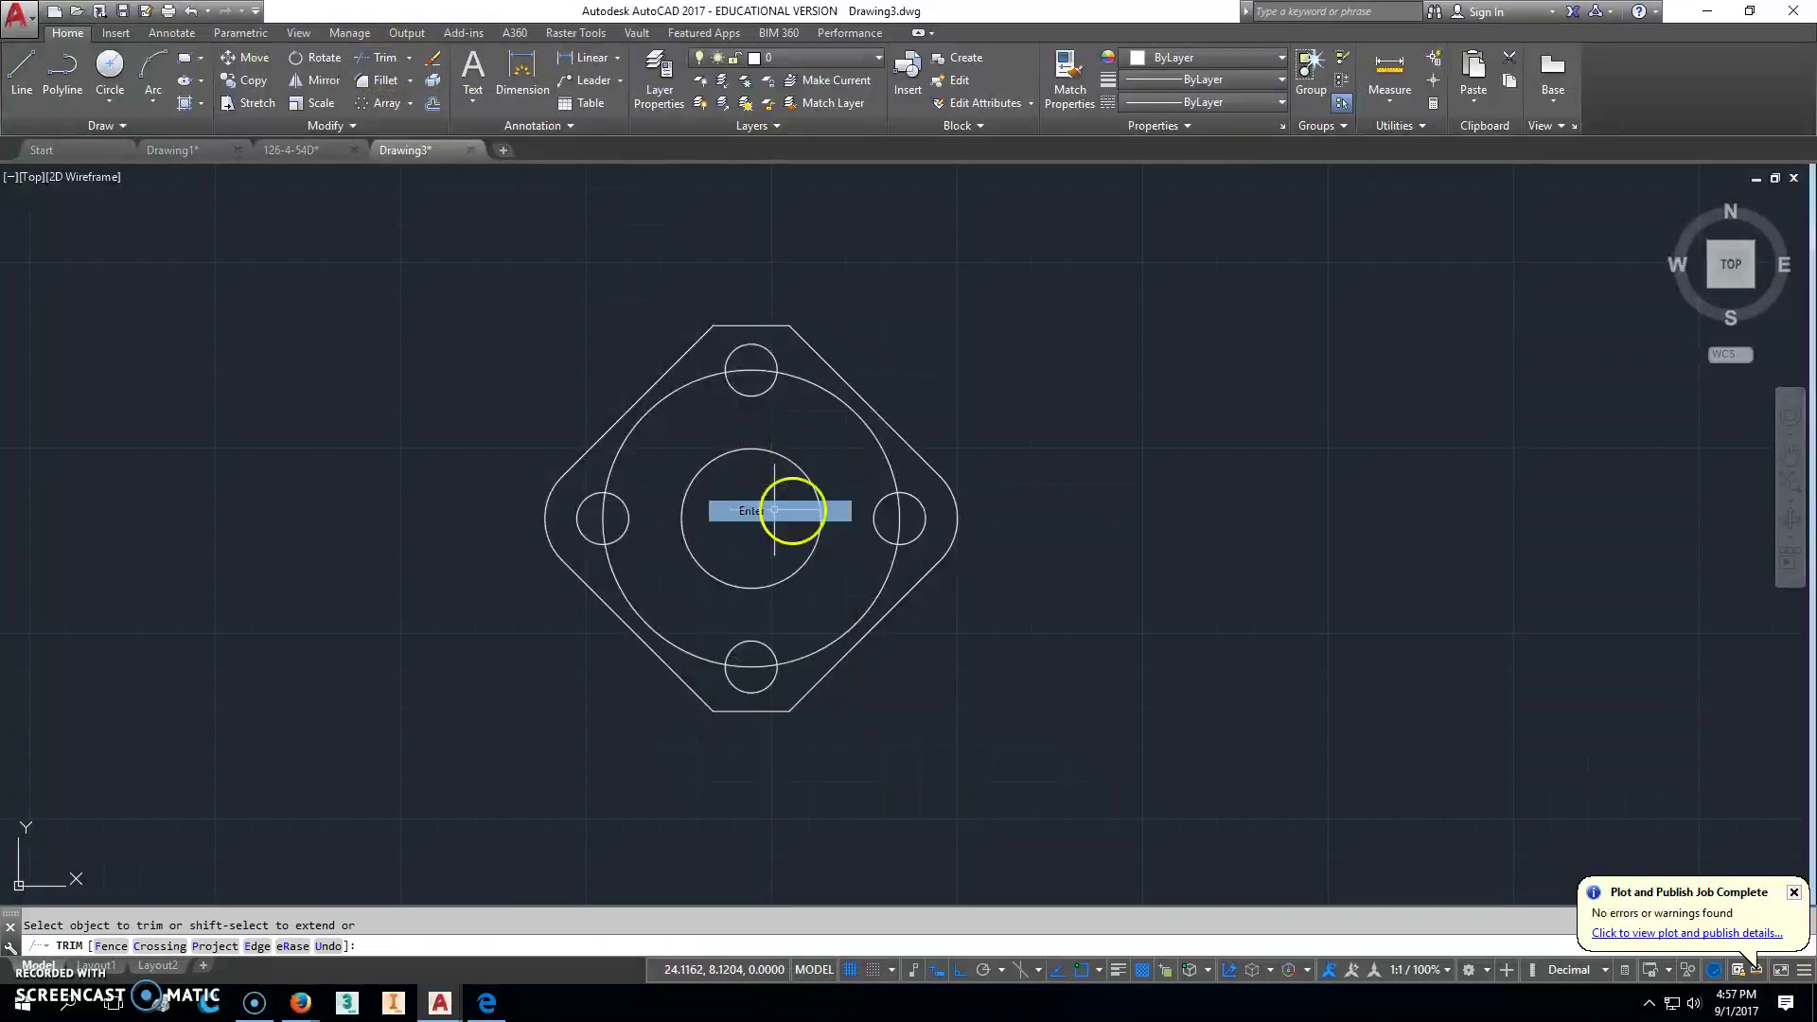
Step: Zoom to the drawing extents and save the drawing as 126-4-54E
{"action": "scroll", "coordinate": [1052, 458], "scroll_direction": "up", "scroll_amount": 1}
{"action": "middle_click", "coordinate": [1052, 458]}
{"action": "middle_click", "coordinate": [1051, 458]}
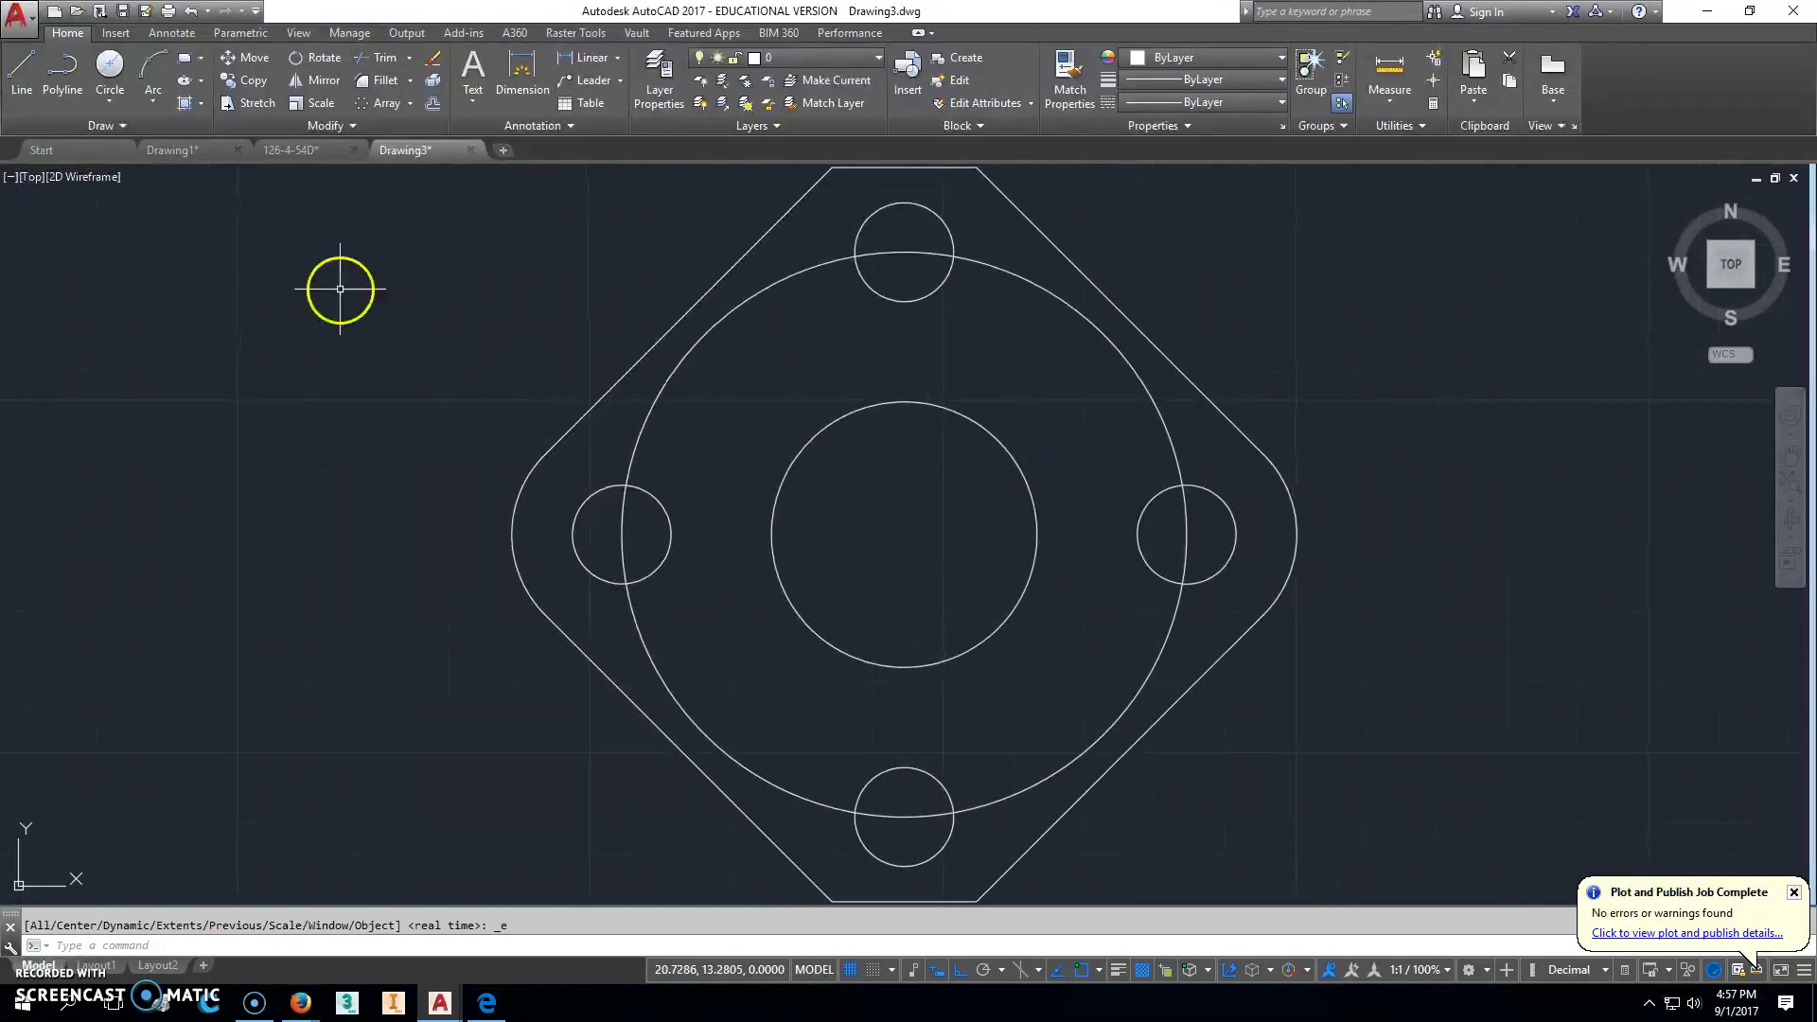
{"action": "left_click", "coordinate": [124, 12]}
{"action": "type", "text": "126-4-"}
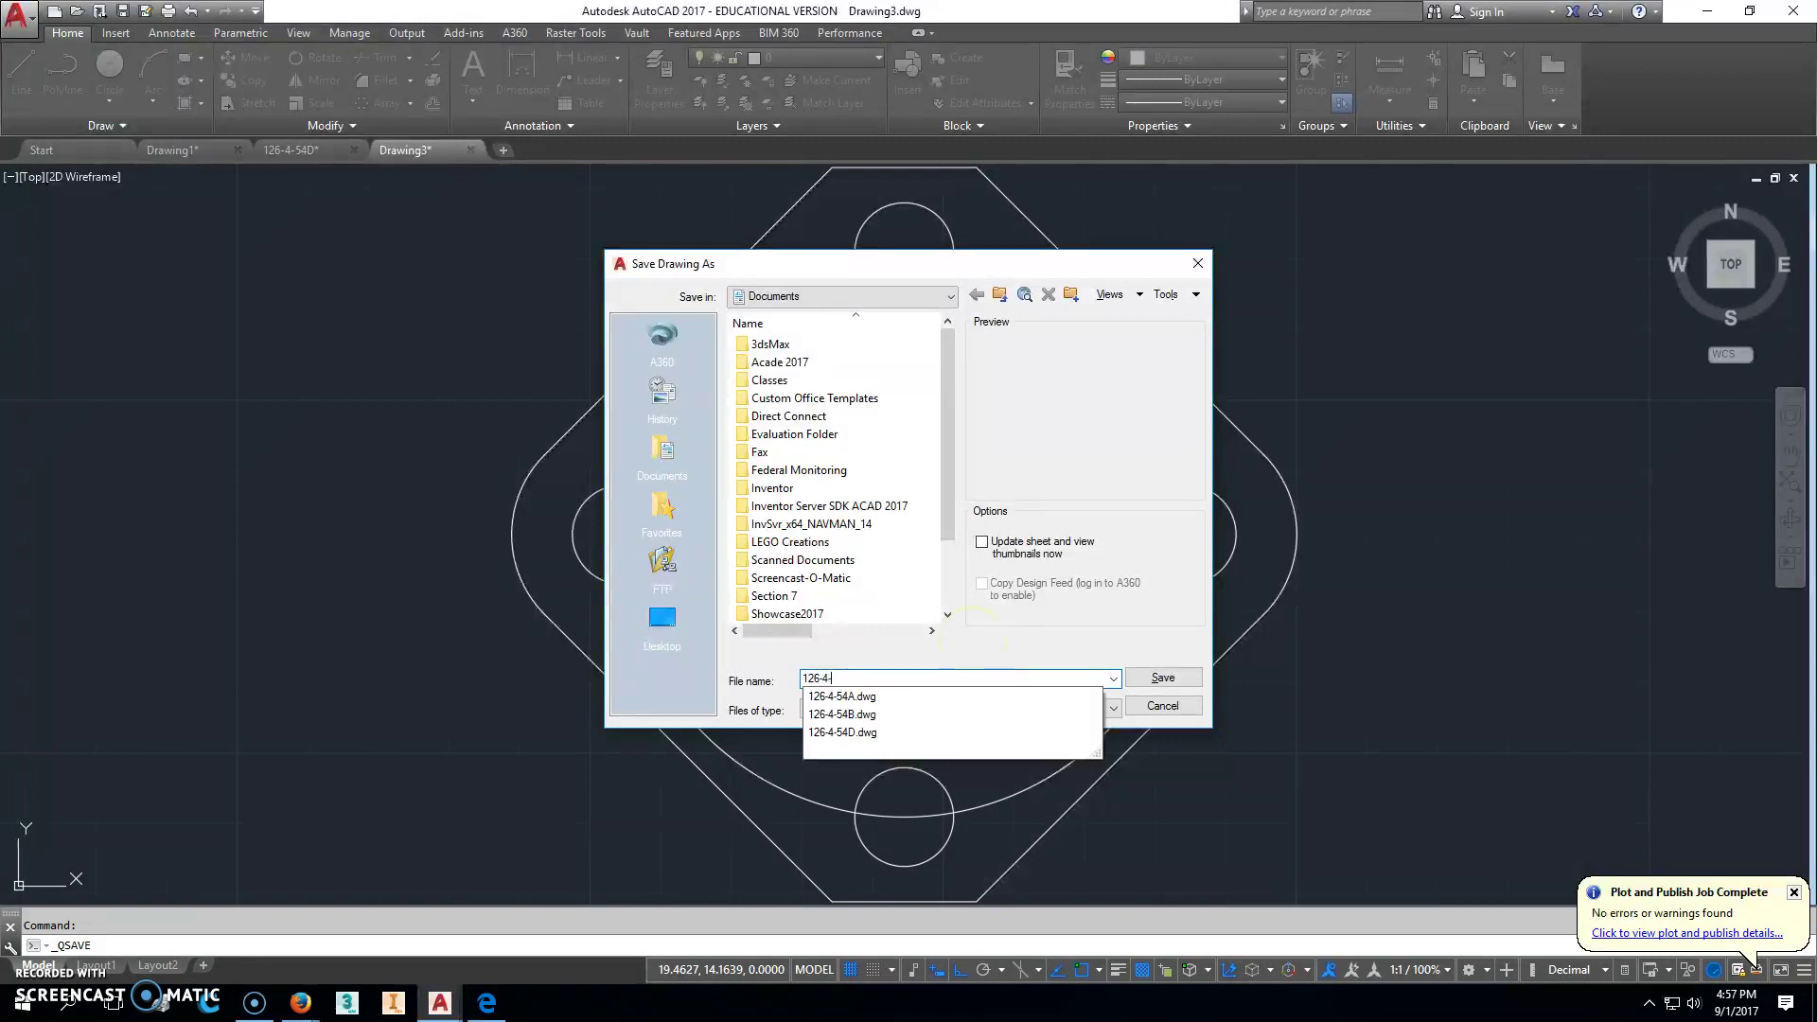
{"action": "type", "text": "54E"}
{"action": "left_click", "coordinate": [1165, 678]}
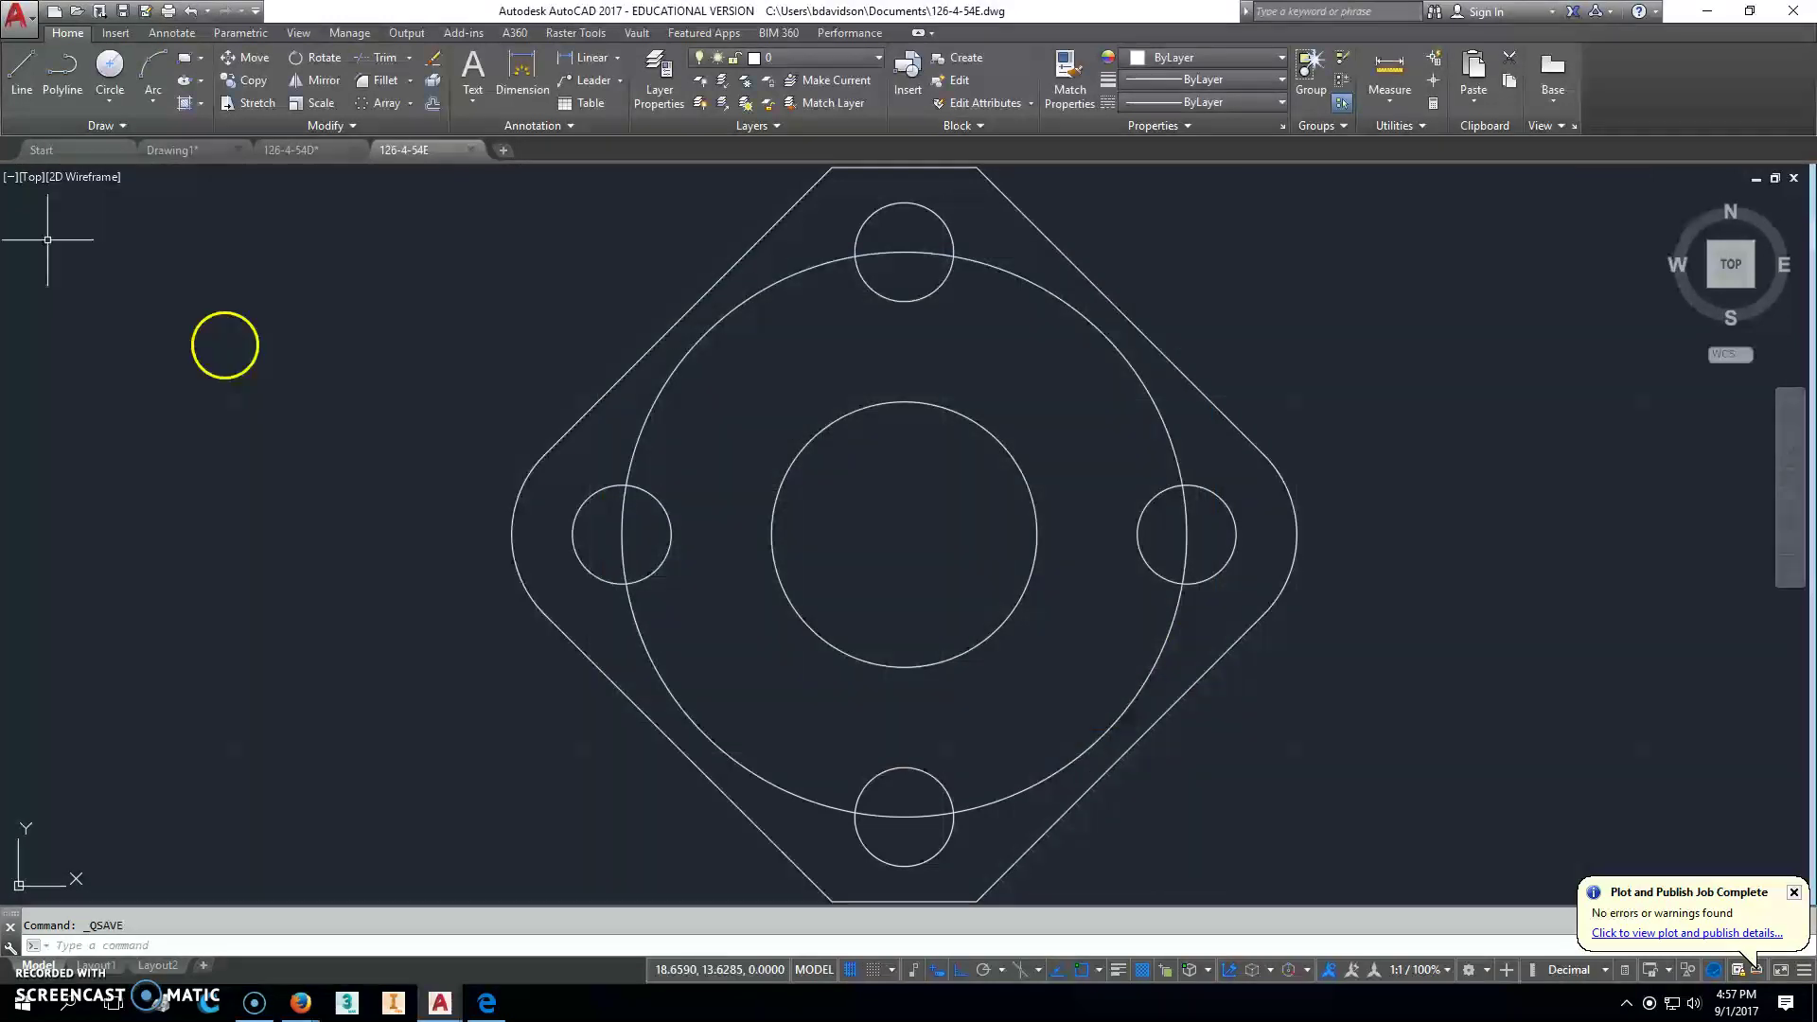
Step: Set up a single-sheet plot using DWG To PDF, plotting Extents, centred on the page
{"action": "left_click", "coordinate": [169, 12]}
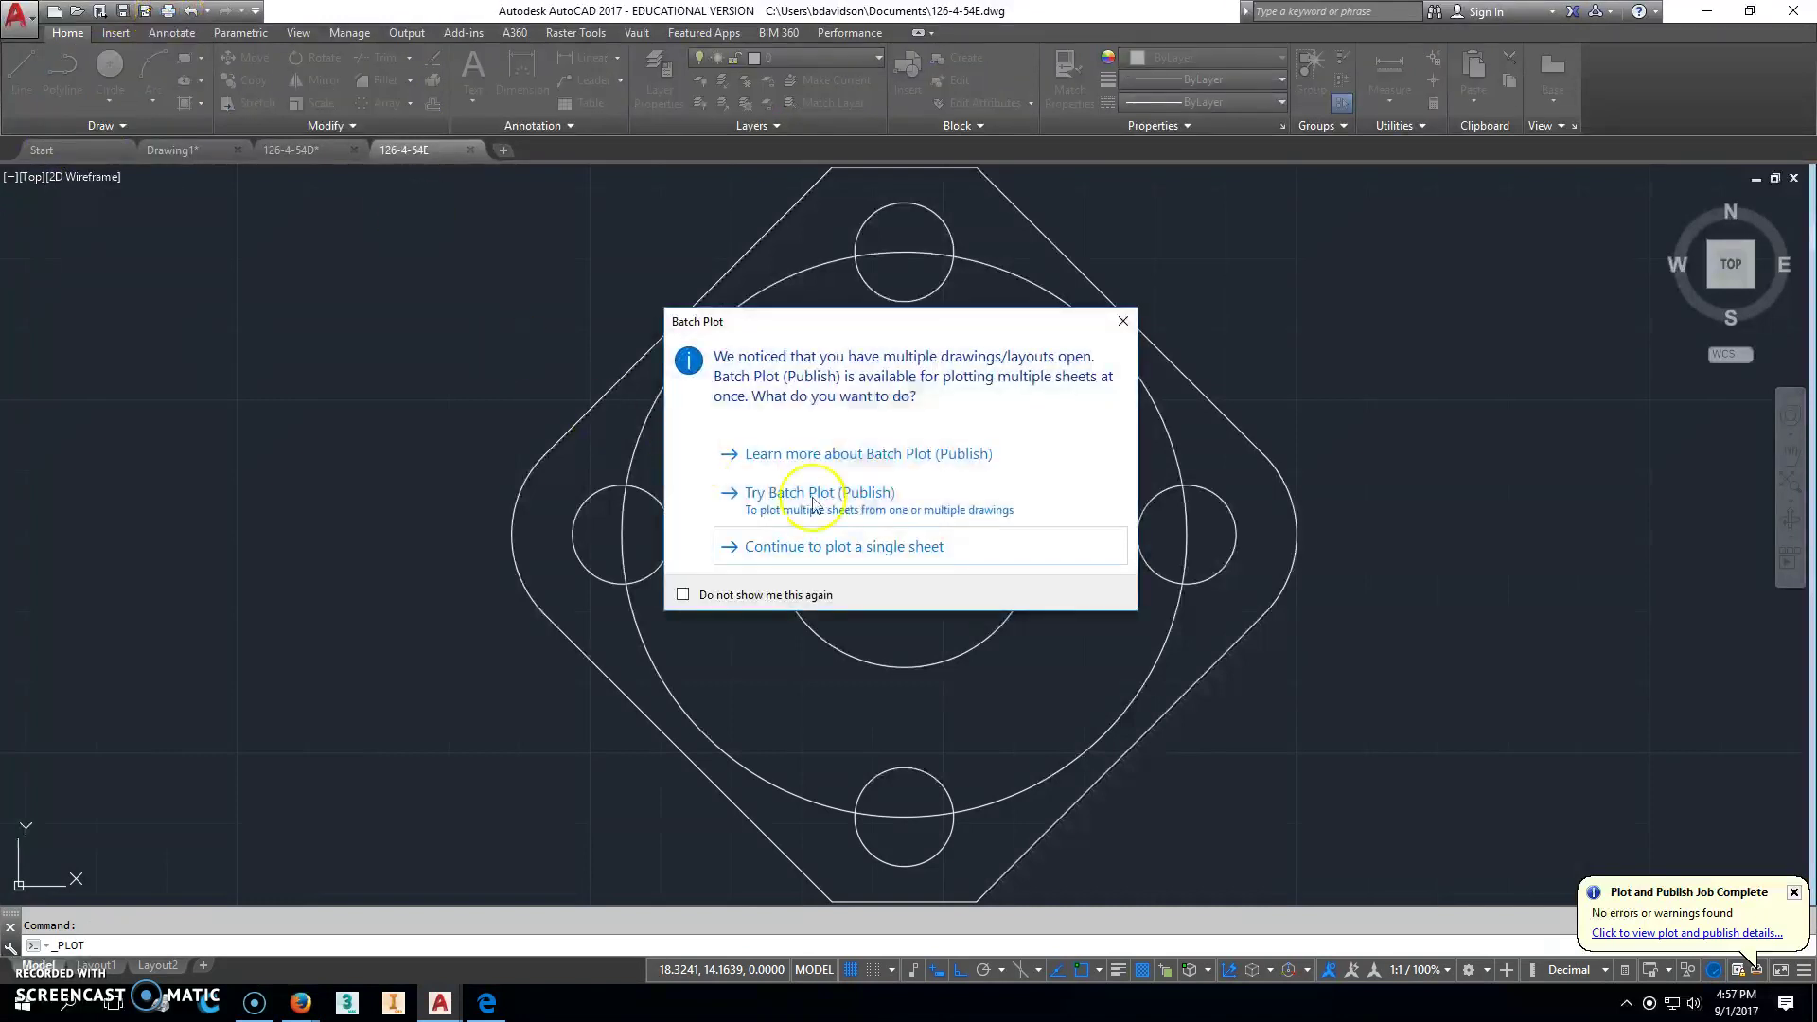
{"action": "left_click", "coordinate": [845, 546]}
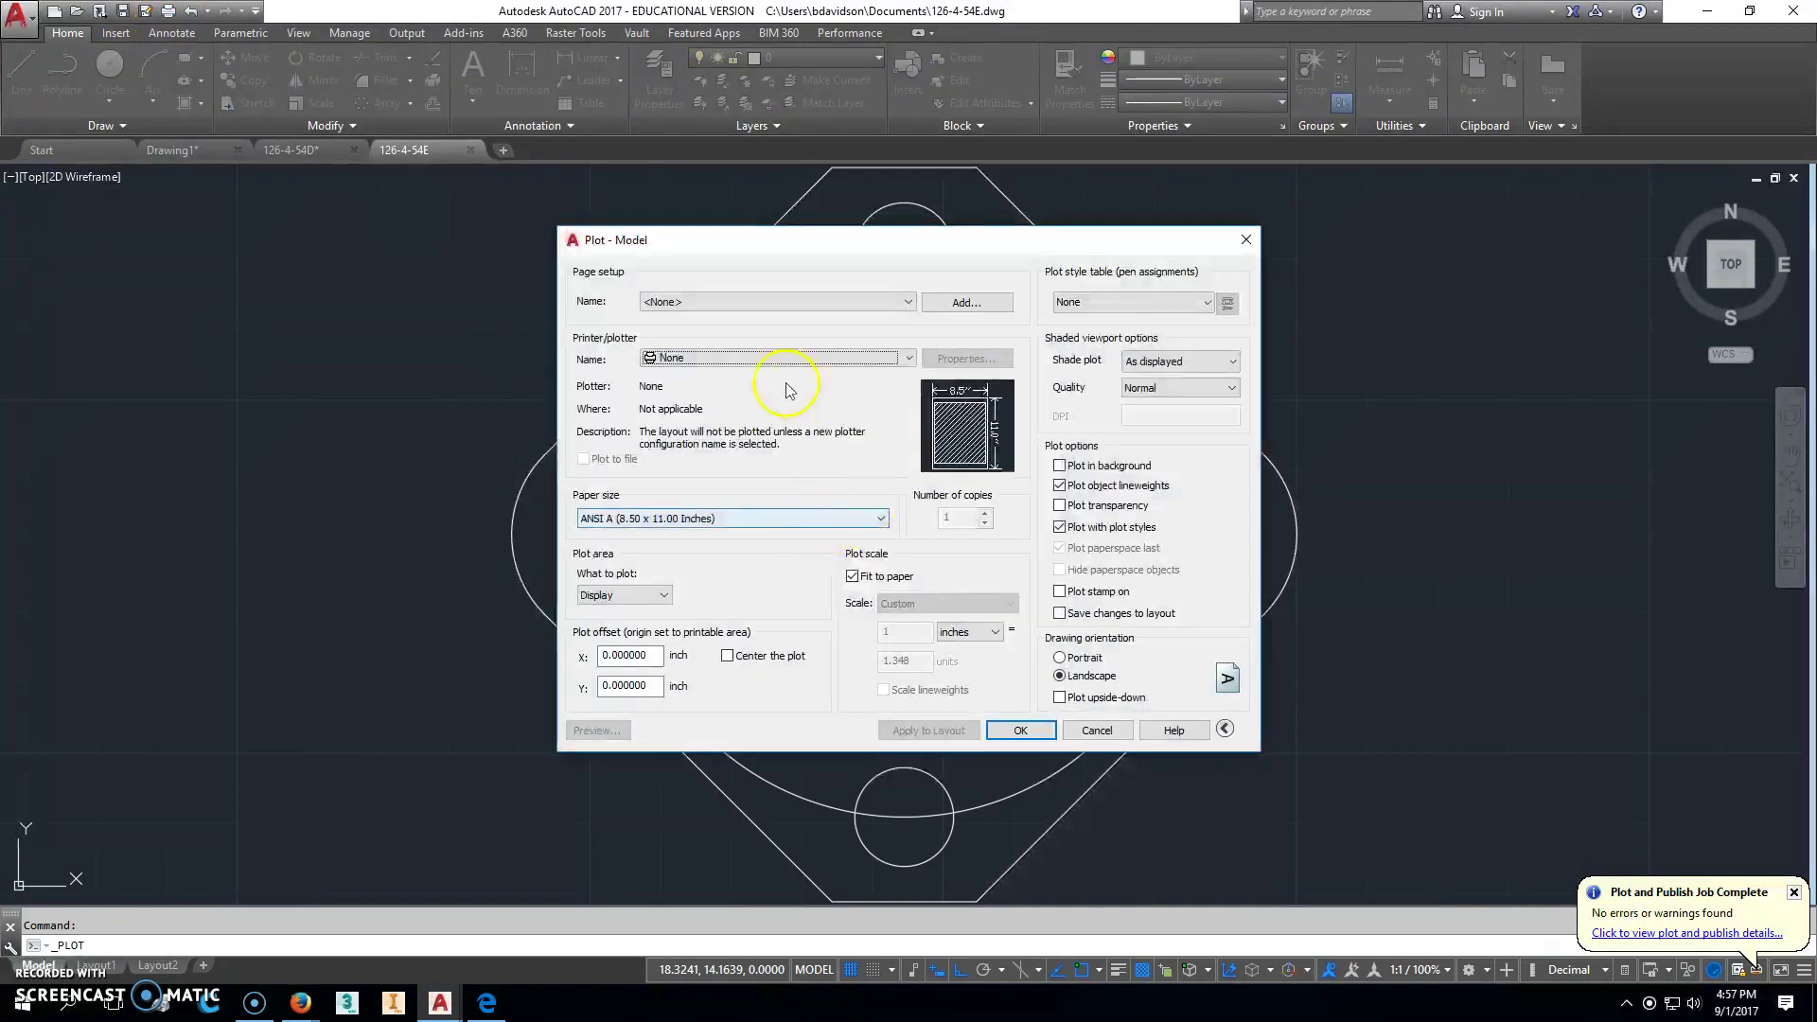
{"action": "left_click", "coordinate": [773, 360]}
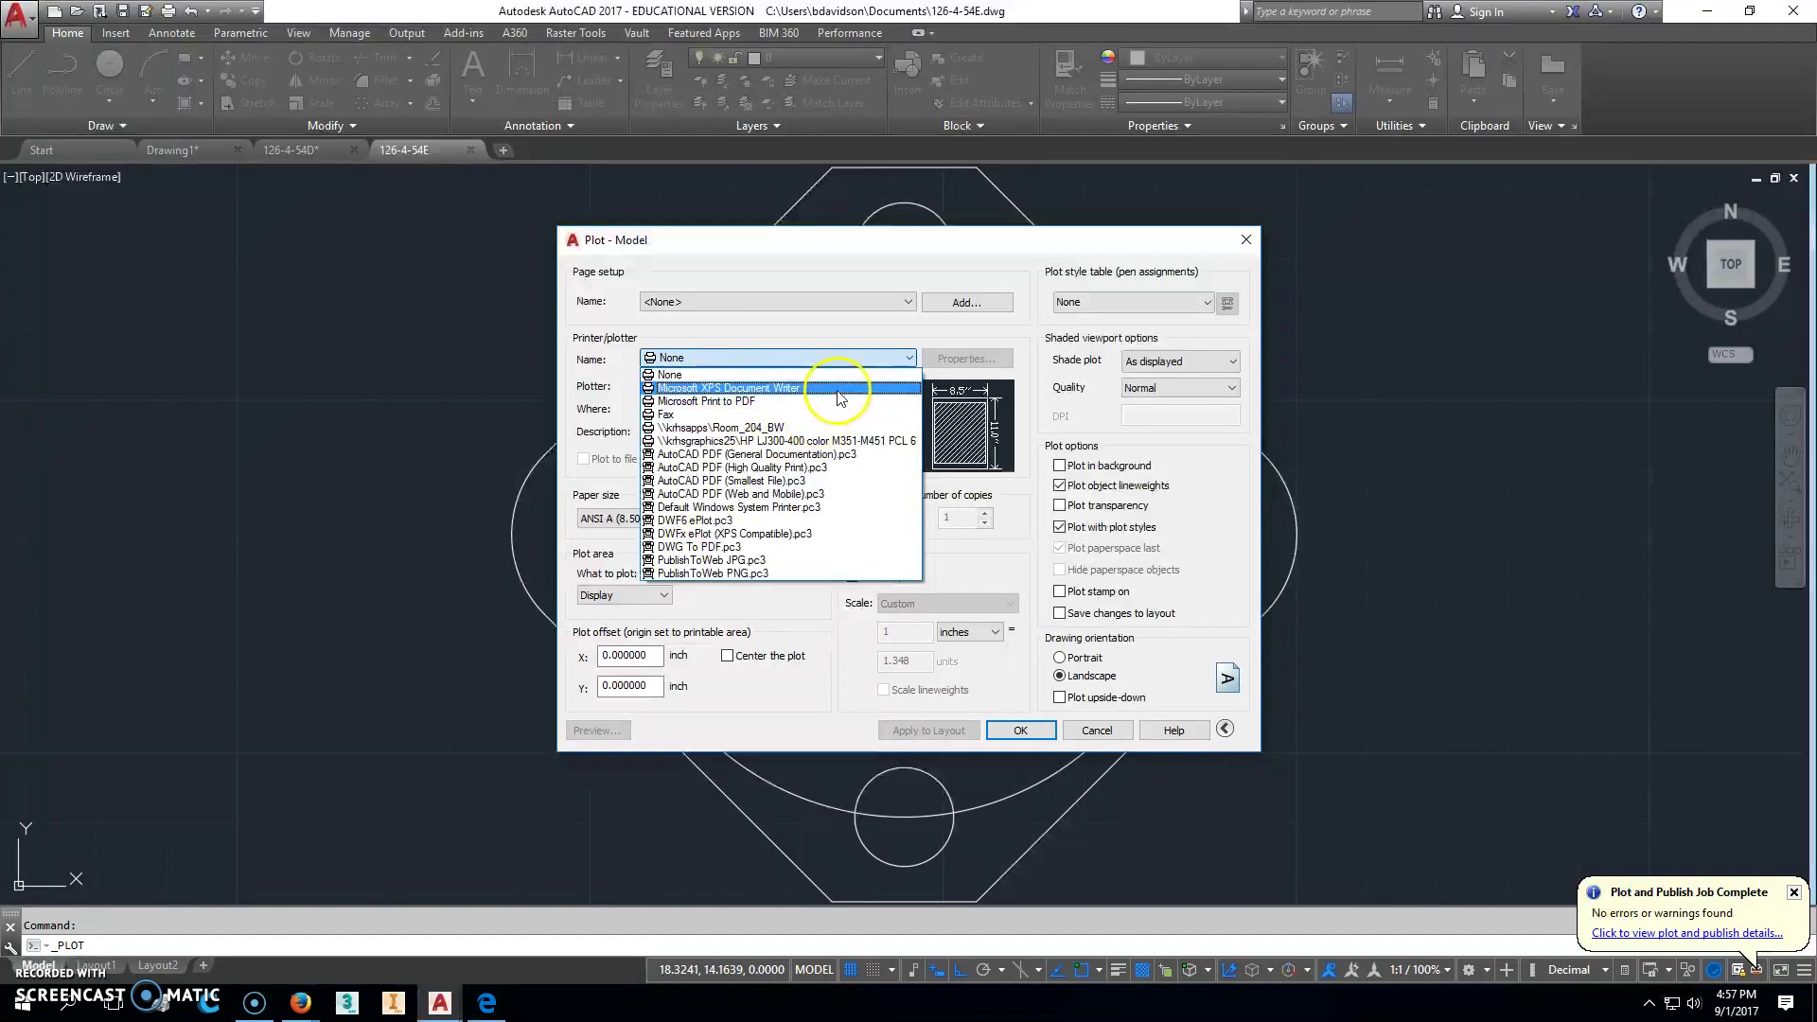
{"action": "left_click", "coordinate": [719, 547]}
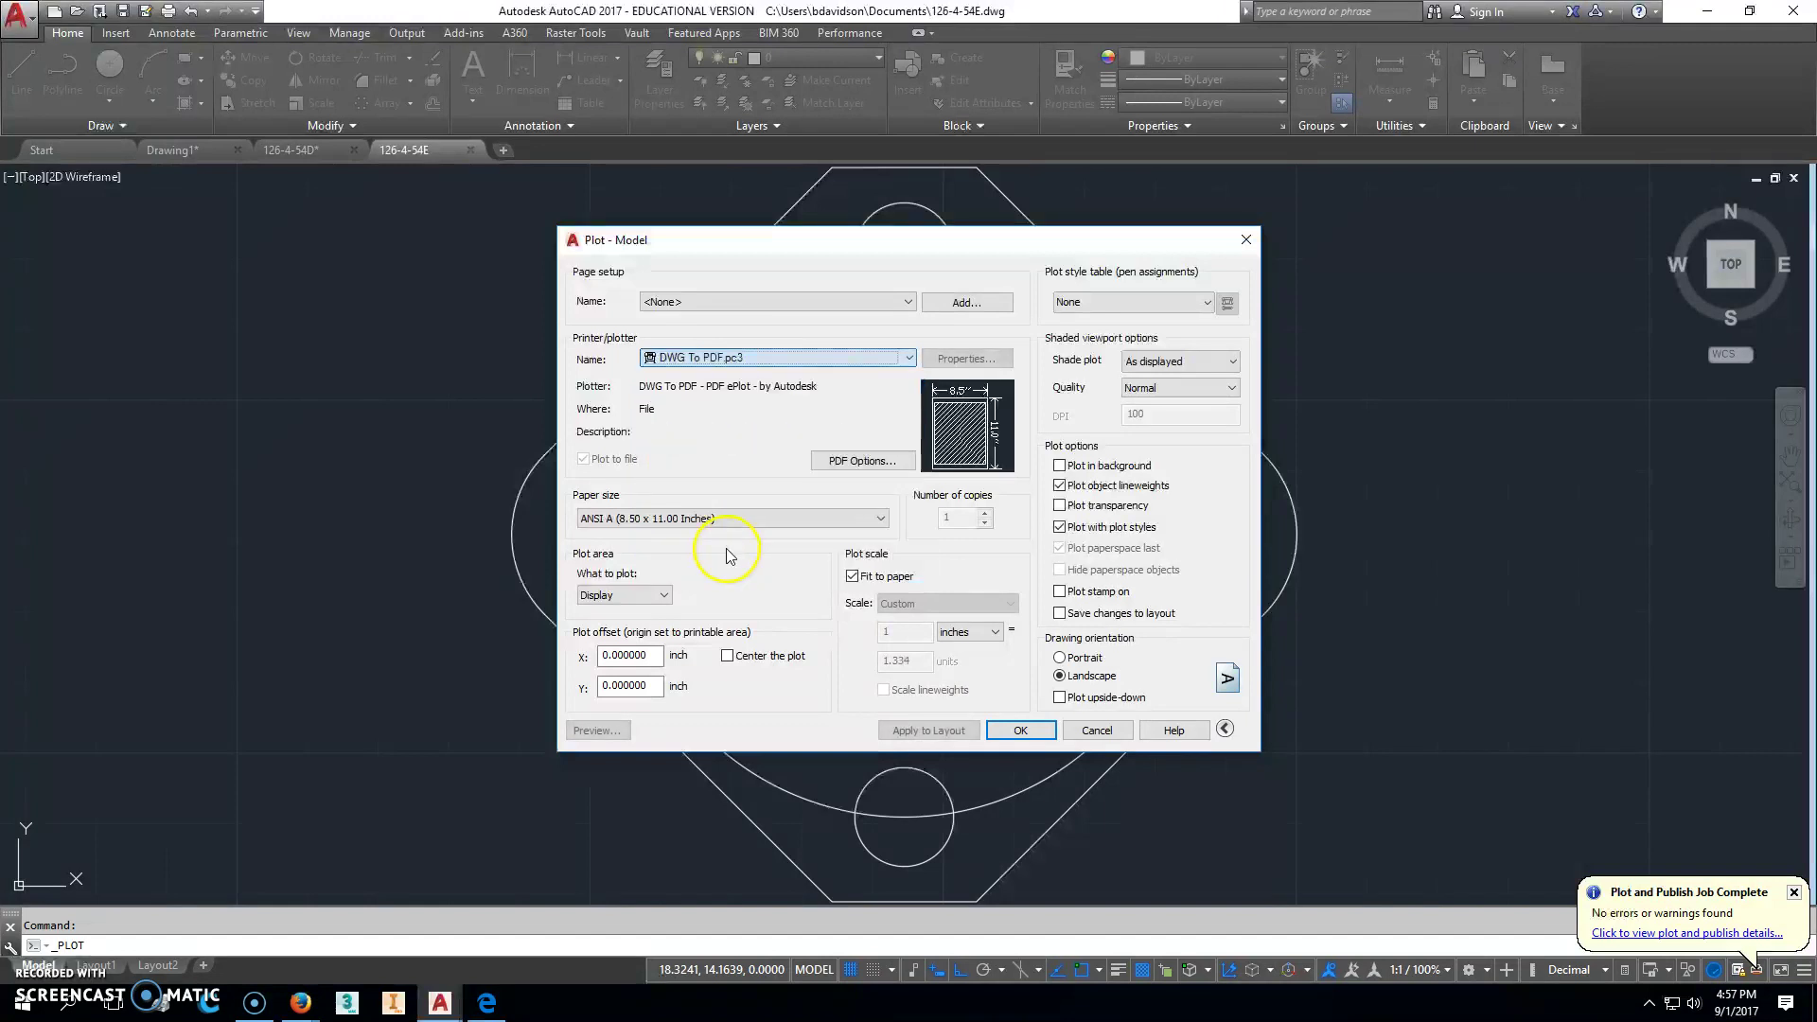
{"action": "left_click", "coordinate": [668, 599]}
{"action": "left_click", "coordinate": [597, 625]}
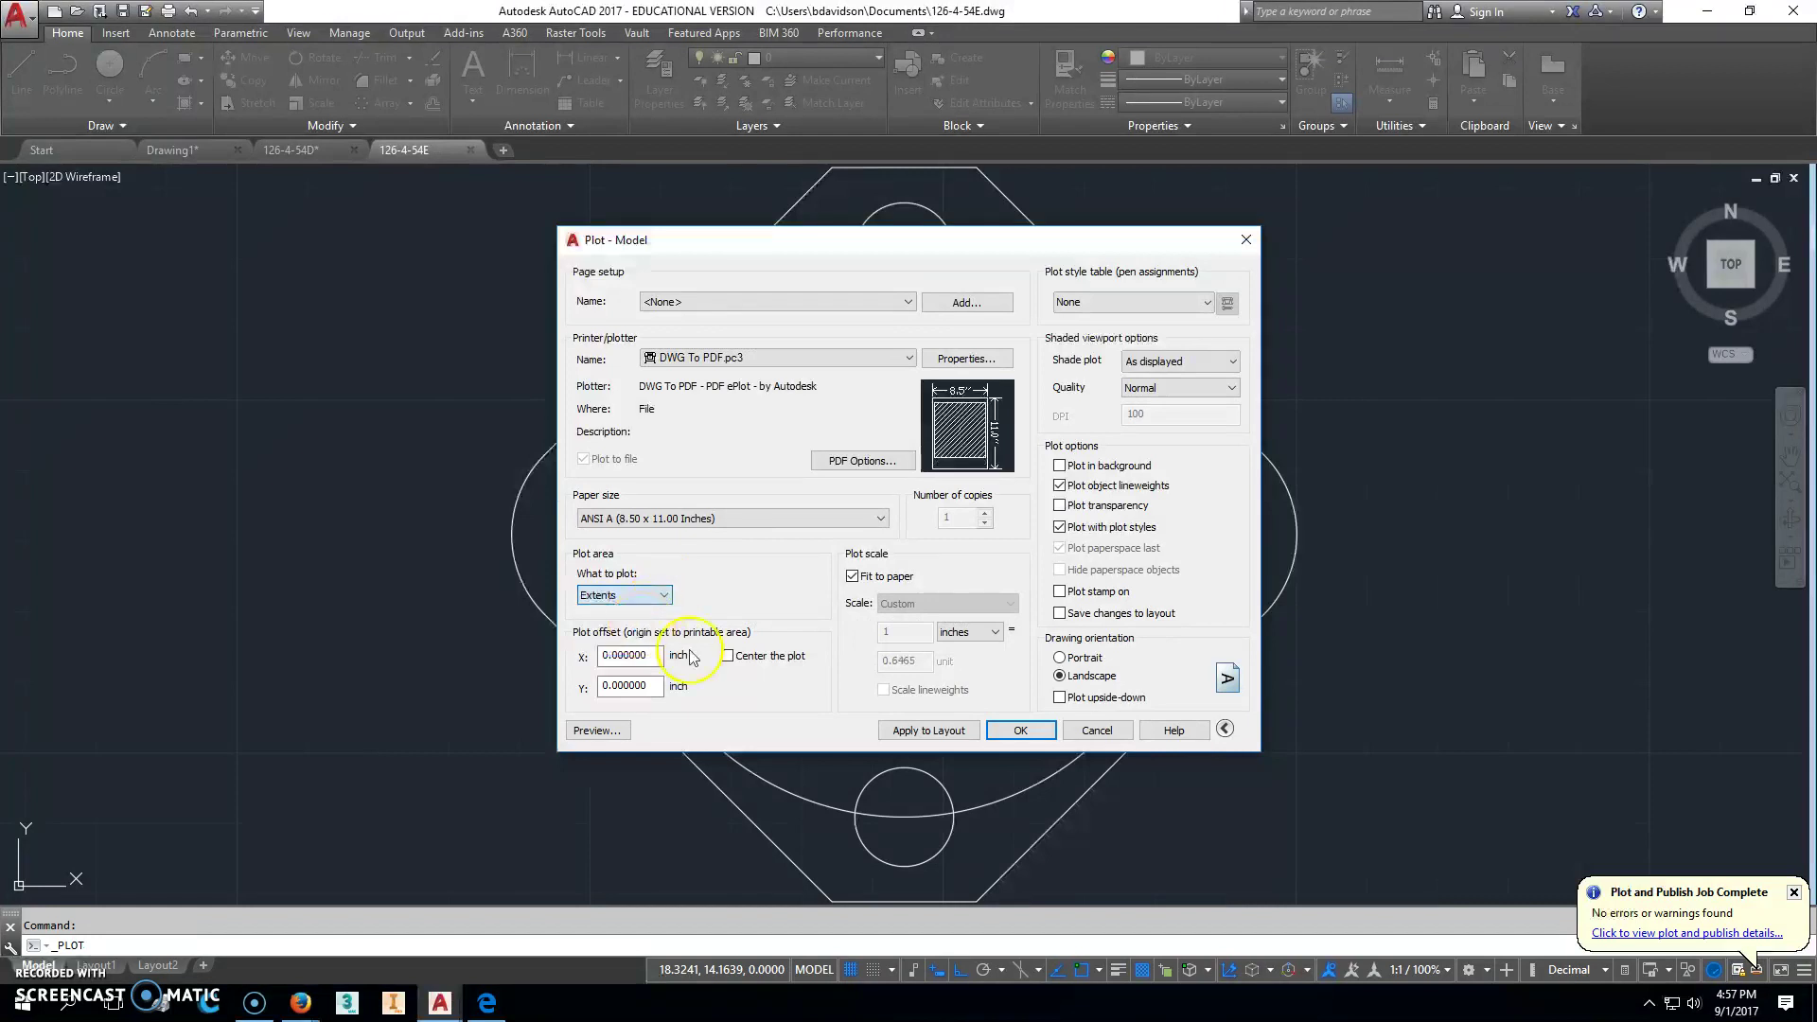
{"action": "left_click", "coordinate": [727, 657]}
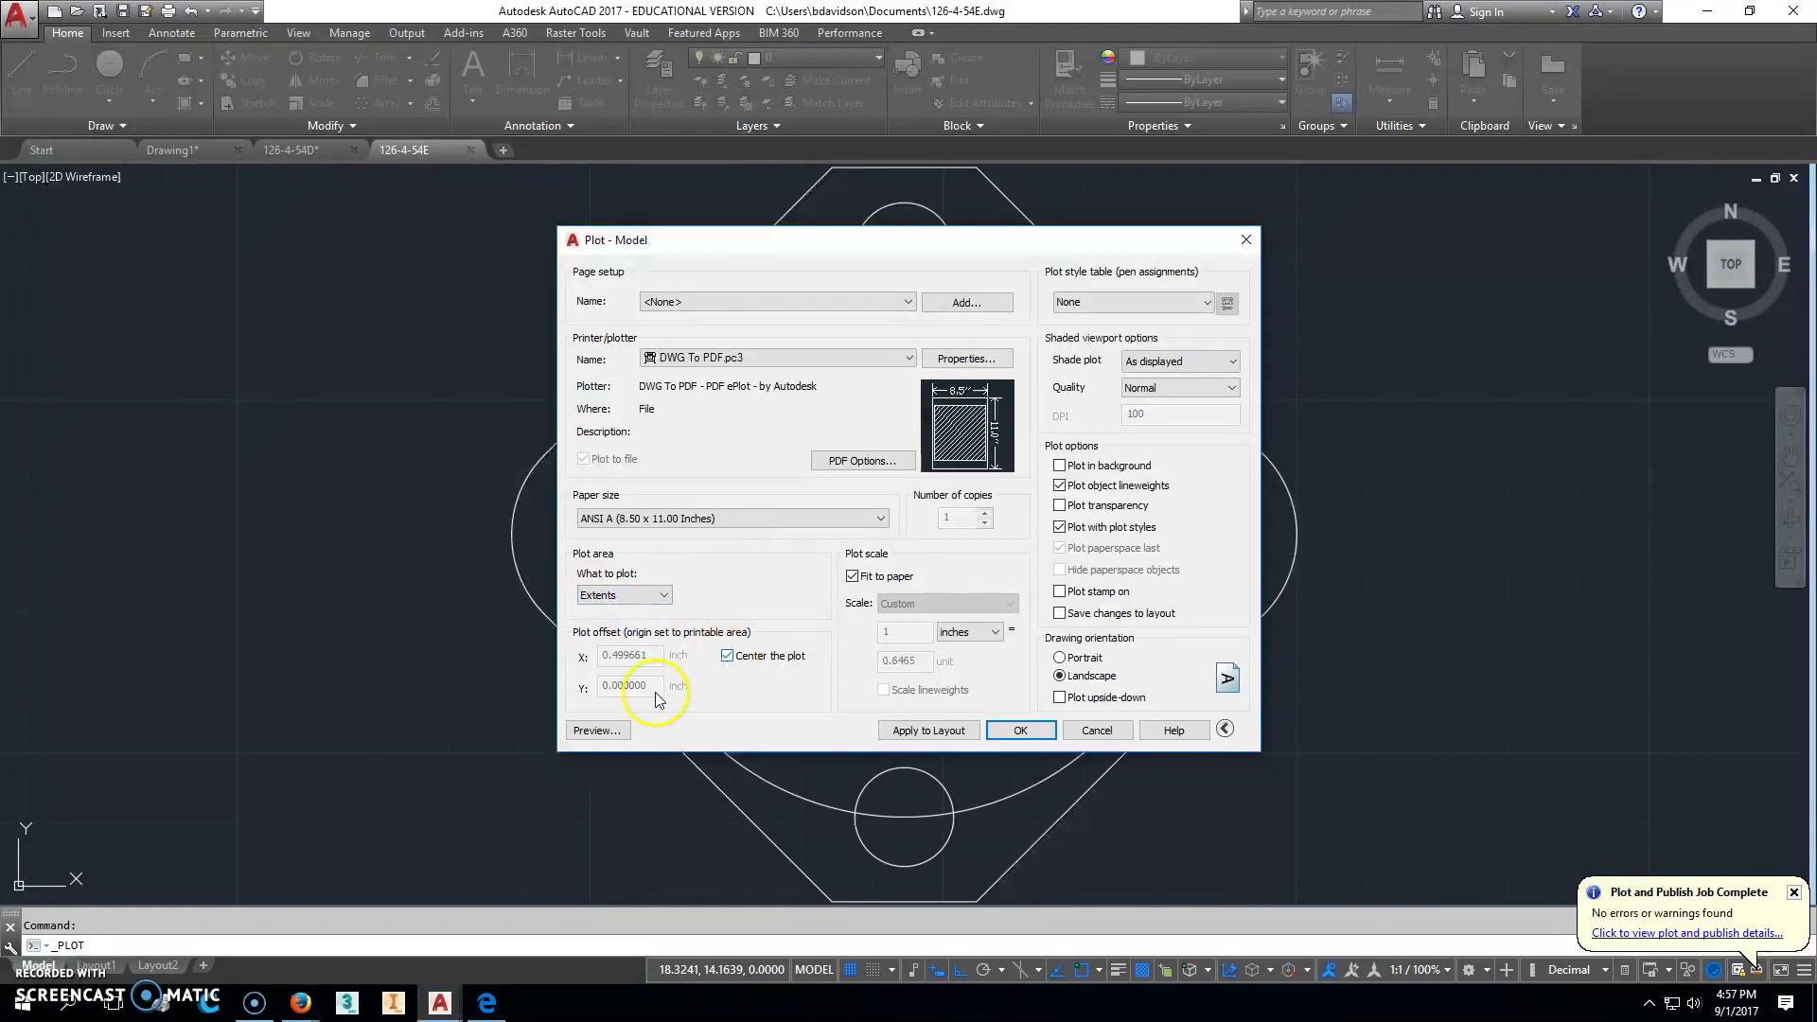
Step: Preview the page, then plot it and save as 126-4-54E-Model.pdf
{"action": "left_click", "coordinate": [599, 731]}
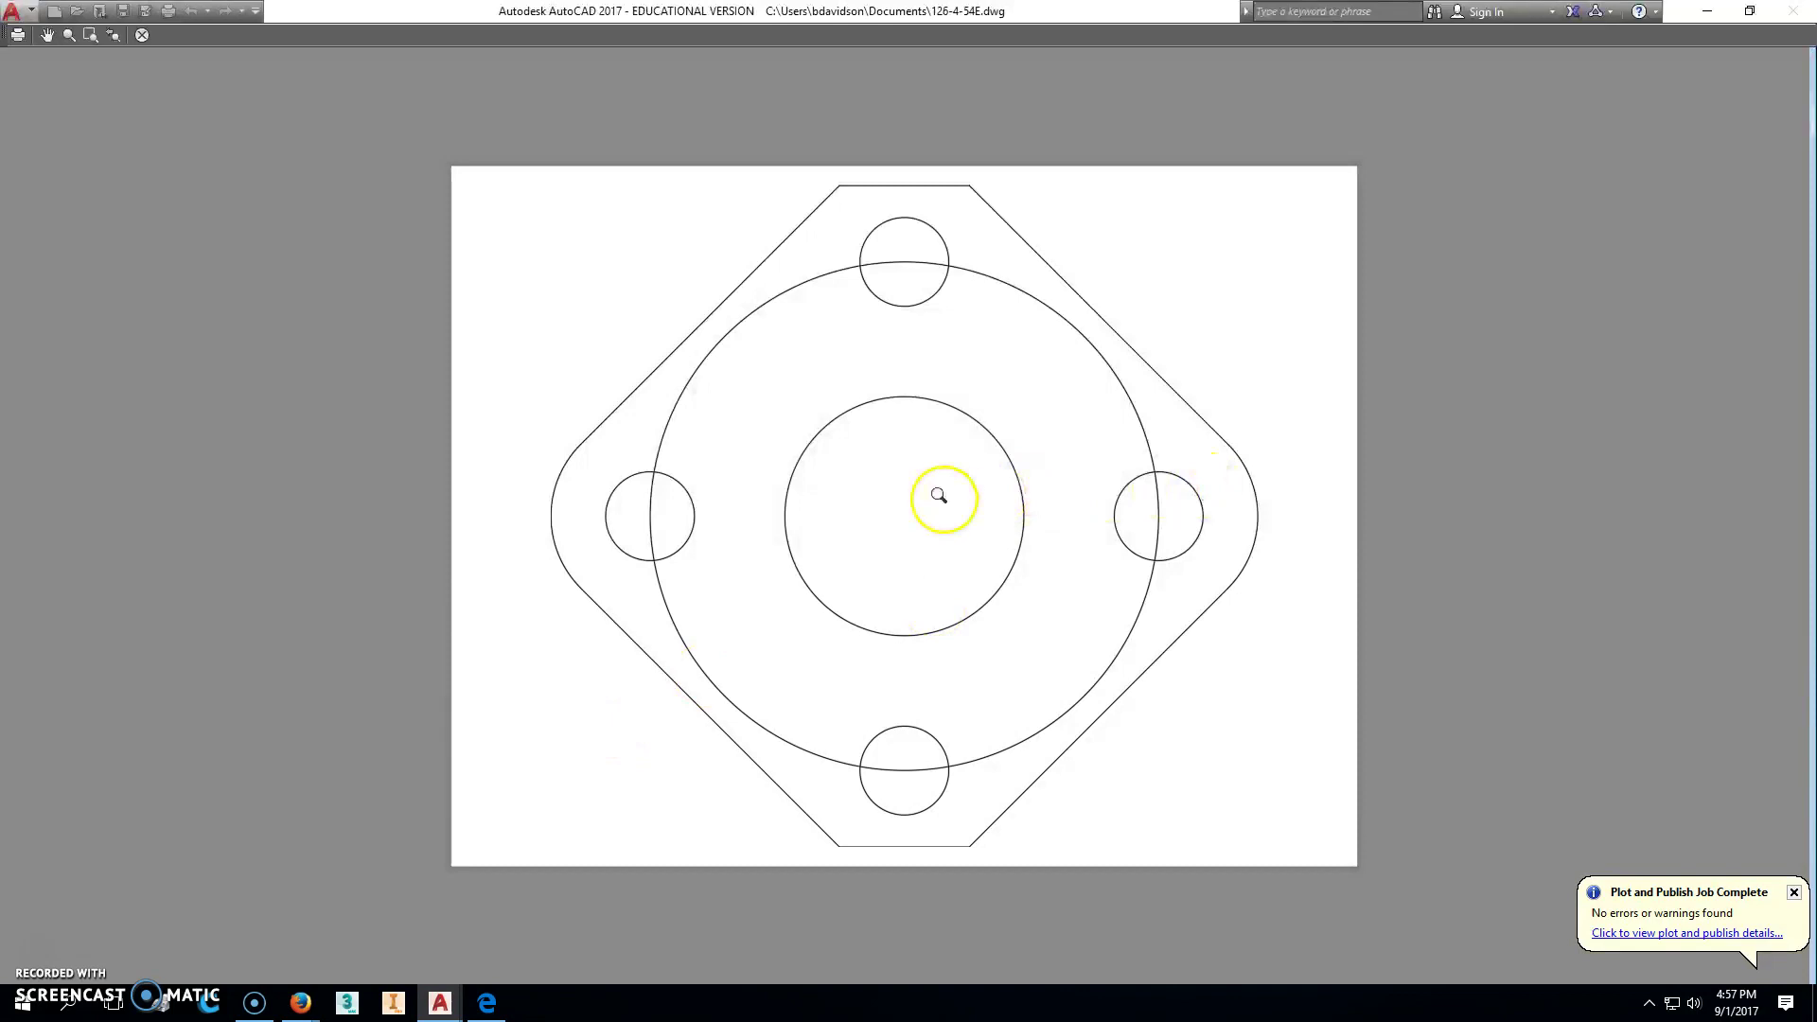
{"action": "right_click", "coordinate": [941, 501]}
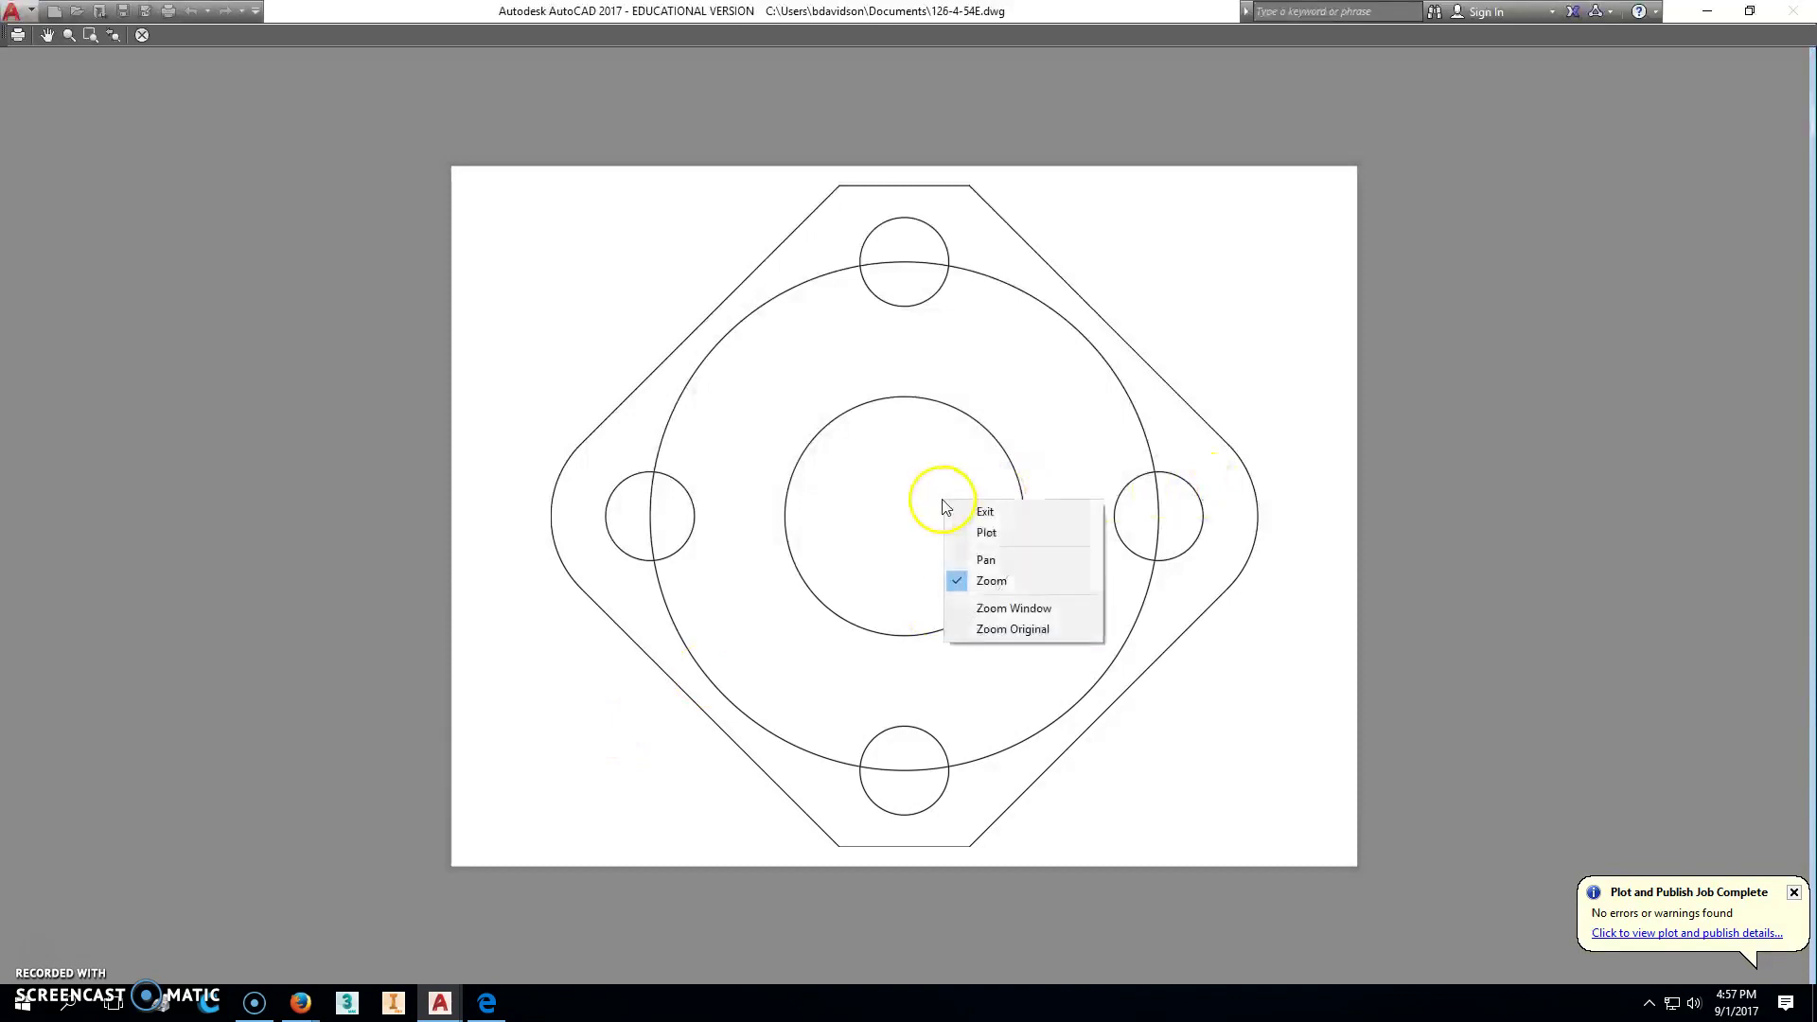
{"action": "left_click", "coordinate": [982, 531]}
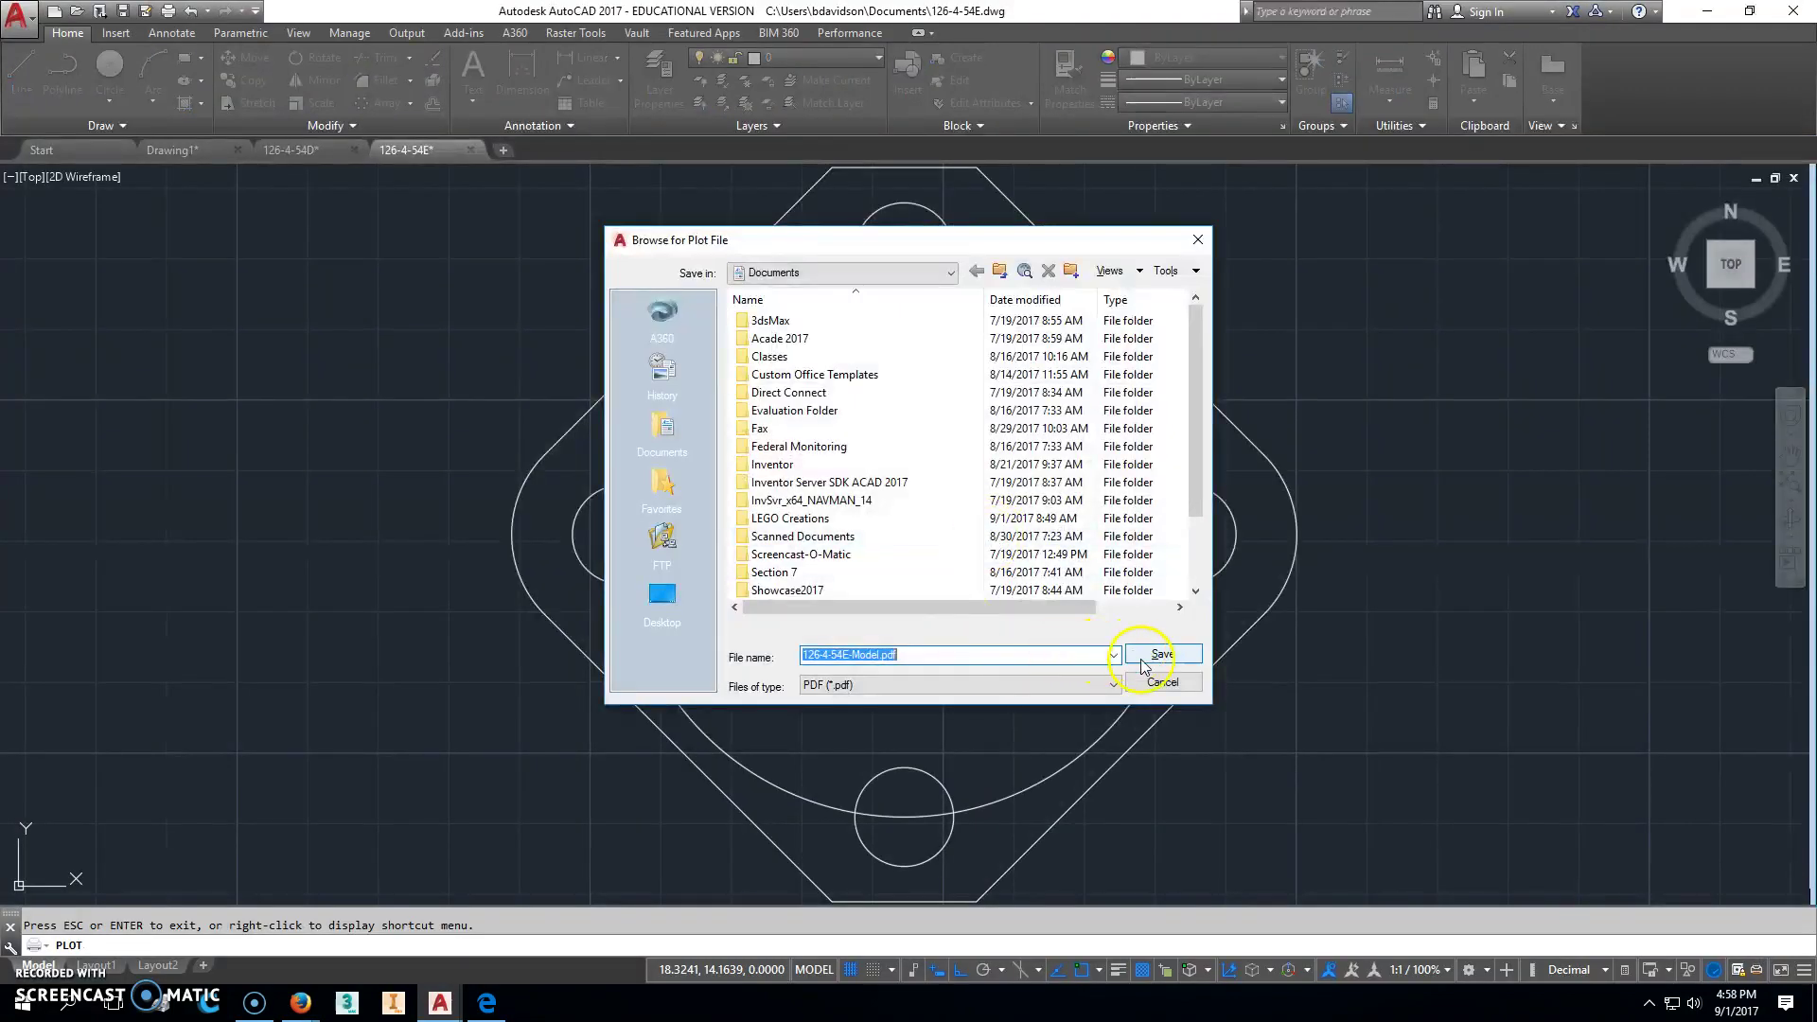
{"action": "left_click", "coordinate": [1163, 655]}
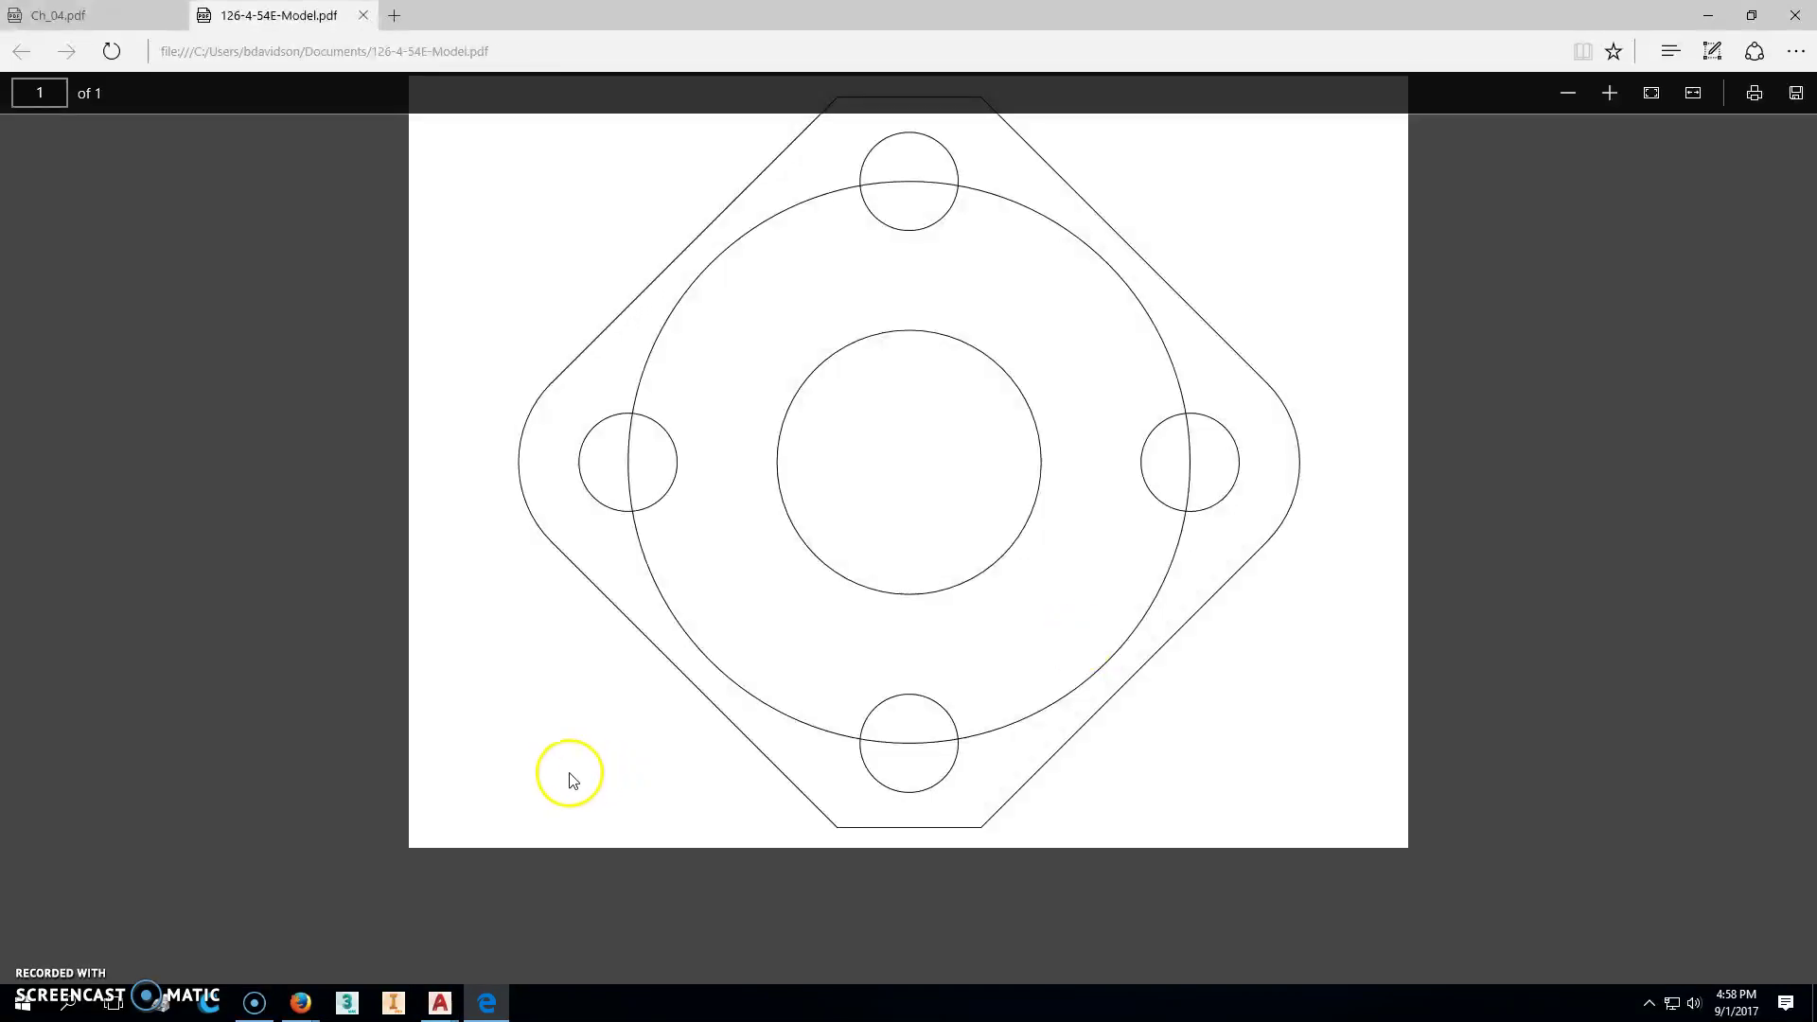